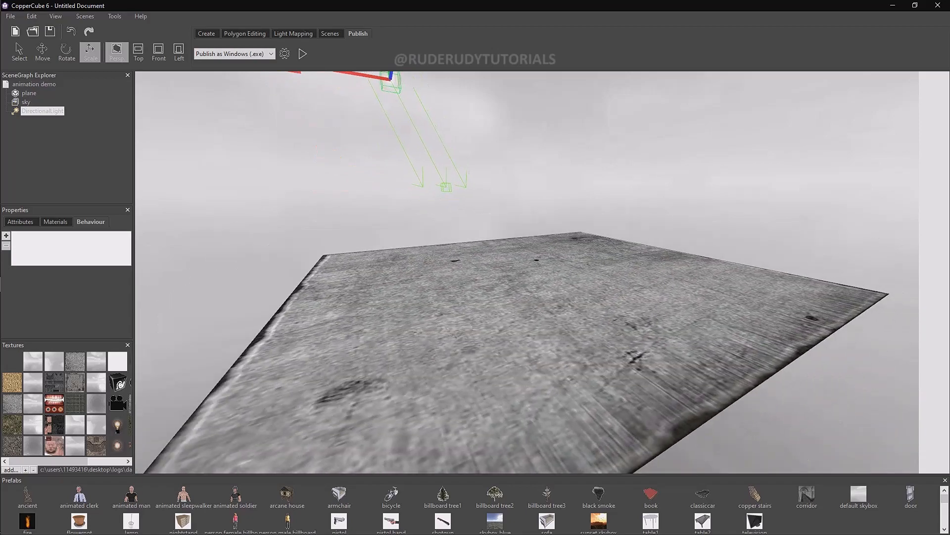
{"action": "left_click", "coordinate": [519, 297]}
{"action": "scroll", "coordinate": [520, 297], "scroll_direction": "down", "scroll_amount": 4}
{"action": "mouse_move", "coordinate": [519, 297]}
{"action": "middle_mouse_down"}
{"action": "mouse_move", "coordinate": [535, 346]}
{"action": "mouse_move", "coordinate": [522, 308]}
{"action": "middle_mouse_up"}
{"action": "left_click", "coordinate": [26, 102]}
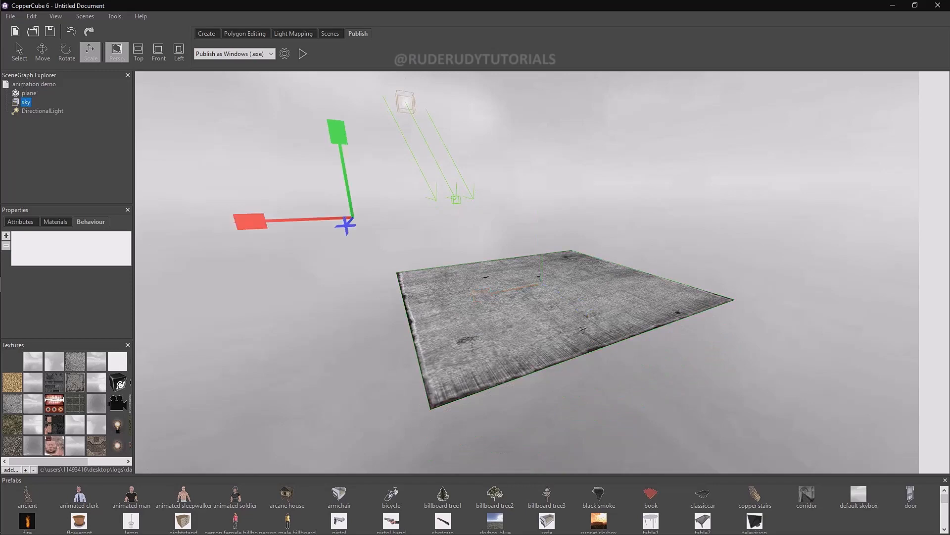
{"action": "left_click", "coordinate": [34, 84]}
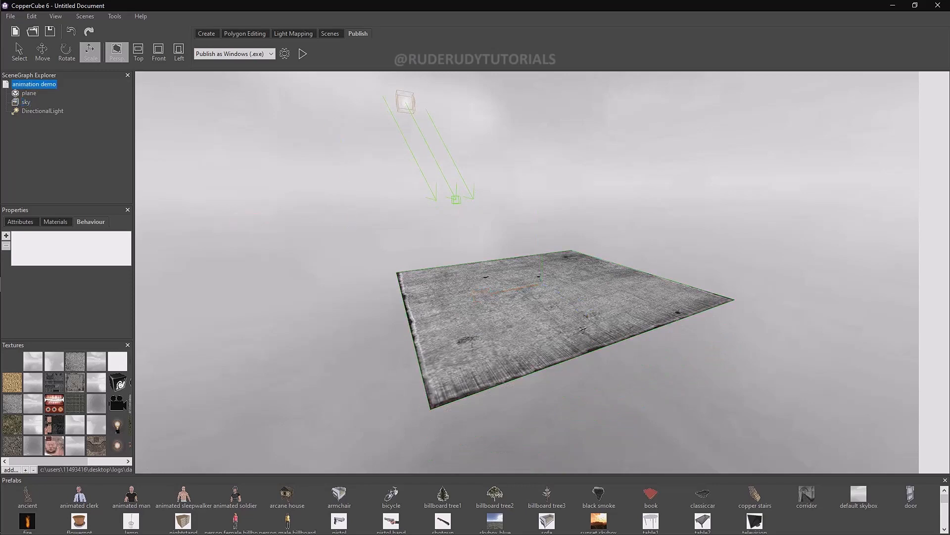
{"action": "scroll", "coordinate": [527, 272], "scroll_direction": "up", "scroll_amount": 5}
{"action": "scroll", "coordinate": [528, 272], "scroll_direction": "down", "scroll_amount": 4}
{"action": "scroll", "coordinate": [527, 272], "scroll_direction": "up", "scroll_amount": 3}
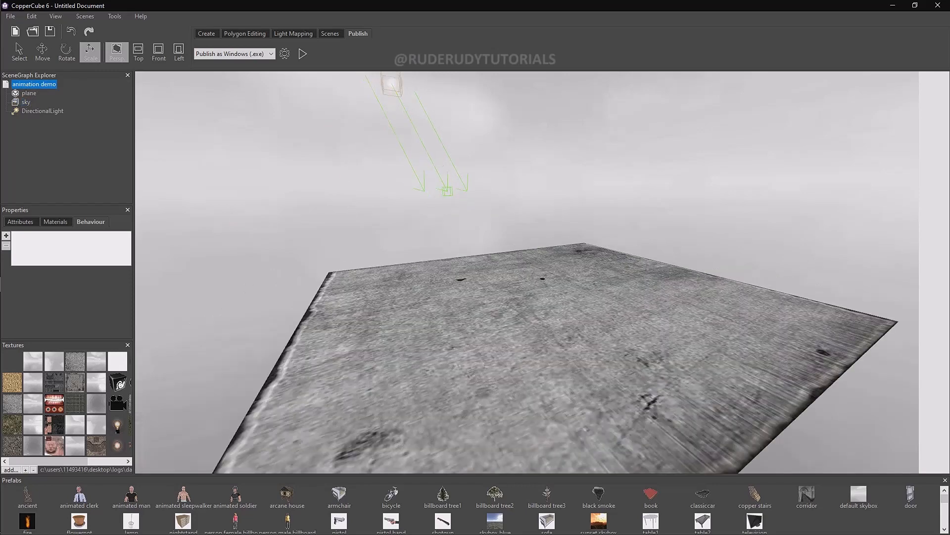
Step: Create a cube with a size of 10.0 in the scene
{"action": "left_click", "coordinate": [207, 33]}
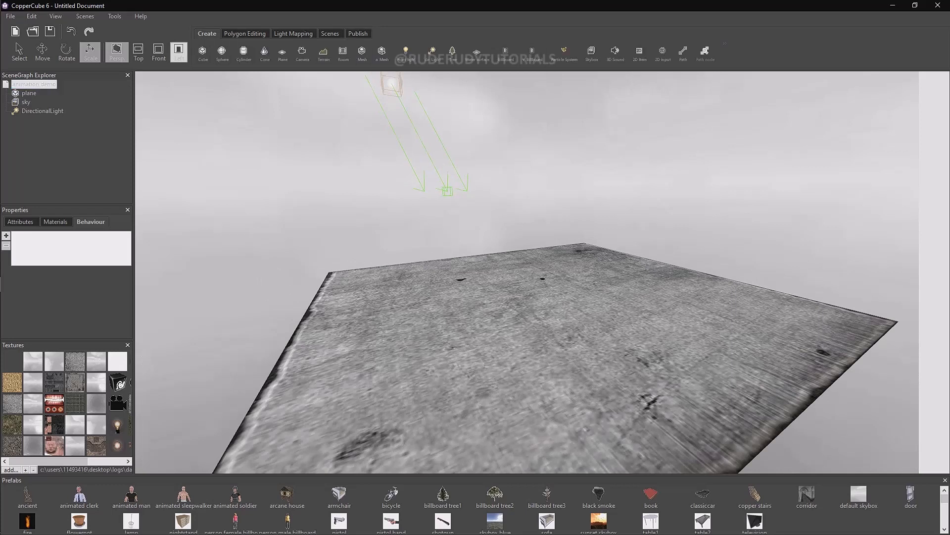
{"action": "left_click", "coordinate": [203, 52]}
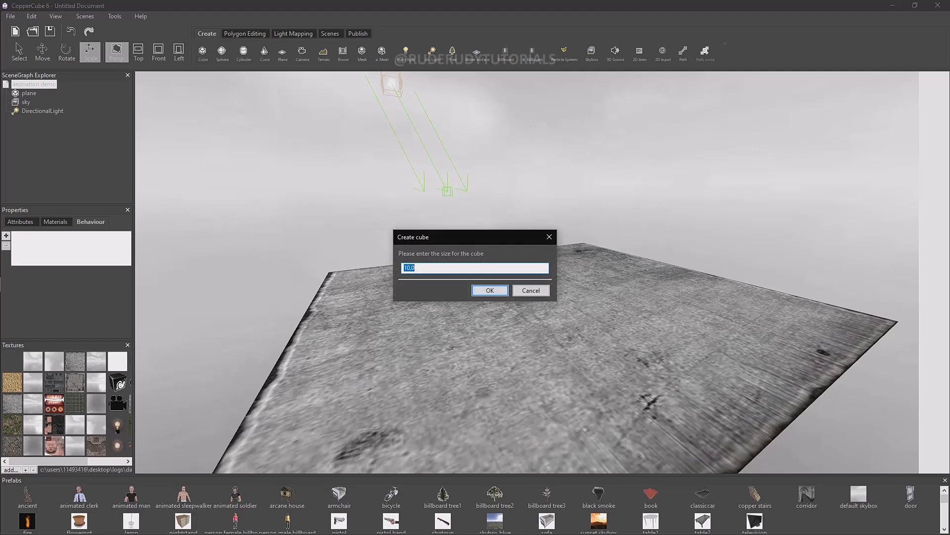
{"action": "key", "text": "Return"}
{"action": "scroll", "coordinate": [495, 297], "scroll_direction": "down", "scroll_amount": 5}
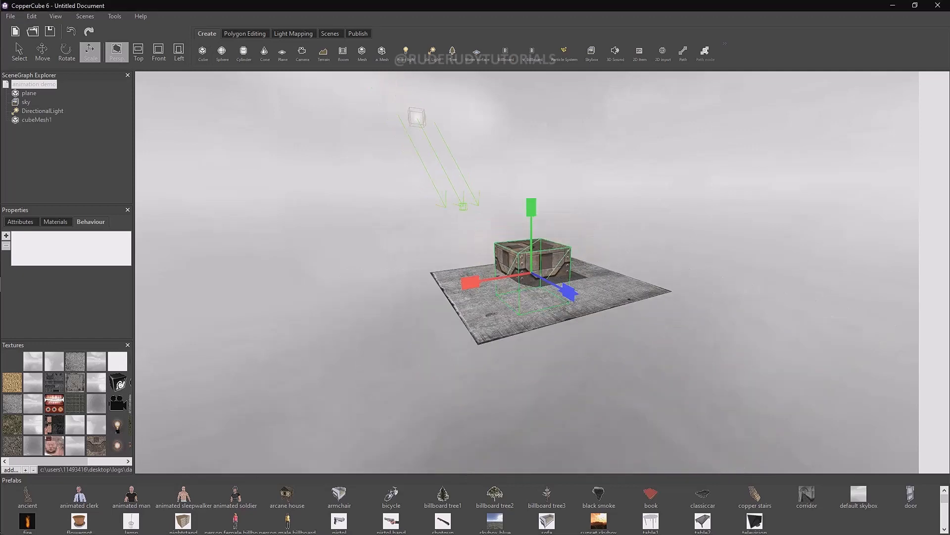
{"action": "middle_click_drag", "start_coordinate": [495, 297], "coordinate": [453, 309]}
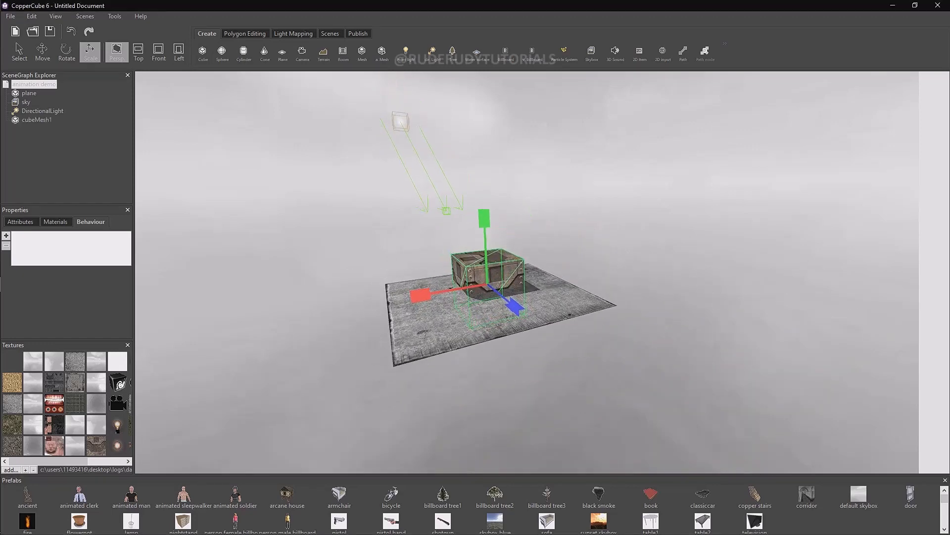
Step: Scale the plane up to a factor of about 4.86 so it forms a large floor around the cube
{"action": "left_click", "coordinate": [29, 93]}
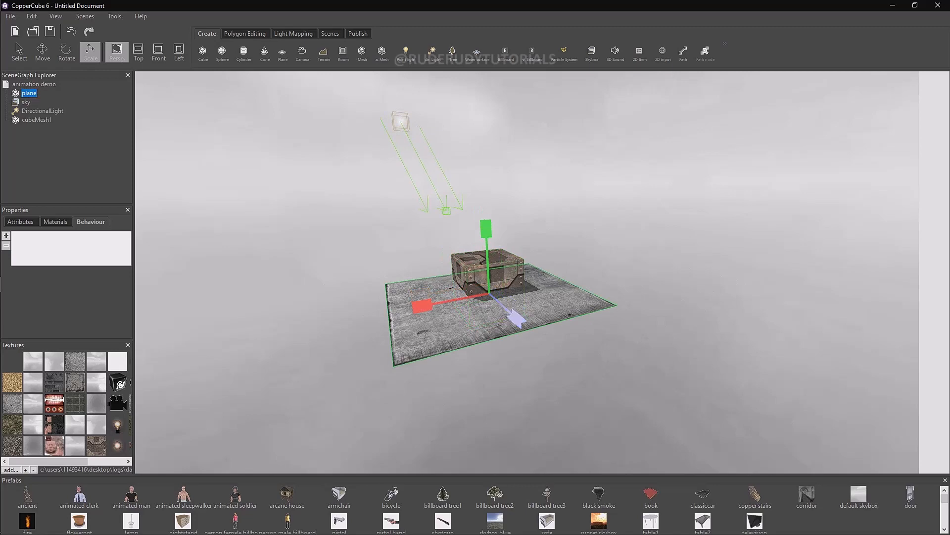
{"action": "left_click_drag", "start_coordinate": [516, 318], "coordinate": [584, 383]}
{"action": "scroll", "coordinate": [515, 395], "scroll_direction": "down", "scroll_amount": 5}
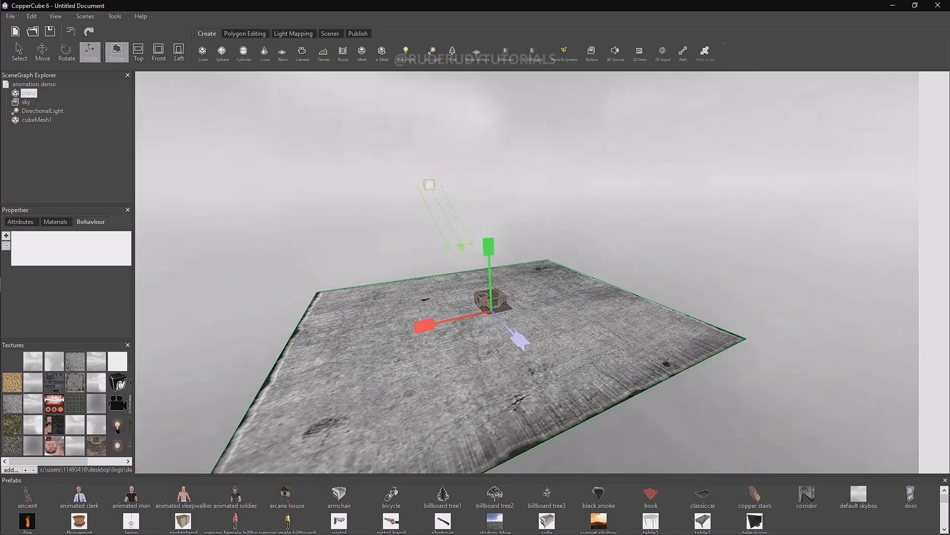
{"action": "left_click_drag", "start_coordinate": [520, 341], "coordinate": [542, 363]}
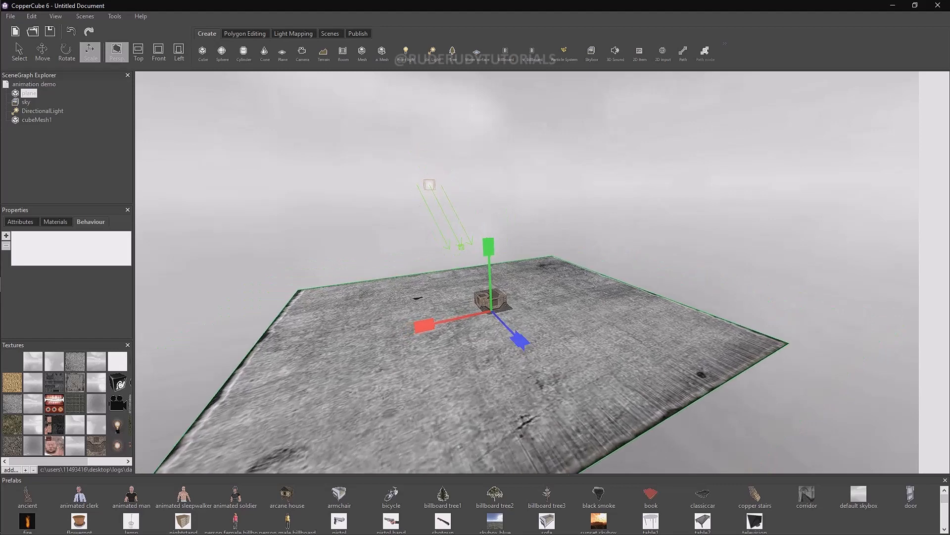
Step: Set the plane's position to 0,0,0
{"action": "left_click", "coordinate": [37, 120]}
{"action": "left_click", "coordinate": [614, 363]}
{"action": "left_click", "coordinate": [20, 221]}
{"action": "left_click", "coordinate": [33, 242]}
{"action": "left_click", "coordinate": [49, 251]}
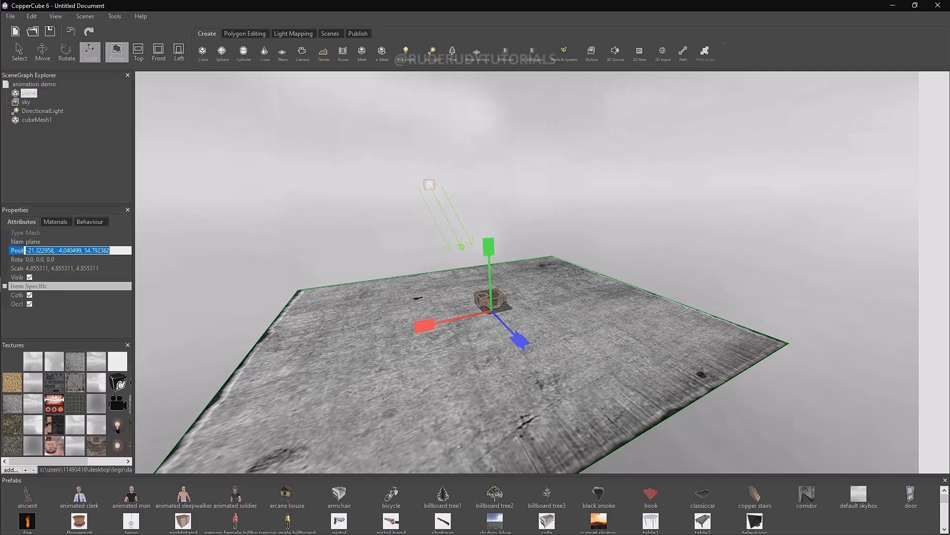
{"action": "type", "text": "0,0,0"}
{"action": "key", "text": "Return"}
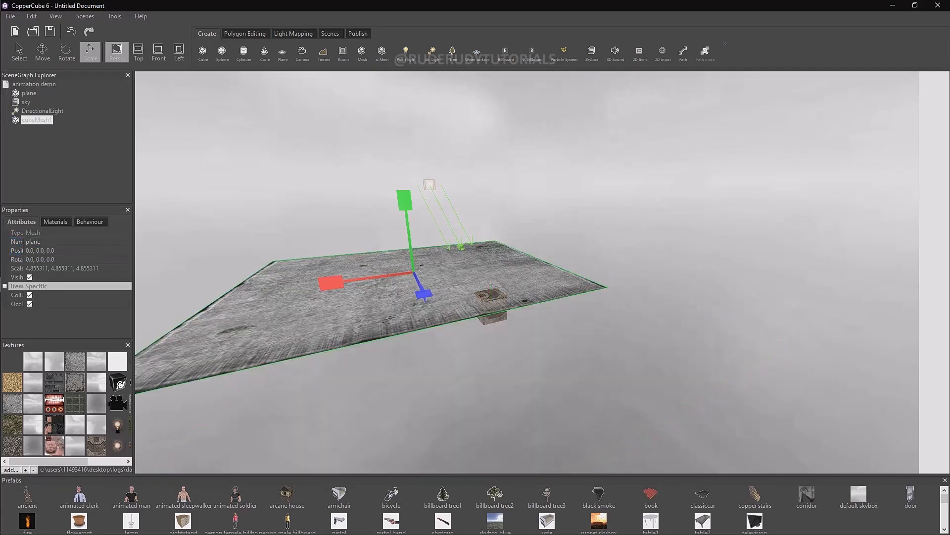
Step: Set the cube's position to 0.0, 0.0, 0.0 so it sits at the scene origin
{"action": "left_click", "coordinate": [37, 120]}
{"action": "left_click", "coordinate": [30, 93]}
{"action": "left_click", "coordinate": [36, 120]}
{"action": "left_click", "coordinate": [49, 251]}
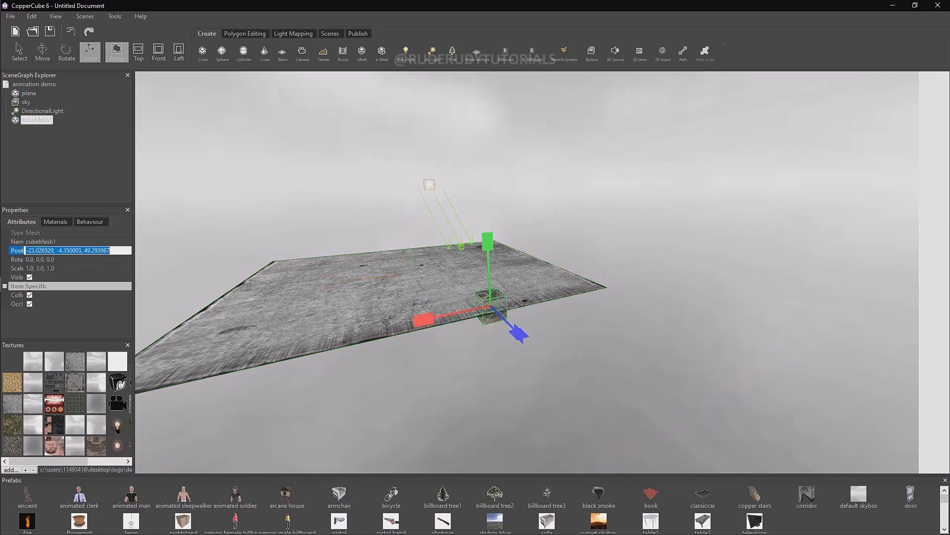
{"action": "type", "text": "0"}
{"action": "key", "text": "Return"}
Step: Set the cube's Y position to 5 so it rests on top of the plane
{"action": "scroll", "coordinate": [532, 272], "scroll_direction": "up", "scroll_amount": 4}
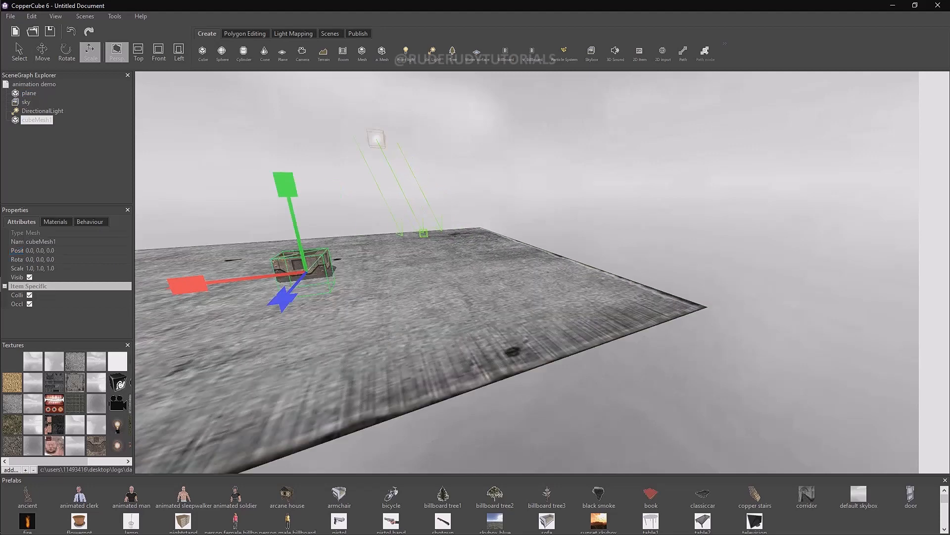
{"action": "scroll", "coordinate": [527, 272], "scroll_direction": "up", "scroll_amount": 4}
{"action": "middle_click_drag", "start_coordinate": [527, 273], "coordinate": [675, 270]}
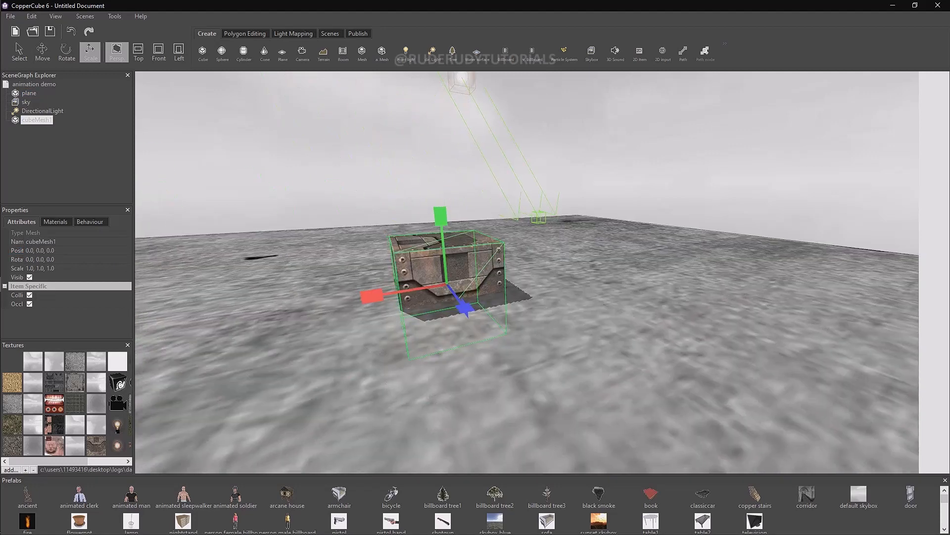
{"action": "left_click", "coordinate": [40, 251]}
{"action": "left_click_drag", "start_coordinate": [37, 250], "coordinate": [39, 251]}
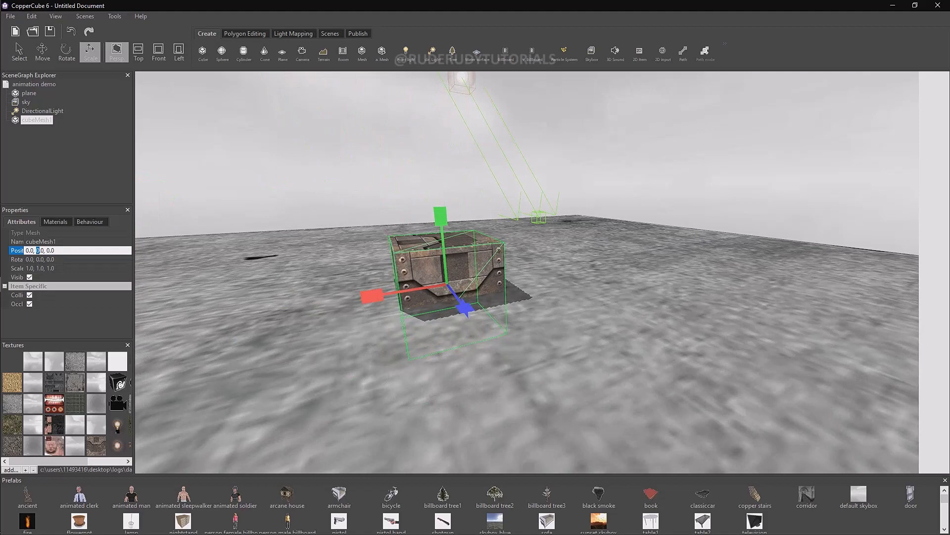
{"action": "type", "text": "5"}
{"action": "key", "text": "Return"}
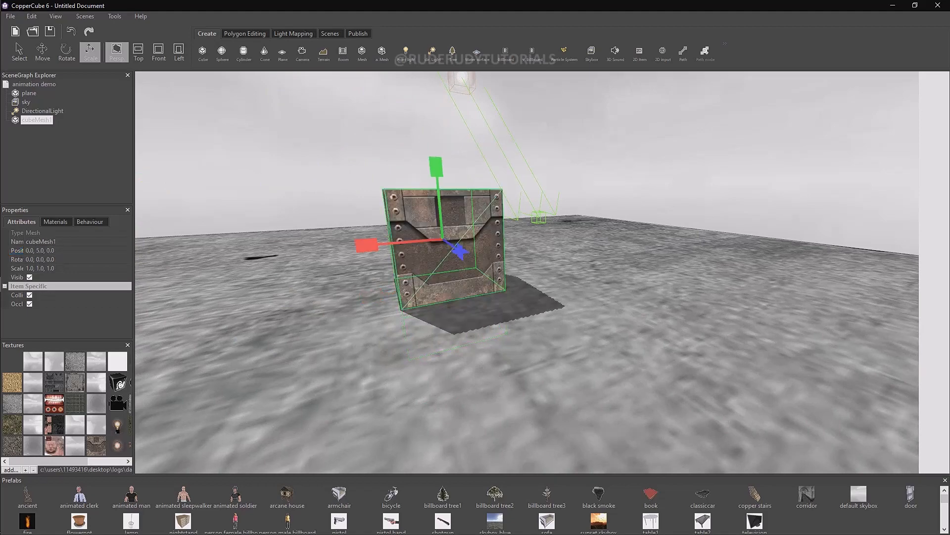
Step: Add a First Person Shooter Camera that collides against geometry and is the first active camera at scene start
{"action": "middle_click_drag", "start_coordinate": [528, 272], "coordinate": [594, 331]}
{"action": "scroll", "coordinate": [527, 273], "scroll_direction": "down", "scroll_amount": 4}
{"action": "right_click_drag", "start_coordinate": [527, 273], "coordinate": [403, 212]}
{"action": "scroll", "coordinate": [505, 235], "scroll_direction": "down", "scroll_amount": 3}
{"action": "middle_click_drag", "start_coordinate": [574, 224], "coordinate": [579, 227]}
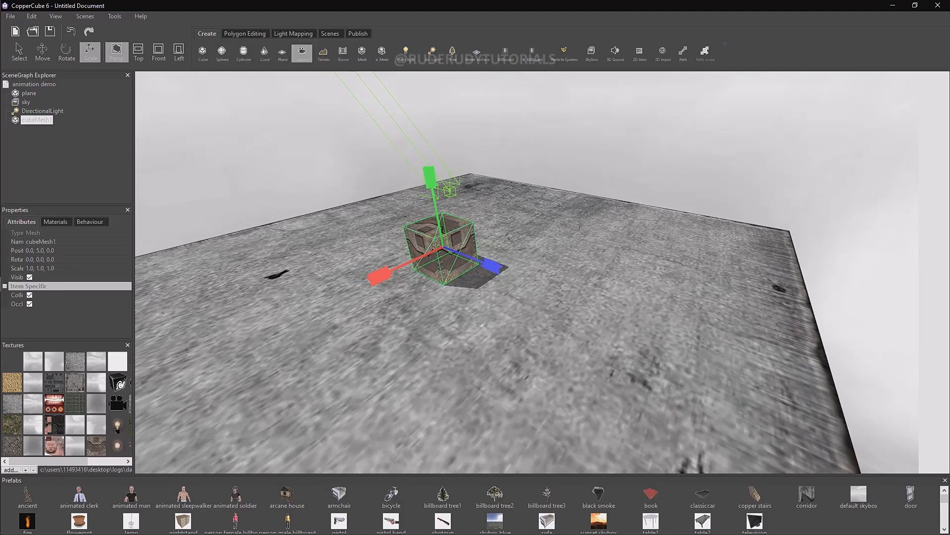
{"action": "left_click", "coordinate": [302, 52]}
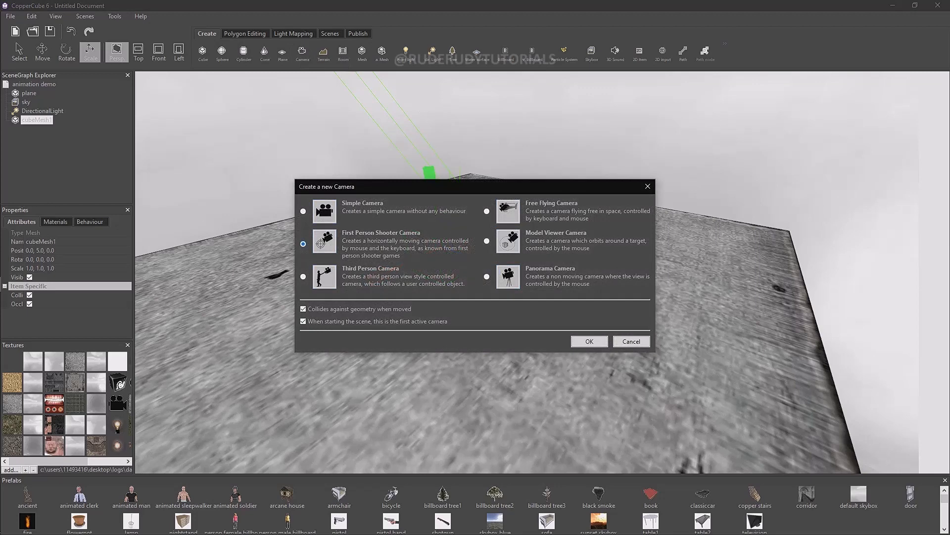
{"action": "left_click", "coordinate": [590, 341]}
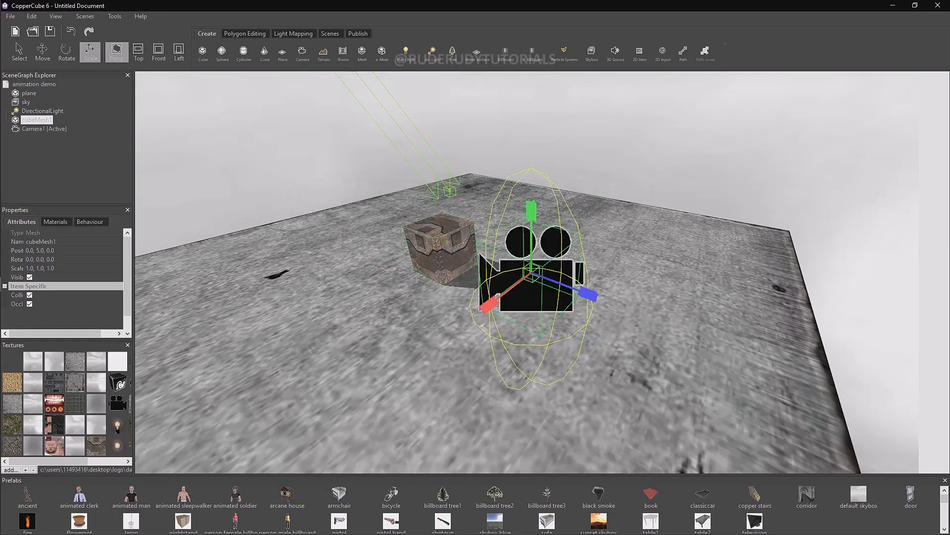
Step: Move the camera to the far side of the cube, at about X 9.0, Y 15.3, Z -53.4
{"action": "middle_click_drag", "start_coordinate": [590, 341], "coordinate": [535, 352]}
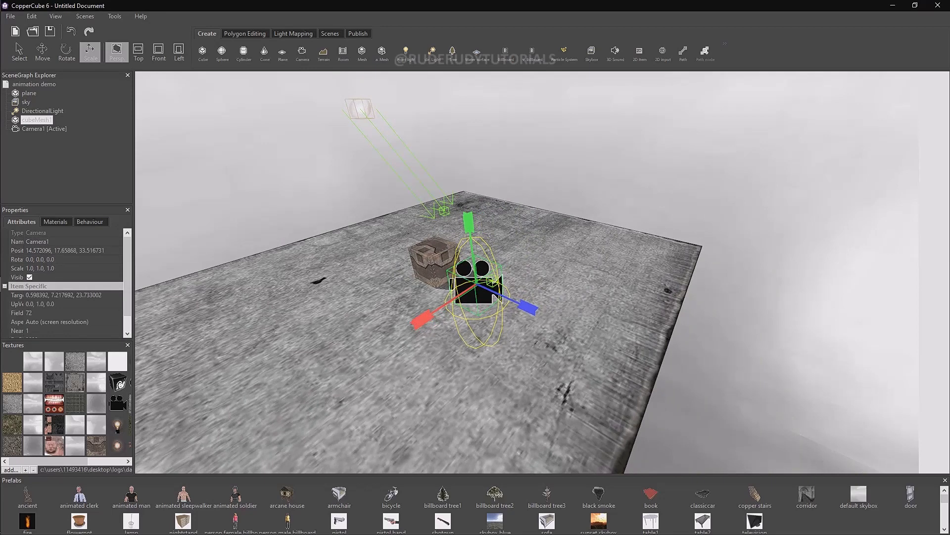
{"action": "left_click", "coordinate": [19, 51]}
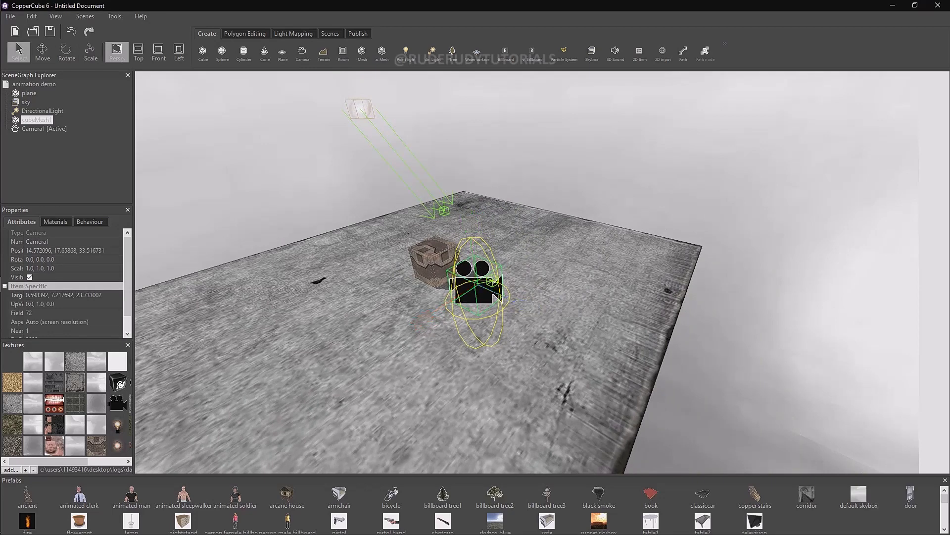
{"action": "left_click", "coordinate": [42, 51]}
{"action": "left_click_drag", "start_coordinate": [524, 303], "coordinate": [325, 215]}
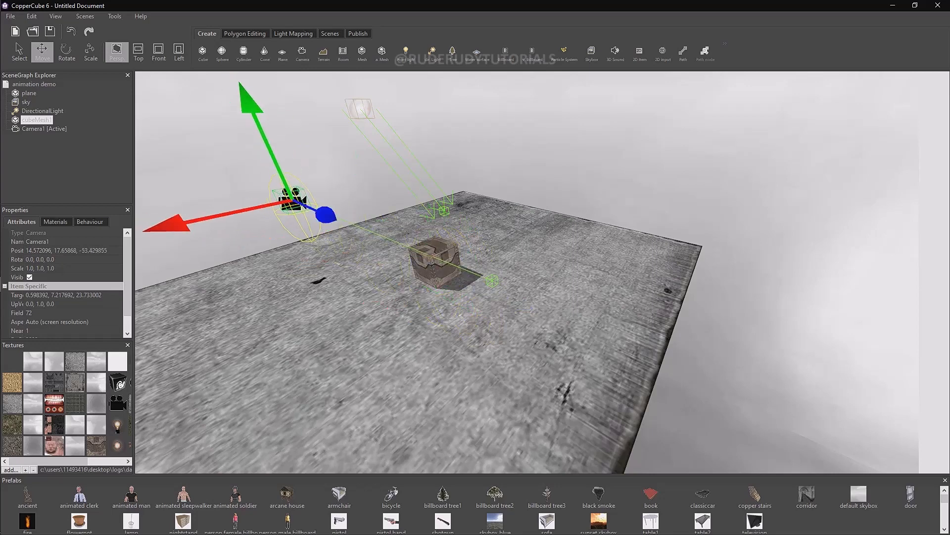
{"action": "mouse_move", "coordinate": [262, 133]}
{"action": "left_mouse_down"}
{"action": "mouse_move", "coordinate": [280, 174]}
{"action": "mouse_move", "coordinate": [265, 141]}
{"action": "left_mouse_up"}
{"action": "left_click_drag", "start_coordinate": [184, 231], "coordinate": [207, 225]}
Step: Shift the camera along the X axis to about 2.4, closer in line with the cube
{"action": "scroll", "coordinate": [527, 272], "scroll_direction": "up", "scroll_amount": 6}
{"action": "right_click_drag", "start_coordinate": [527, 273], "coordinate": [445, 297]}
{"action": "scroll", "coordinate": [446, 297], "scroll_direction": "down", "scroll_amount": 5}
{"action": "middle_click_drag", "start_coordinate": [446, 247], "coordinate": [420, 327]}
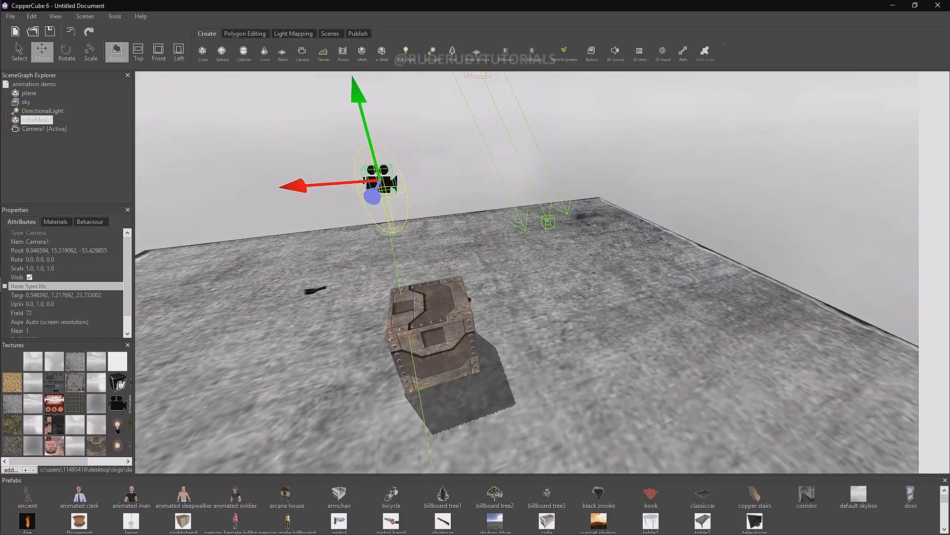
{"action": "left_click_drag", "start_coordinate": [300, 186], "coordinate": [334, 183]}
Step: Raise the camera's look-at target to about Y 17.2
{"action": "scroll", "coordinate": [527, 272], "scroll_direction": "down", "scroll_amount": 5}
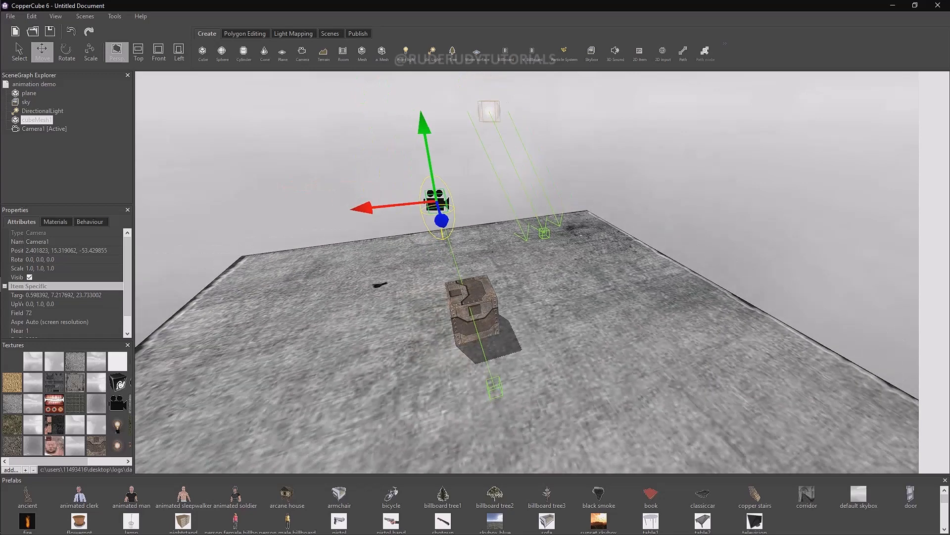
{"action": "middle_click_drag", "start_coordinate": [495, 307], "coordinate": [453, 251]}
{"action": "left_click", "coordinate": [434, 305]}
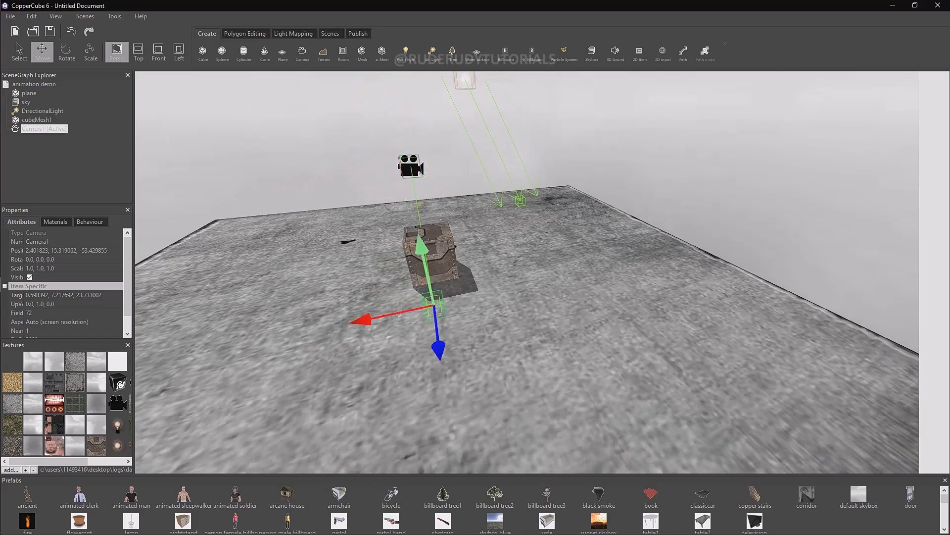
{"action": "left_click_drag", "start_coordinate": [421, 247], "coordinate": [406, 183]}
{"action": "middle_click_drag", "start_coordinate": [407, 198], "coordinate": [297, 242]}
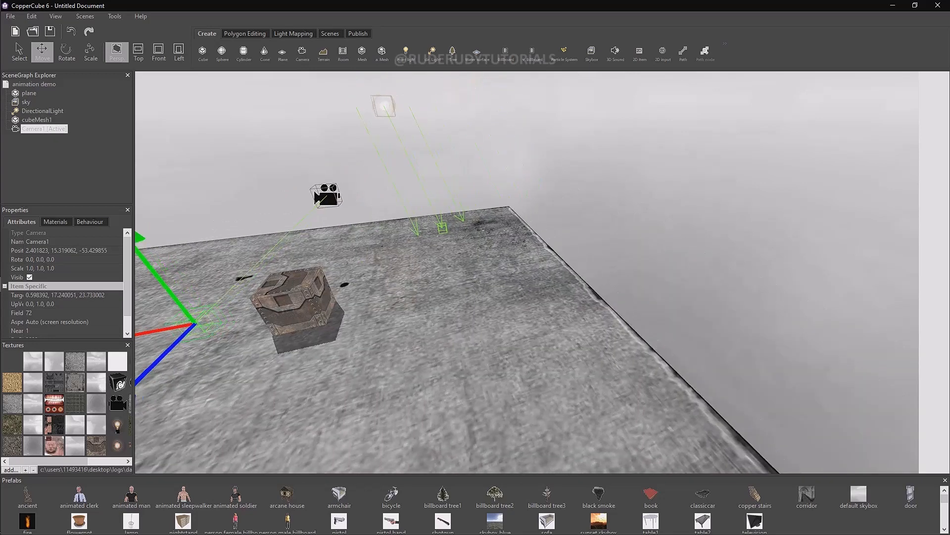
{"action": "right_click_drag", "start_coordinate": [297, 242], "coordinate": [545, 261]}
{"action": "middle_click_drag", "start_coordinate": [544, 262], "coordinate": [361, 238]}
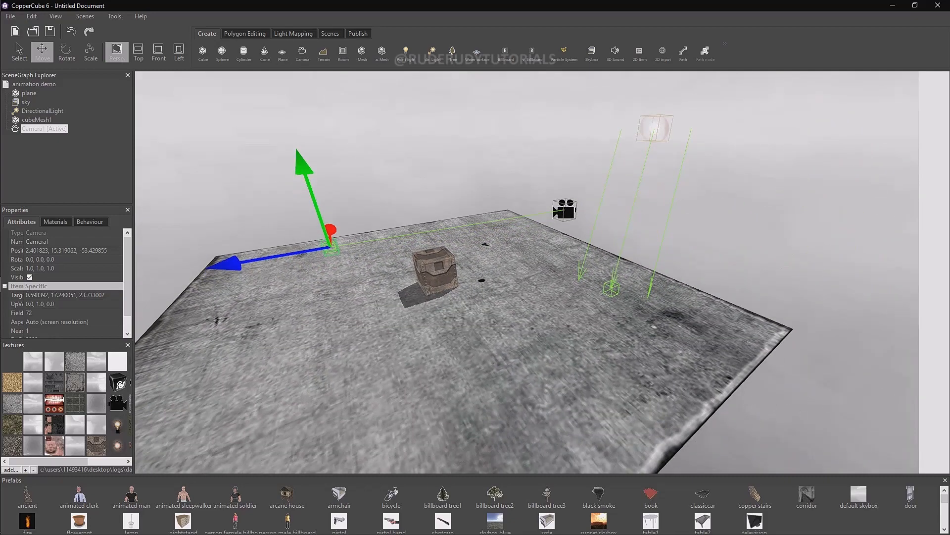
Step: Turn on Anti Alias in the Windows .exe publishing settings and apply them
{"action": "left_click", "coordinate": [358, 33]}
{"action": "left_click", "coordinate": [285, 53]}
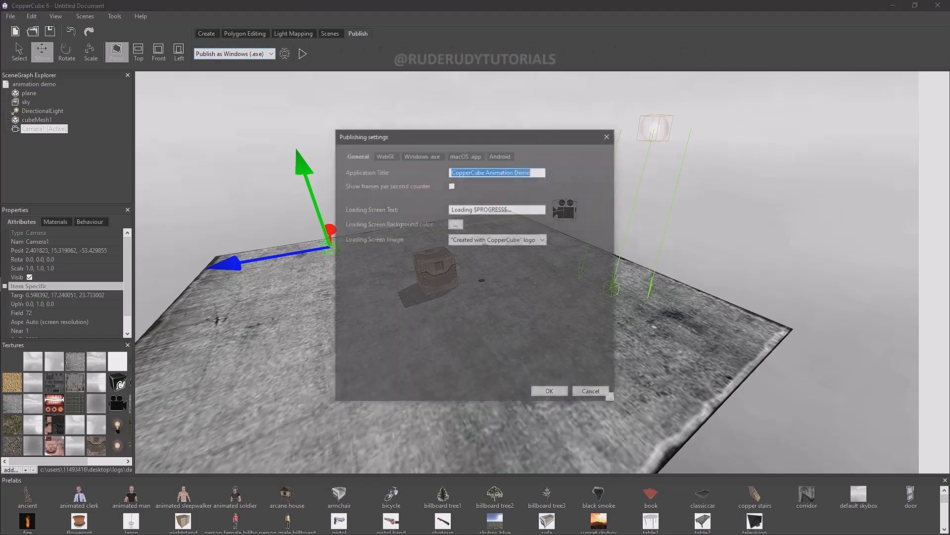
{"action": "left_click", "coordinate": [422, 155]}
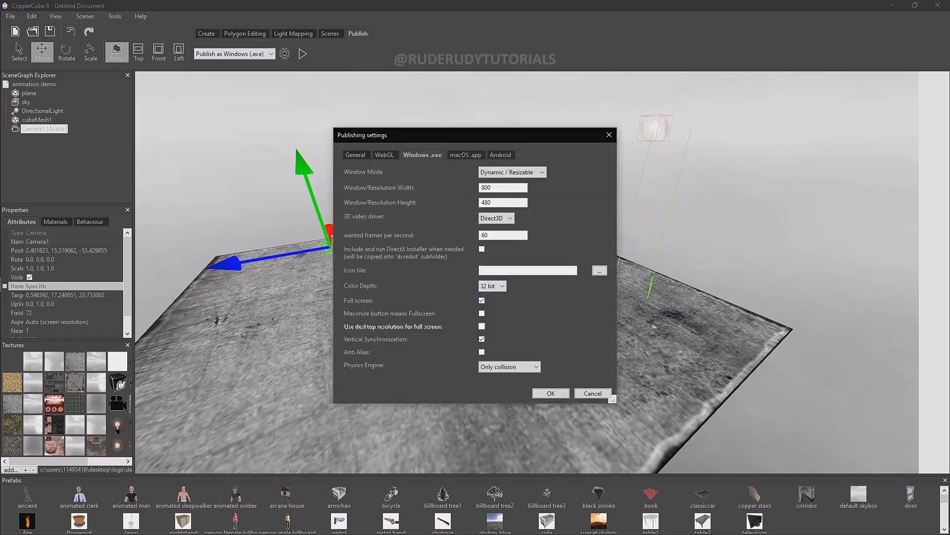
{"action": "left_click", "coordinate": [481, 351]}
{"action": "left_click", "coordinate": [559, 393]}
Step: Test the scene as a Windows .exe and walk the first-person camera around the cube
{"action": "left_click", "coordinate": [303, 53]}
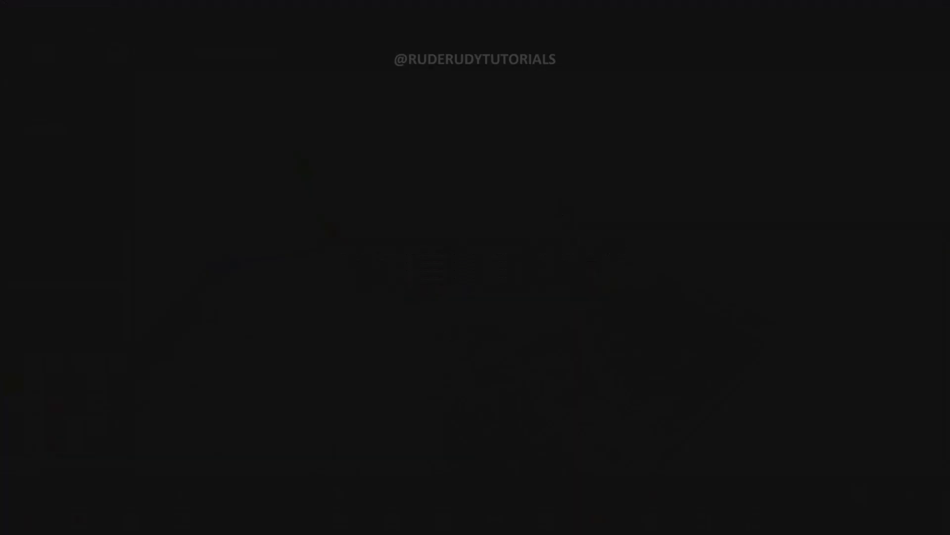
{"action": "key", "text": "w"}
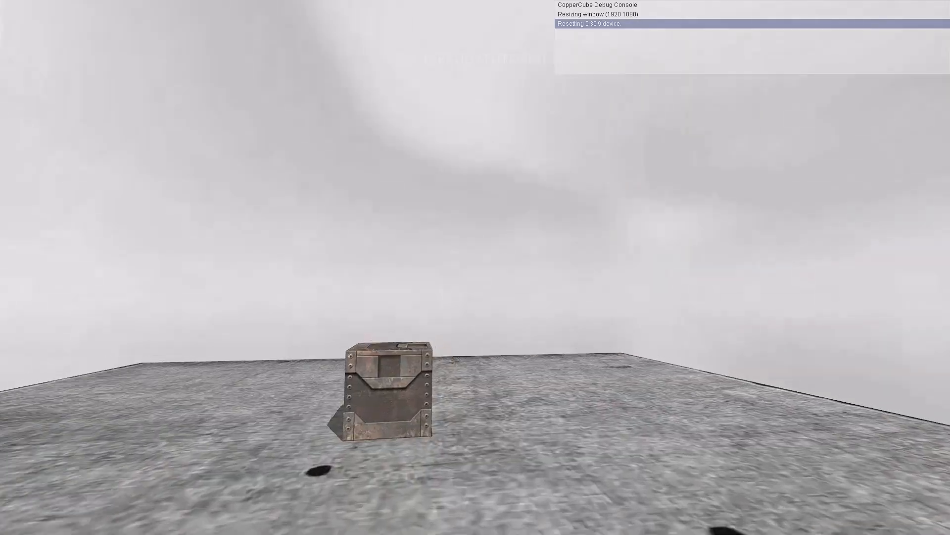
{"action": "key", "text": "d"}
{"action": "key", "text": "d"}
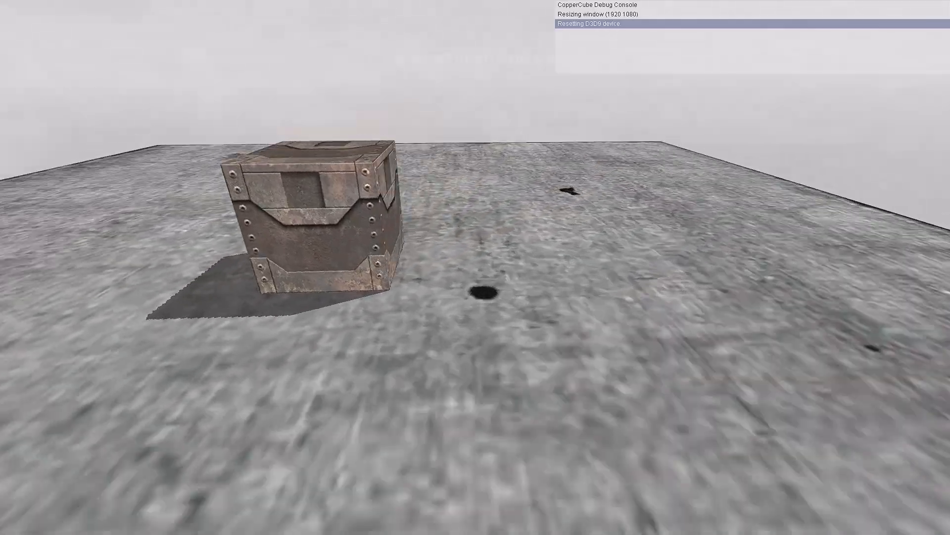
{"action": "key", "text": "w"}
{"action": "key", "text": "s"}
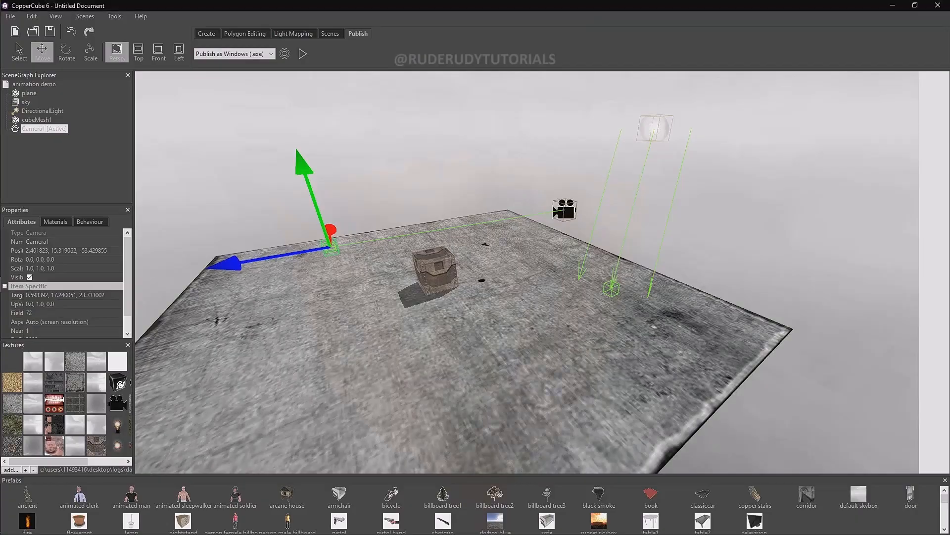
Step: Set the camera's first-person shooter behaviour to move speed 0.04, rotation speed 66 and jump speed 2
{"action": "left_click", "coordinate": [90, 222]}
{"action": "left_click", "coordinate": [60, 236]}
{"action": "left_click", "coordinate": [49, 275]}
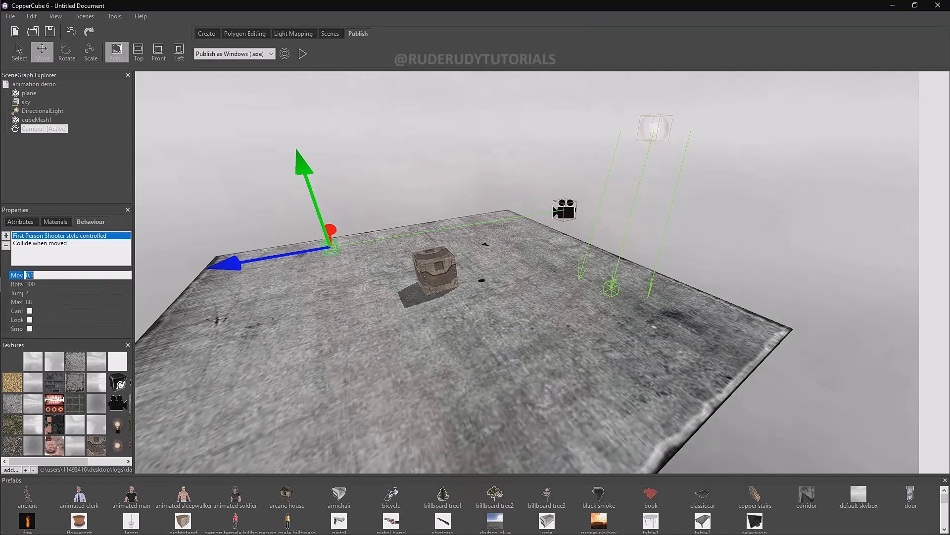
{"action": "left_click_drag", "start_coordinate": [35, 275], "coordinate": [31, 275]}
{"action": "type", "text": "04"}
{"action": "key", "text": "Return"}
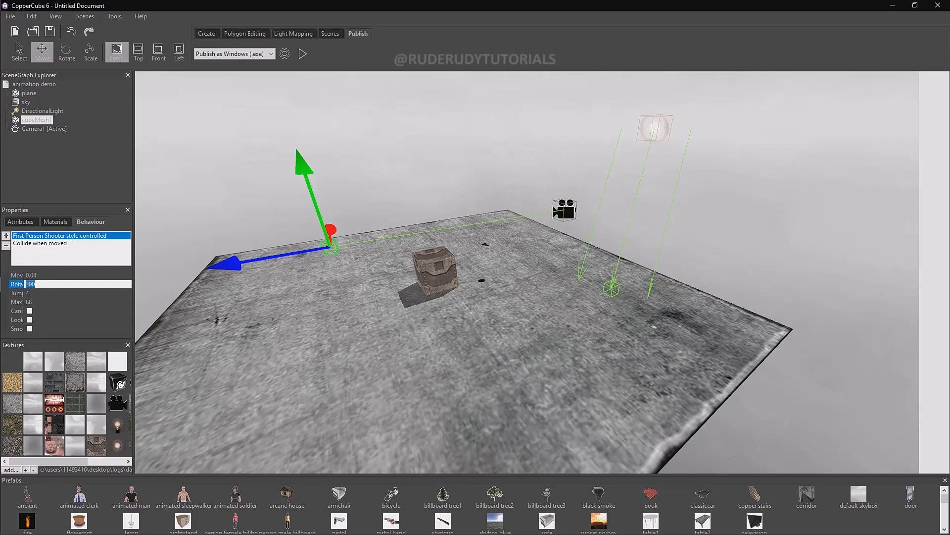
{"action": "type", "text": "66"}
{"action": "key", "text": "Return"}
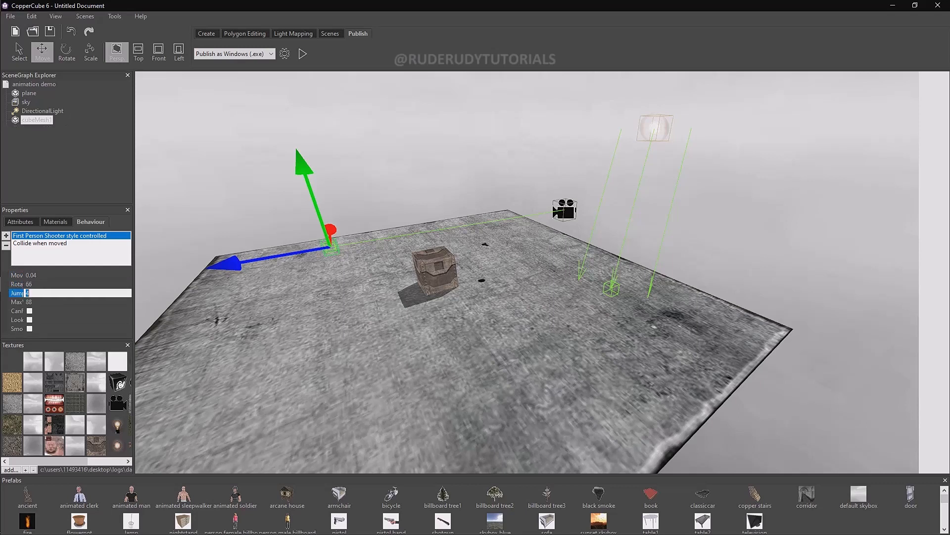
{"action": "type", "text": "2"}
{"action": "key", "text": "Return"}
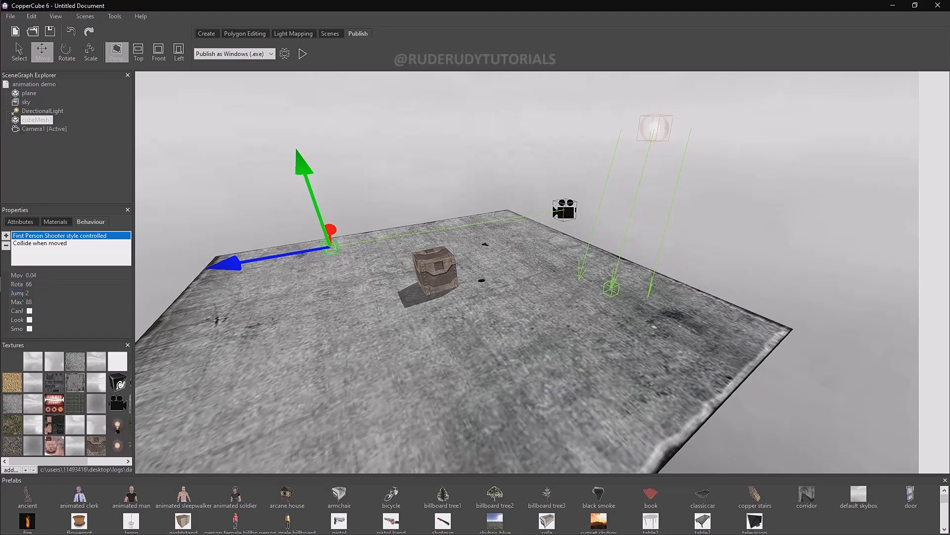
Step: Test the scene as a Windows .exe, walking and jumping around the cube to try the reduced camera speeds
{"action": "left_click", "coordinate": [302, 54]}
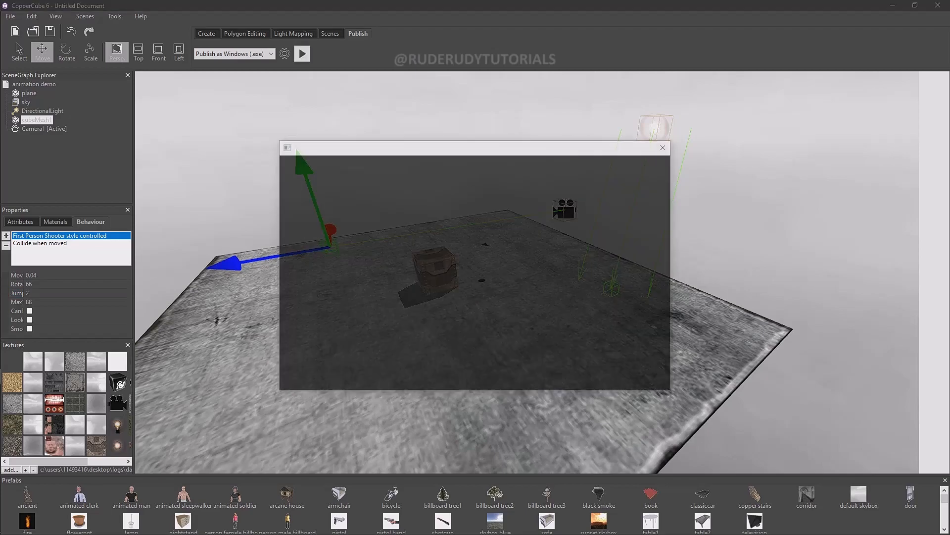
{"action": "key", "text": "w"}
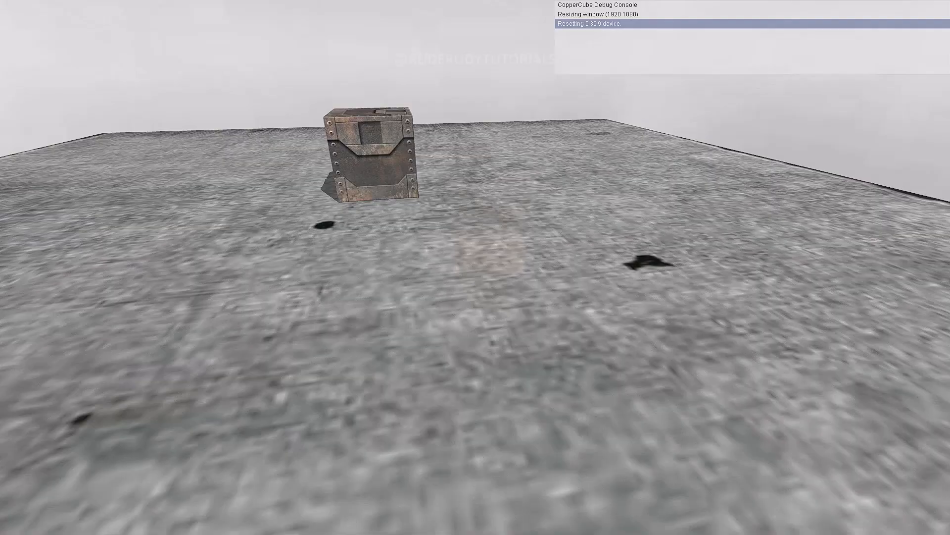
{"action": "key", "text": "d"}
{"action": "key", "text": "w"}
{"action": "key", "text": "d"}
{"action": "key", "text": "space"}
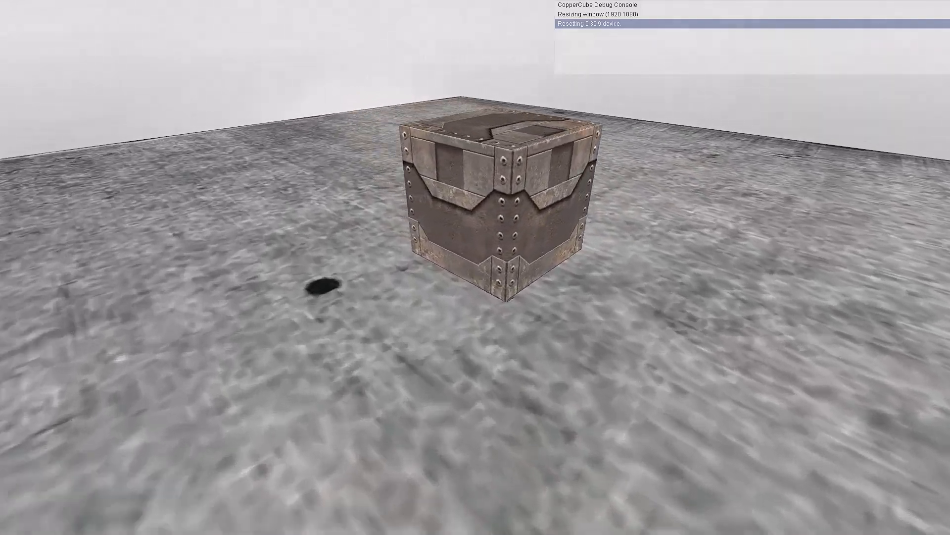
{"action": "key", "text": "s"}
{"action": "key", "text": "d"}
{"action": "key", "text": "w"}
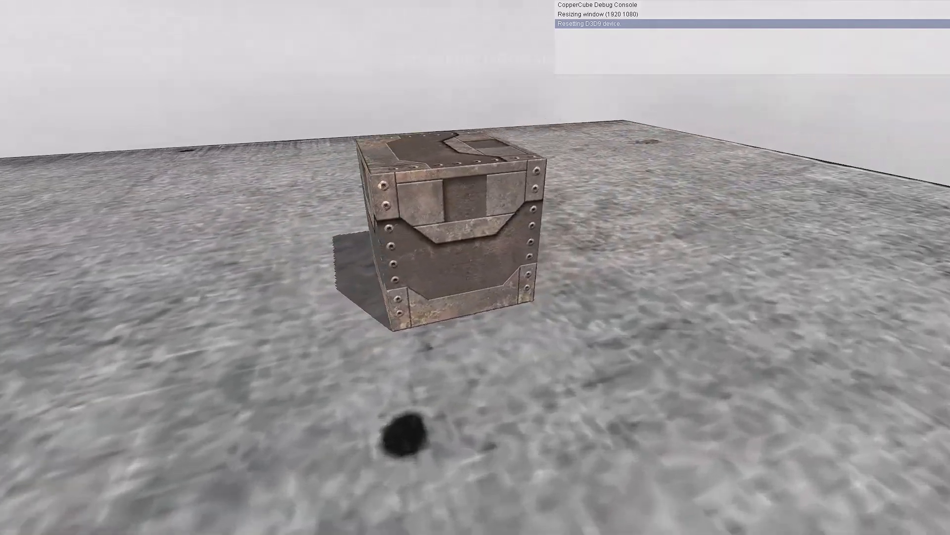
{"action": "key", "text": "s"}
{"action": "key", "text": "Escape"}
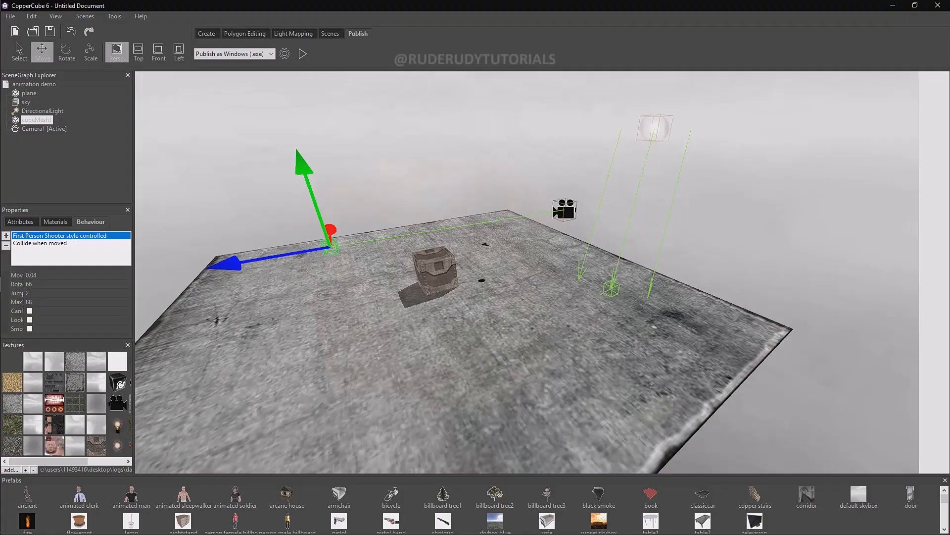
Step: Select the cube mesh and bring it into close view in the editor
{"action": "key", "text": "w"}
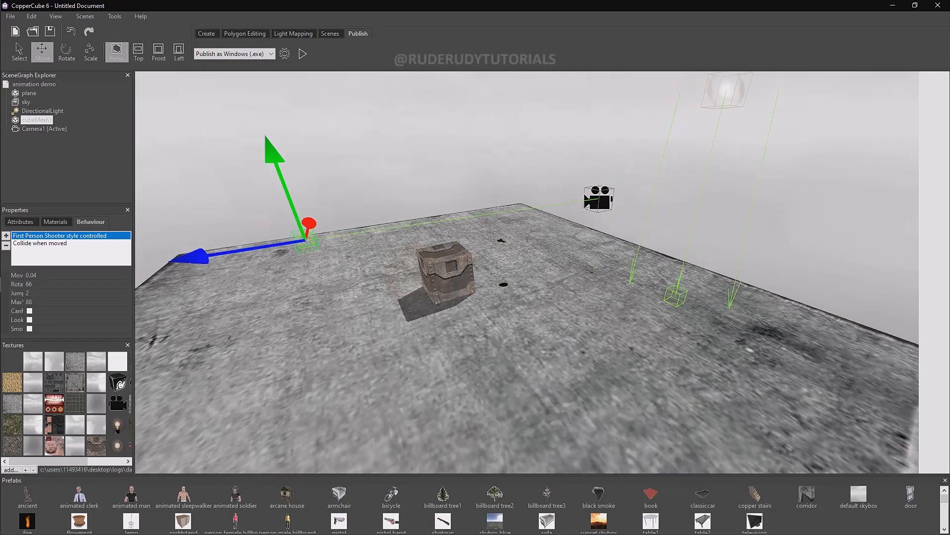
{"action": "key", "text": "w"}
{"action": "key", "text": "d"}
{"action": "key", "text": "s"}
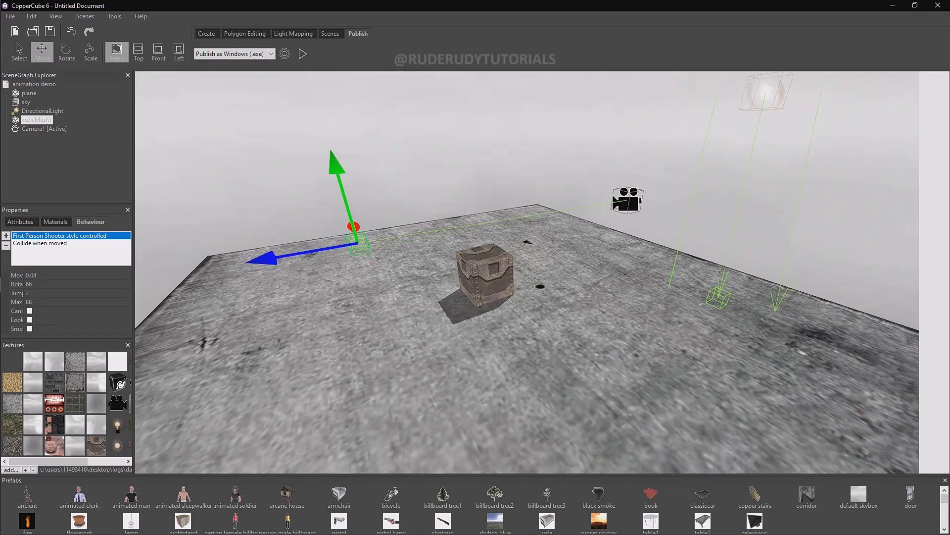
{"action": "key", "text": "w"}
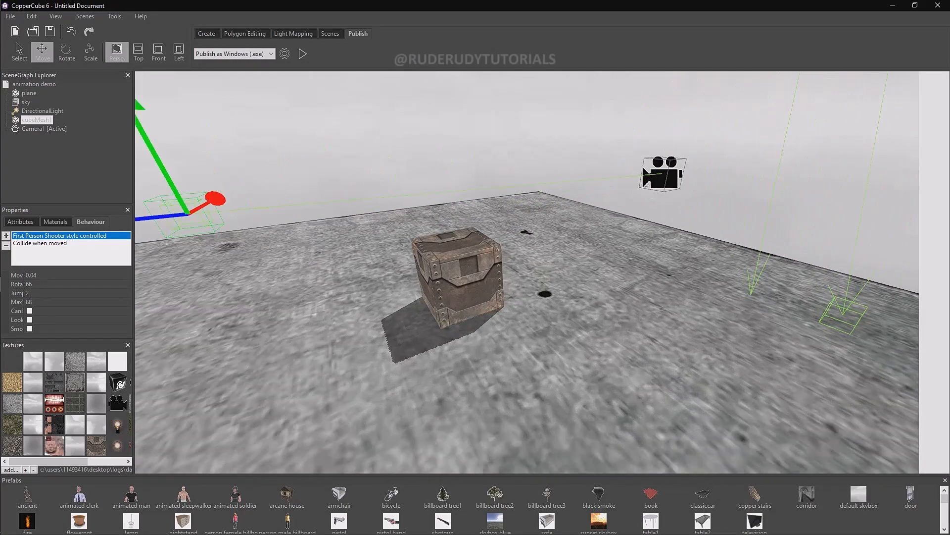
{"action": "key", "text": "a"}
{"action": "key", "text": "d"}
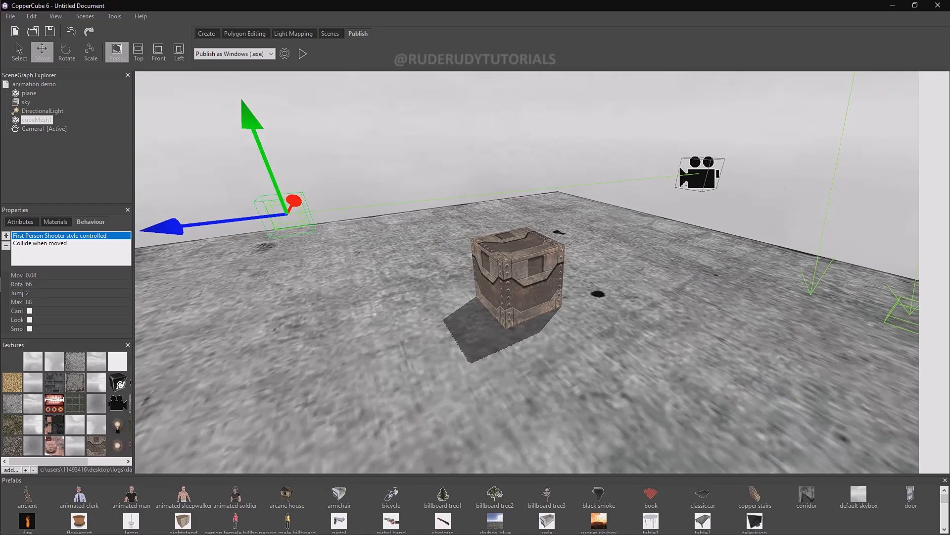
{"action": "left_click", "coordinate": [37, 120]}
{"action": "left_click", "coordinate": [516, 277]}
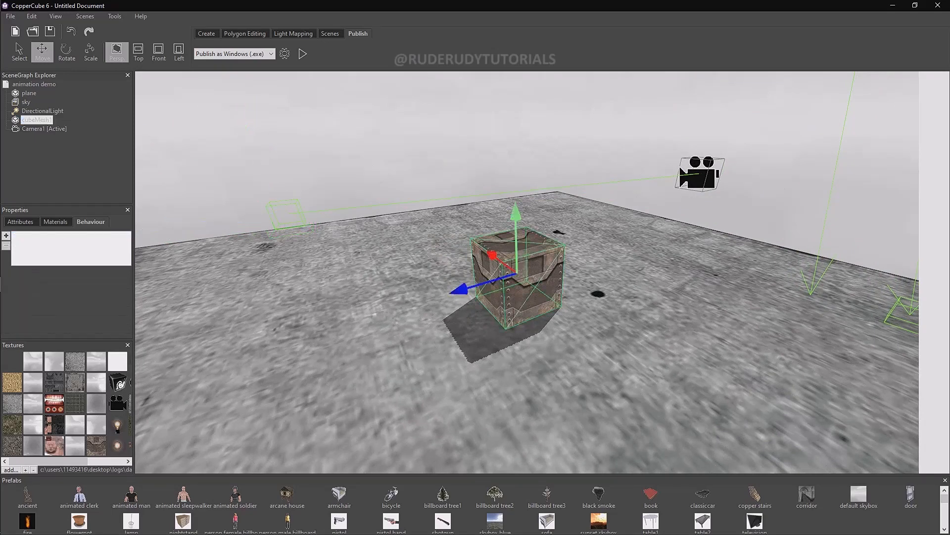
{"action": "mouse_move", "coordinate": [1, 284]}
{"action": "left_click", "coordinate": [44, 129]}
{"action": "double_click", "coordinate": [37, 120]}
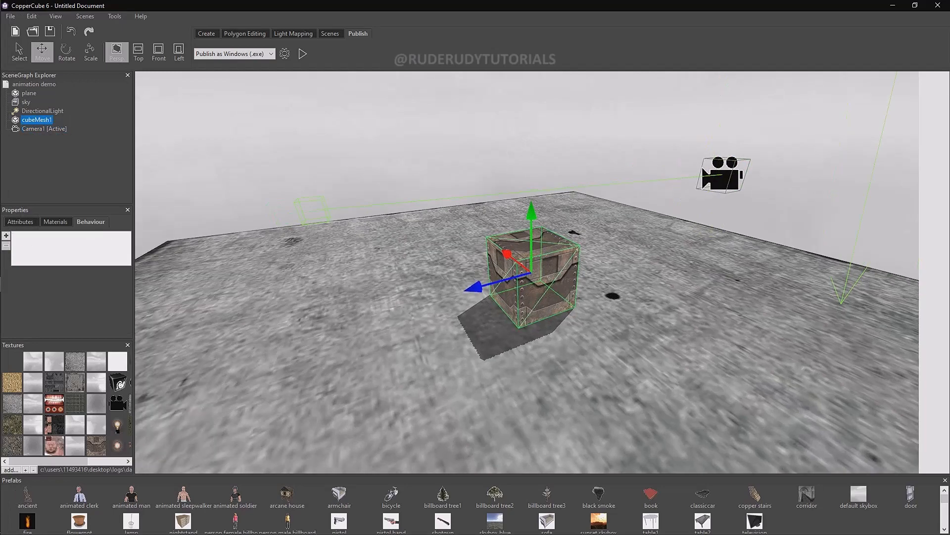
{"action": "scroll", "coordinate": [527, 272], "scroll_direction": "down", "scroll_amount": 5}
{"action": "scroll", "coordinate": [528, 272], "scroll_direction": "up", "scroll_amount": 3}
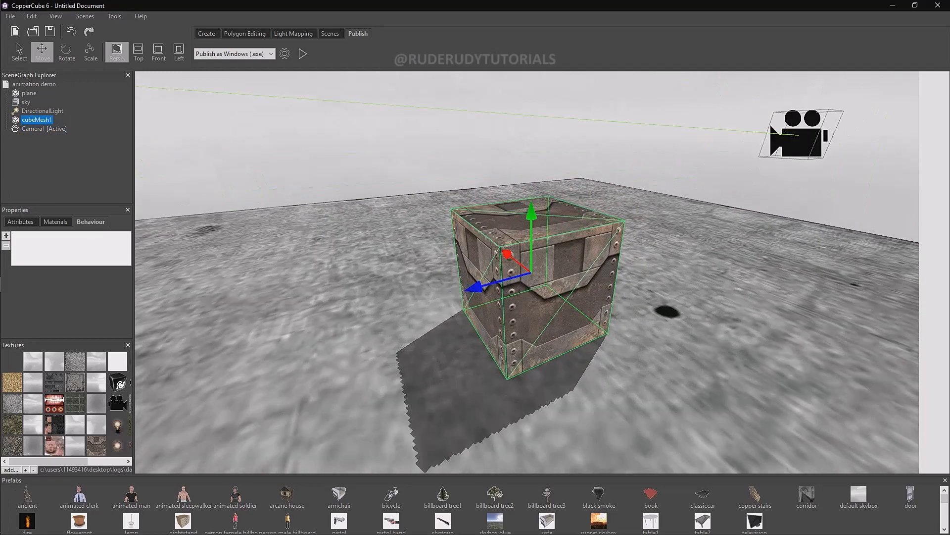
Step: Review the cube's attributes, materials and behaviours, and widen the properties area enough to read the full attribute names
{"action": "left_click", "coordinate": [20, 222]}
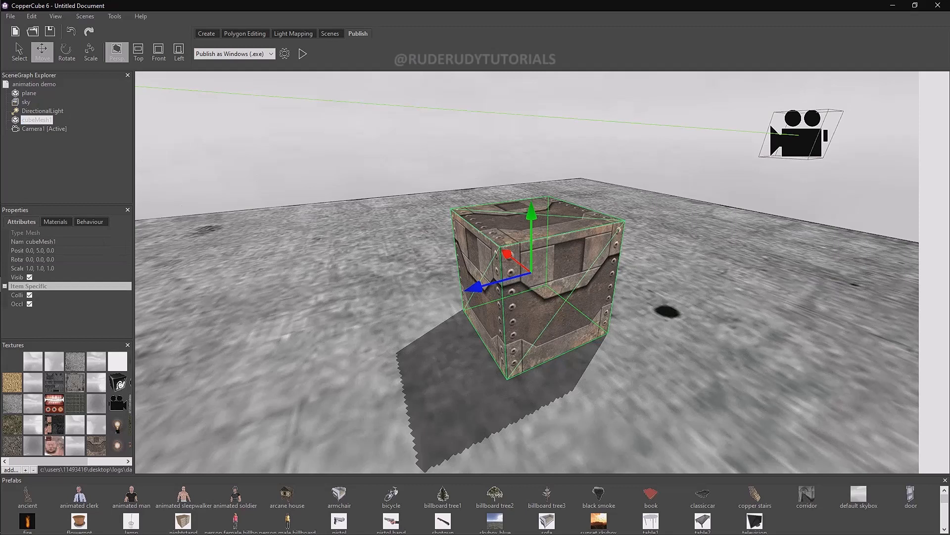
{"action": "left_click", "coordinate": [55, 222]}
{"action": "left_click", "coordinate": [90, 221]}
{"action": "left_click", "coordinate": [21, 221]}
{"action": "left_click_drag", "start_coordinate": [134, 292], "coordinate": [219, 292]}
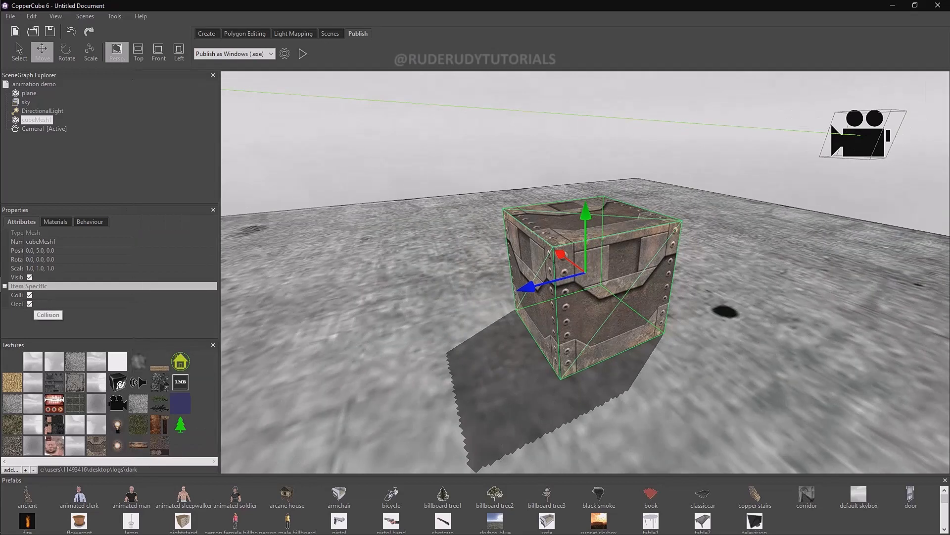
{"action": "left_click_drag", "start_coordinate": [89, 300], "coordinate": [96, 300]}
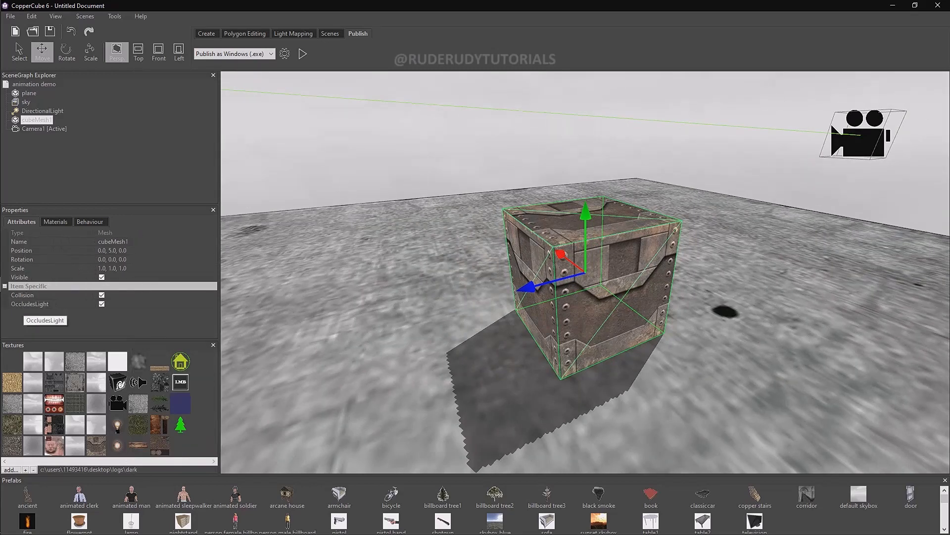
{"action": "left_click_drag", "start_coordinate": [219, 297], "coordinate": [140, 297]}
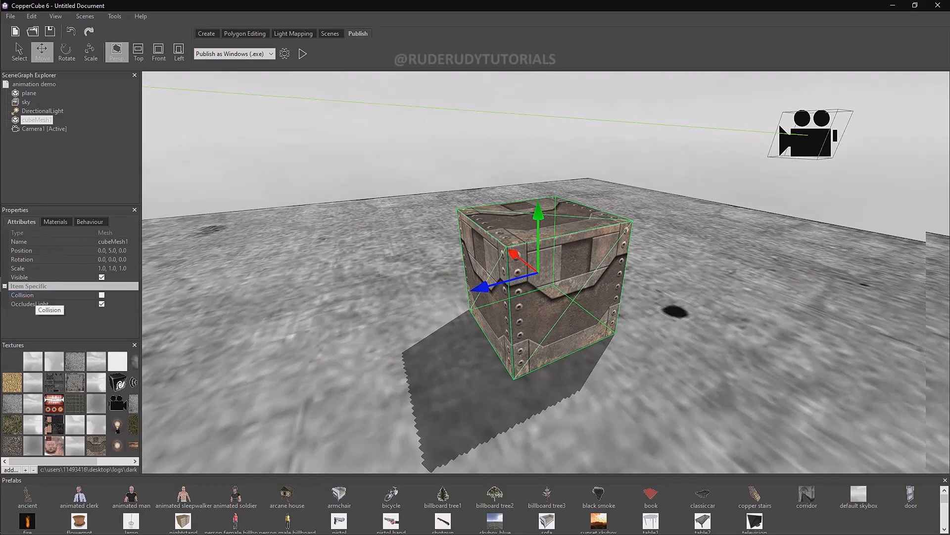
Step: Turn off Collision for the cube and test the .exe by walking the camera into the cube
{"action": "left_click", "coordinate": [102, 295]}
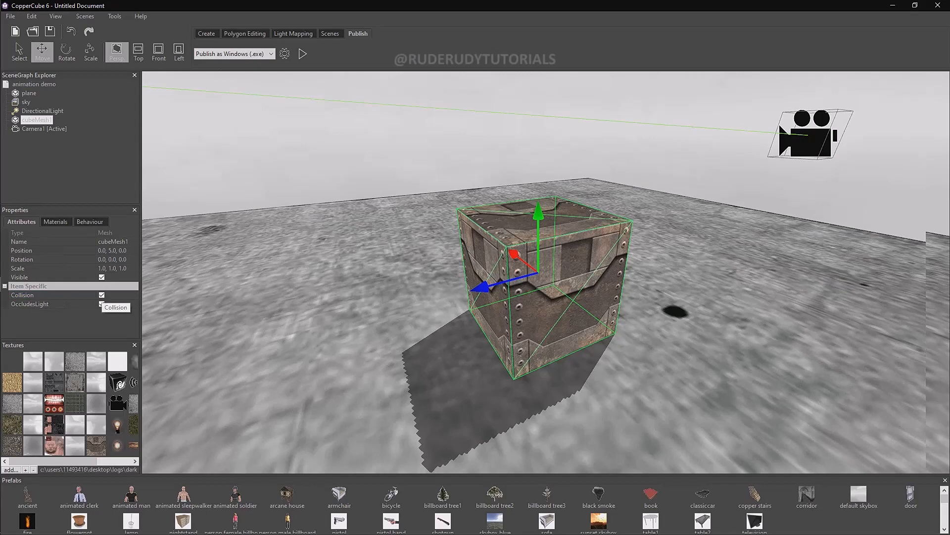
{"action": "left_click", "coordinate": [102, 295]}
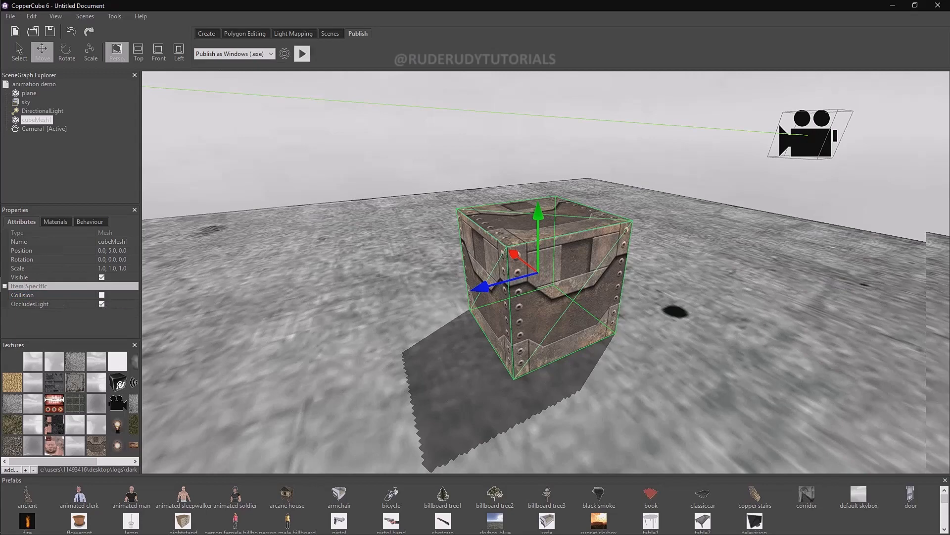
{"action": "left_click", "coordinate": [302, 53]}
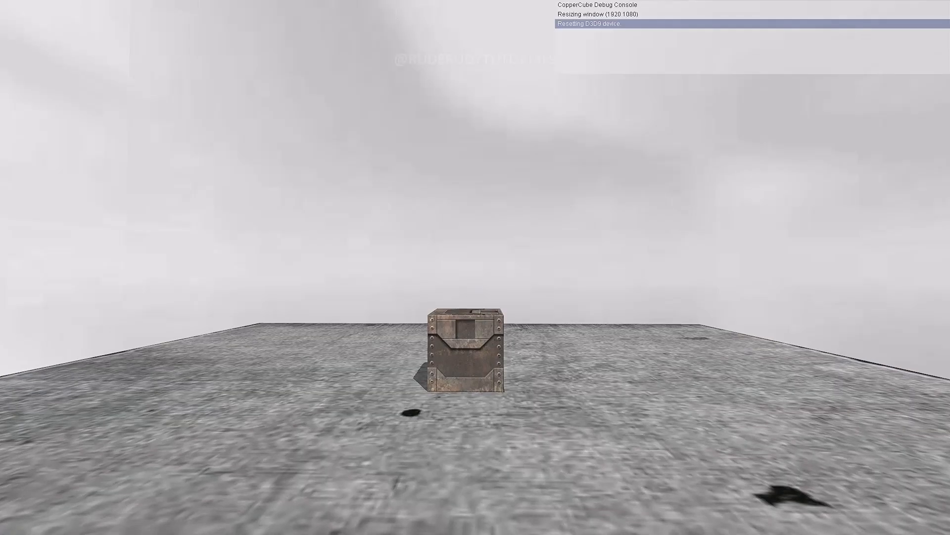
{"action": "key", "text": "w"}
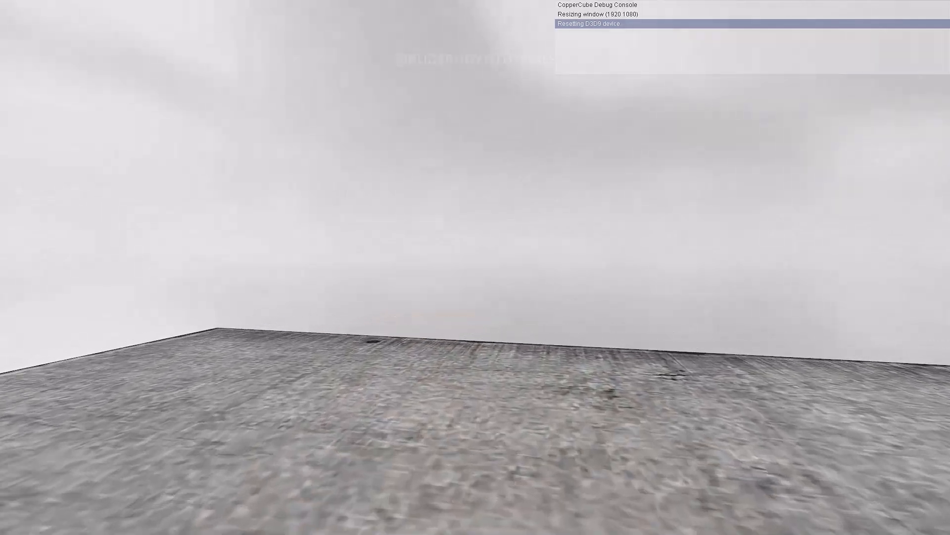
{"action": "key", "text": "w"}
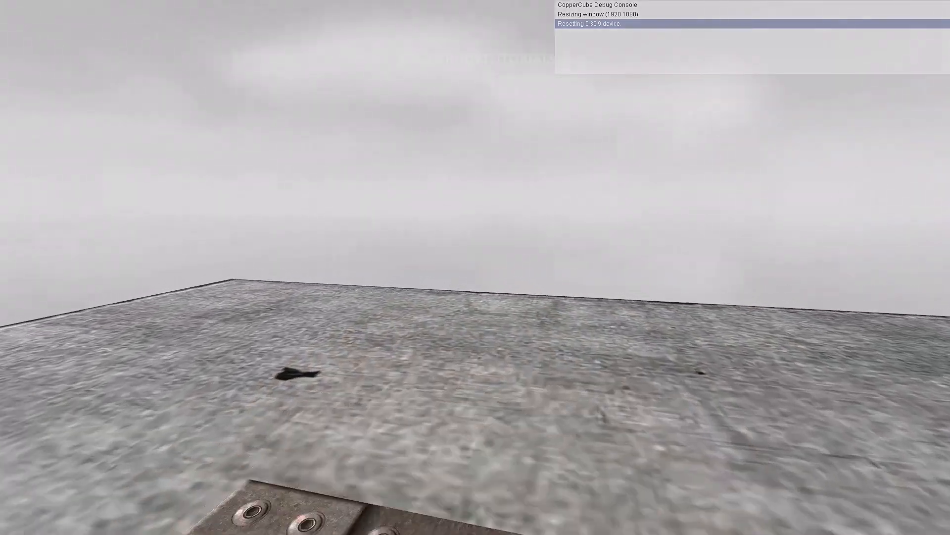
{"action": "key", "text": "w"}
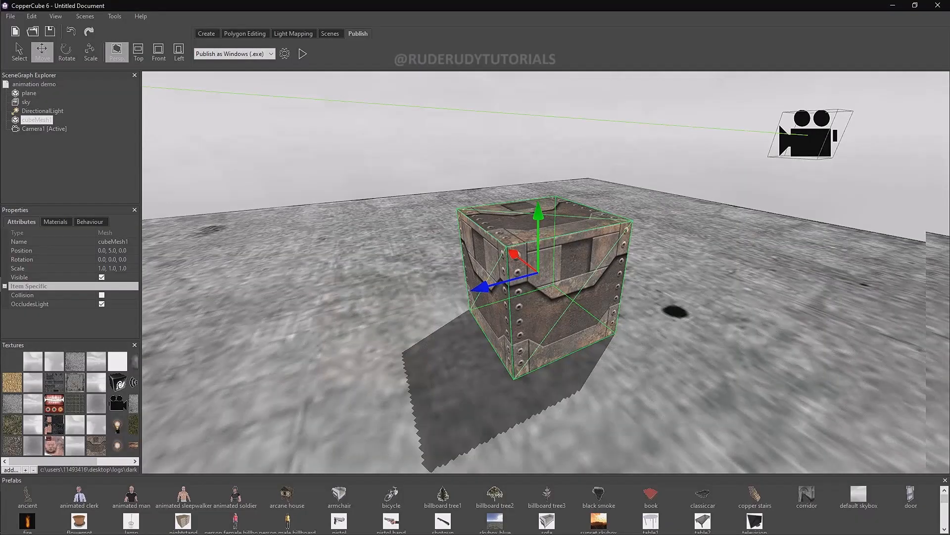
Step: Turn on Collision for the cube and test the .exe by walking the camera against and over it
{"action": "left_click", "coordinate": [102, 296]}
{"action": "left_click", "coordinate": [303, 54]}
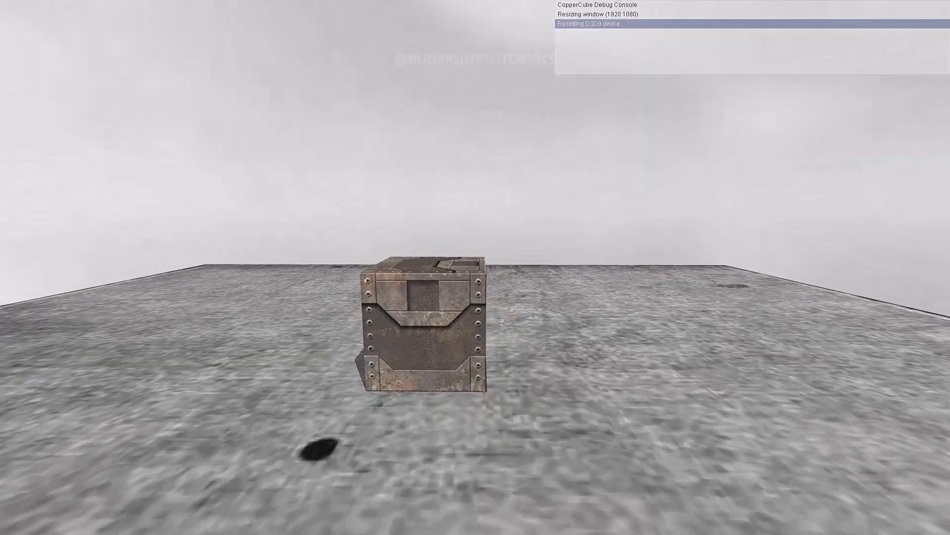
{"action": "key", "text": "w"}
{"action": "key", "text": "s"}
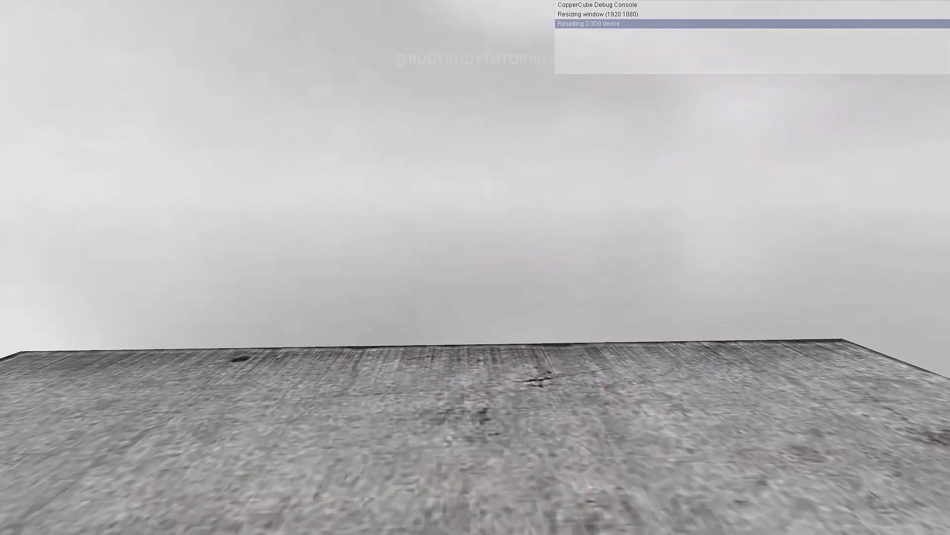
{"action": "key", "text": "w"}
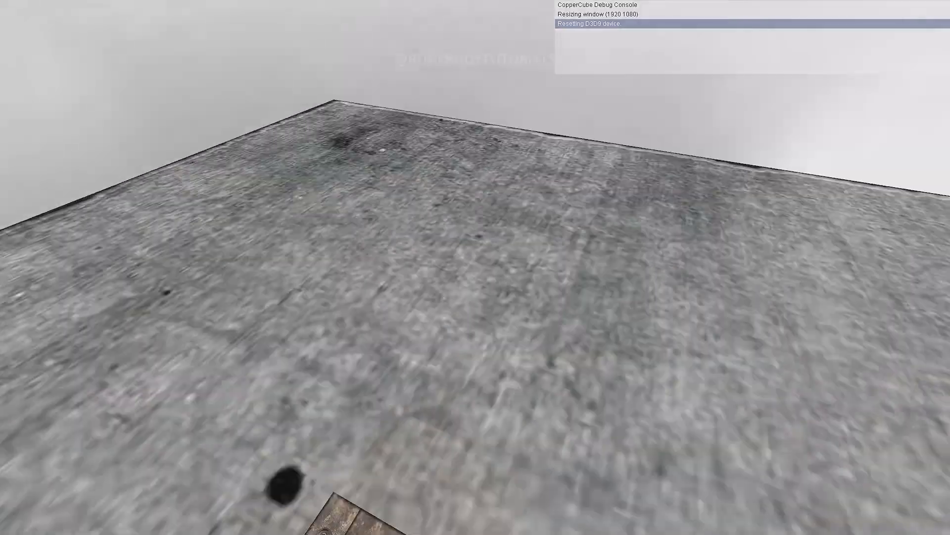
{"action": "key", "text": "w"}
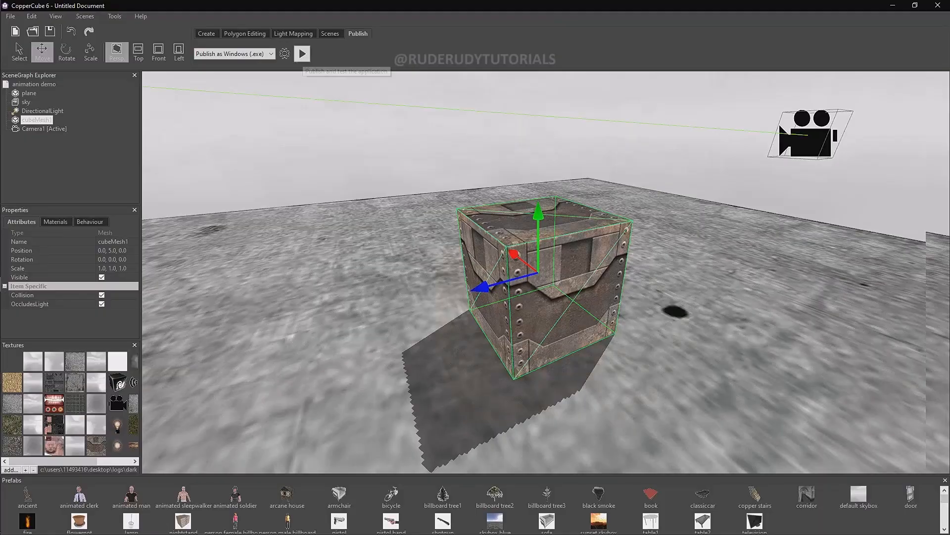
{"action": "left_click", "coordinate": [19, 39]}
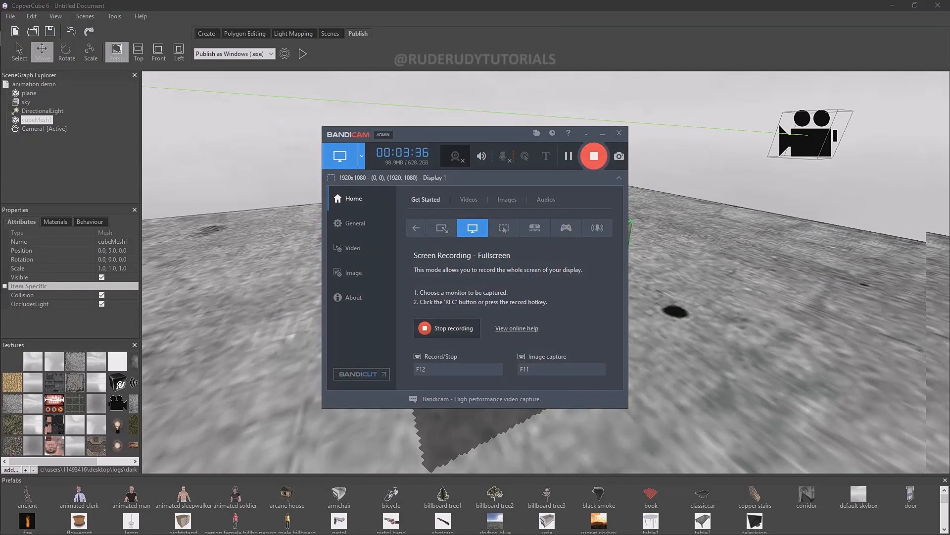
{"action": "left_click", "coordinate": [603, 134]}
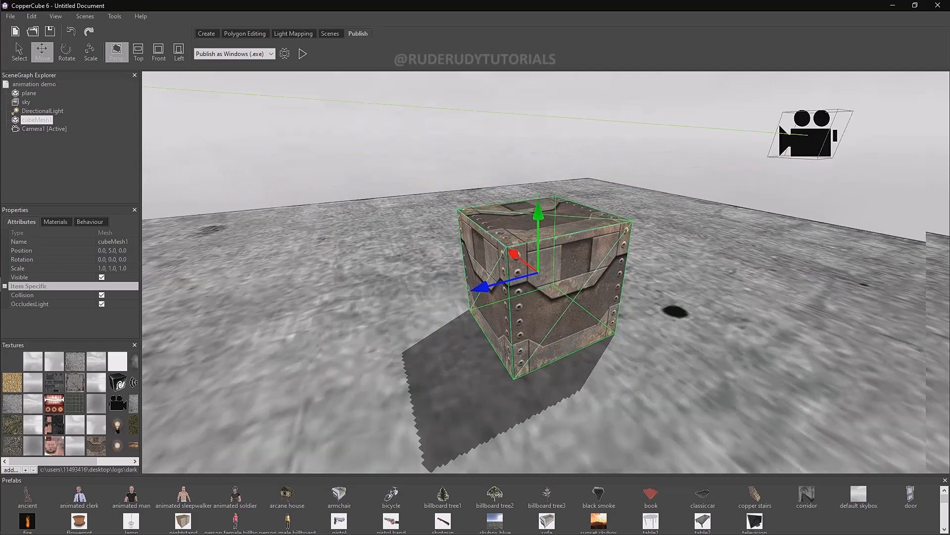
Step: Replace the cube's metal crate texture with the grey concrete texture
{"action": "left_click", "coordinate": [55, 222]}
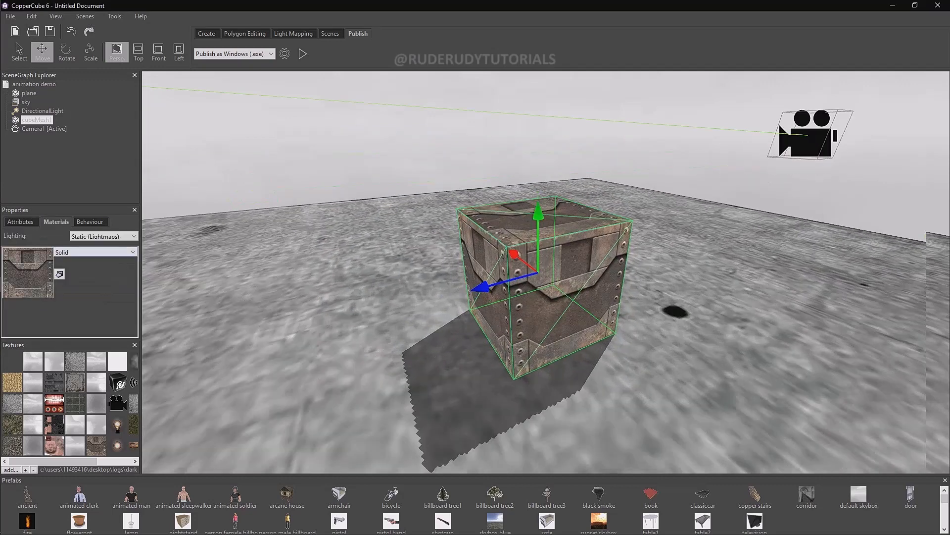
{"action": "left_click", "coordinate": [76, 361]}
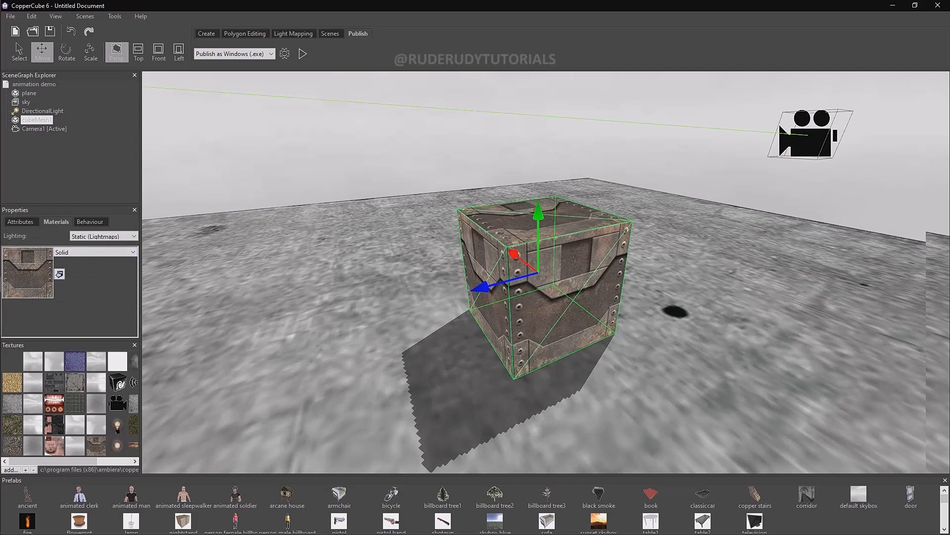
{"action": "left_click", "coordinate": [59, 273]}
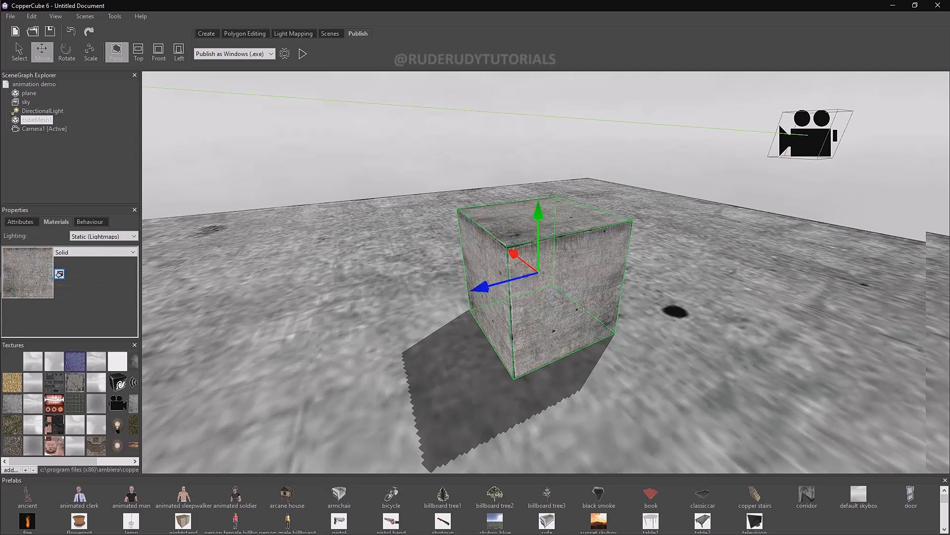
Step: Try the sand texture on the cube's material, and replace it with the rusty metal crate texture
{"action": "left_click", "coordinate": [12, 382]}
{"action": "left_click", "coordinate": [59, 274]}
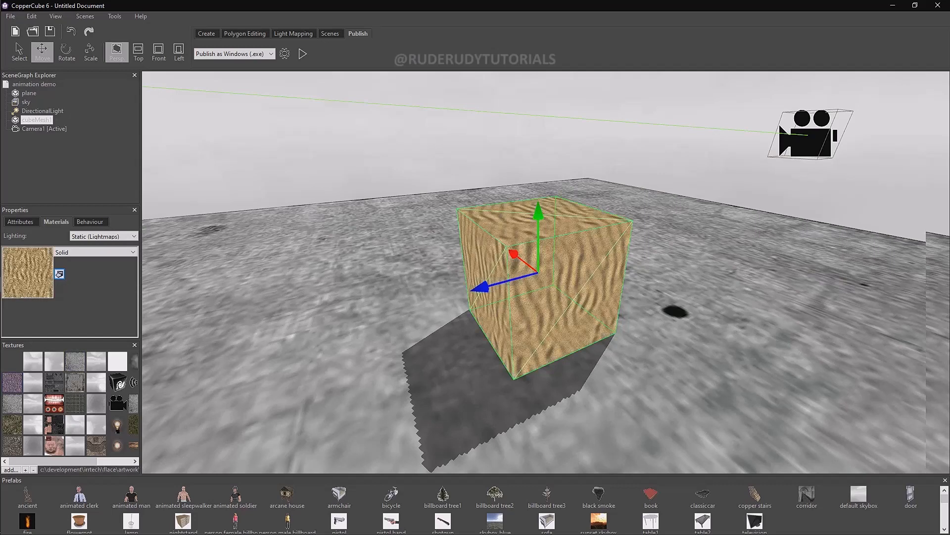
{"action": "left_click", "coordinate": [75, 382]}
{"action": "left_click", "coordinate": [59, 273]}
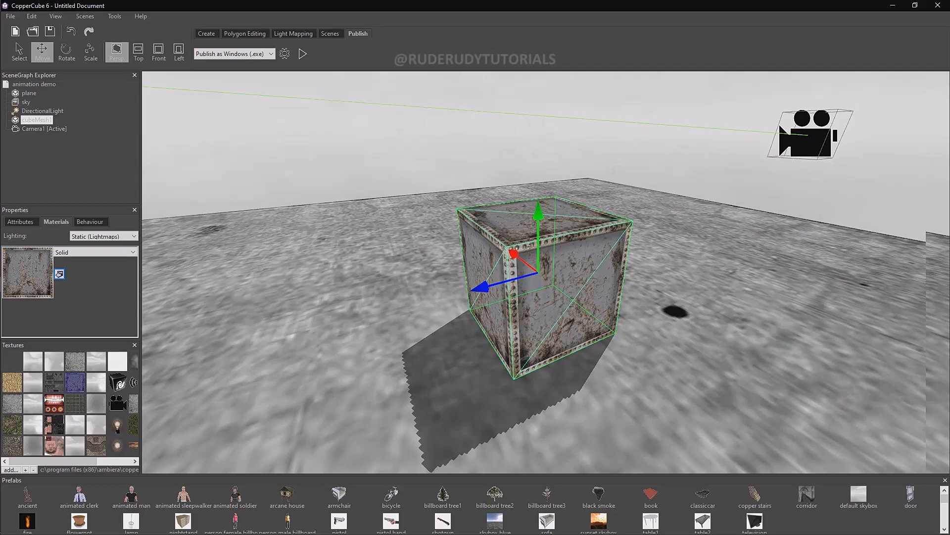
{"action": "scroll", "coordinate": [539, 272], "scroll_direction": "down", "scroll_amount": 5}
{"action": "scroll", "coordinate": [539, 272], "scroll_direction": "up", "scroll_amount": 5}
{"action": "middle_click_drag", "start_coordinate": [539, 272], "coordinate": [461, 294]}
{"action": "scroll", "coordinate": [476, 281], "scroll_direction": "up", "scroll_amount": 3}
{"action": "scroll", "coordinate": [466, 250], "scroll_direction": "down", "scroll_amount": 3}
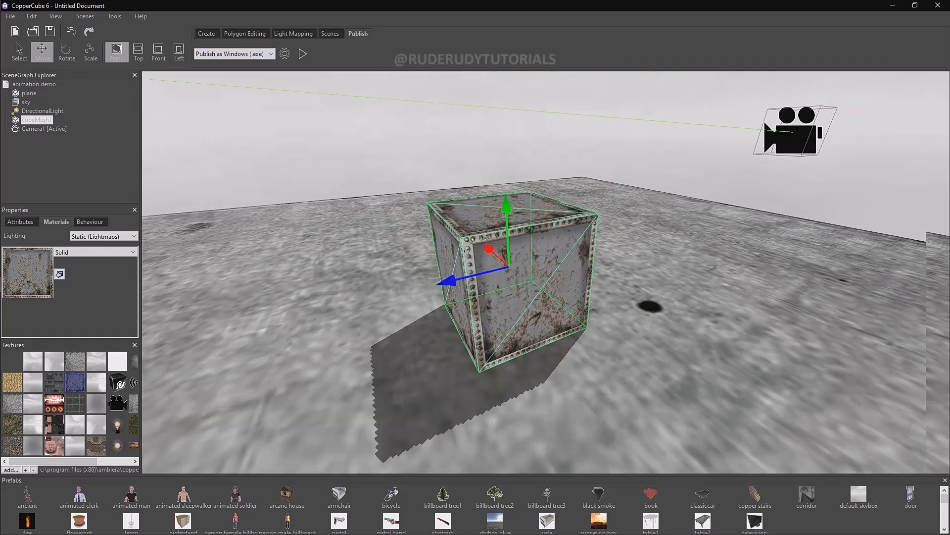
Step: Add a "When clicked on this do something" behaviour to the cube
{"action": "left_click", "coordinate": [90, 221]}
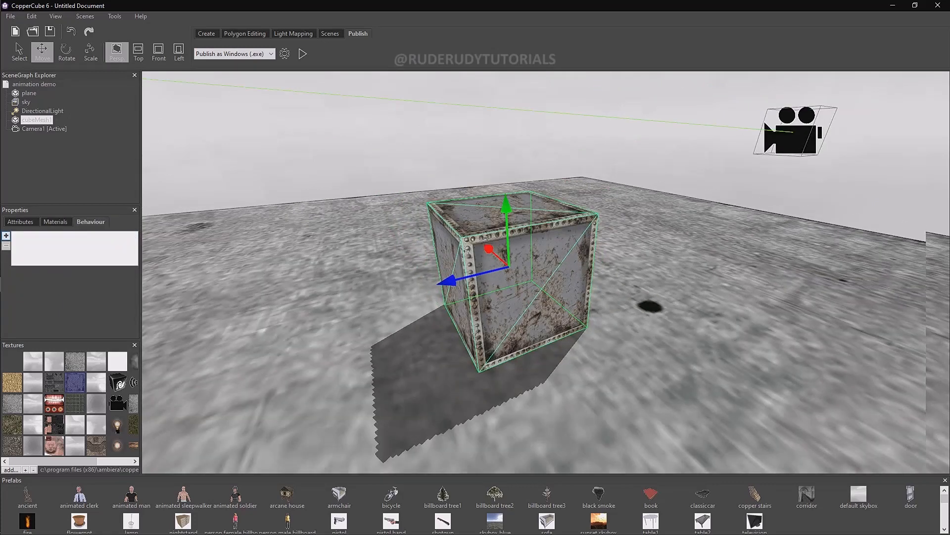
{"action": "left_click", "coordinate": [6, 236]}
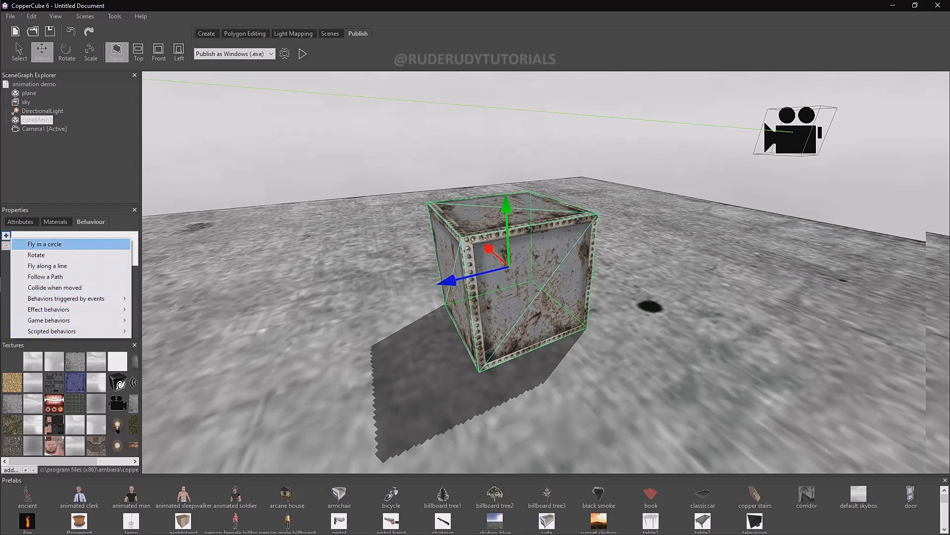
{"action": "mouse_move", "coordinate": [69, 298]}
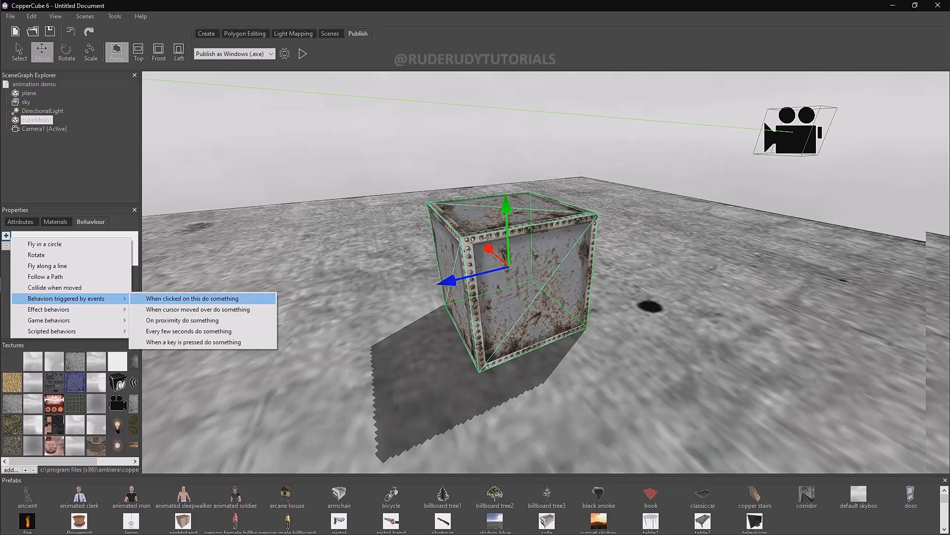
{"action": "left_click", "coordinate": [192, 298]}
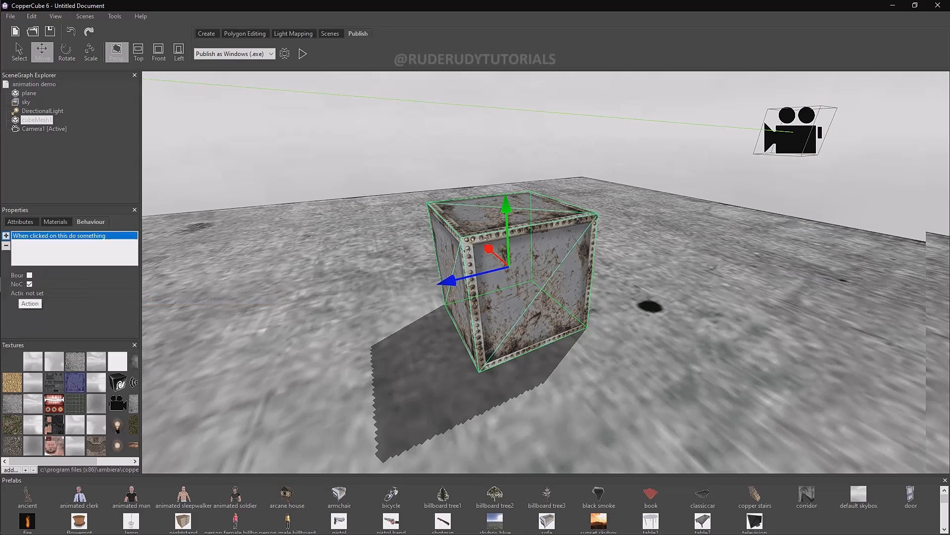
Step: Add a "Hide or unhide a scene node" action to the cube's click behaviour
{"action": "left_click", "coordinate": [20, 293]}
{"action": "left_click", "coordinate": [134, 293]}
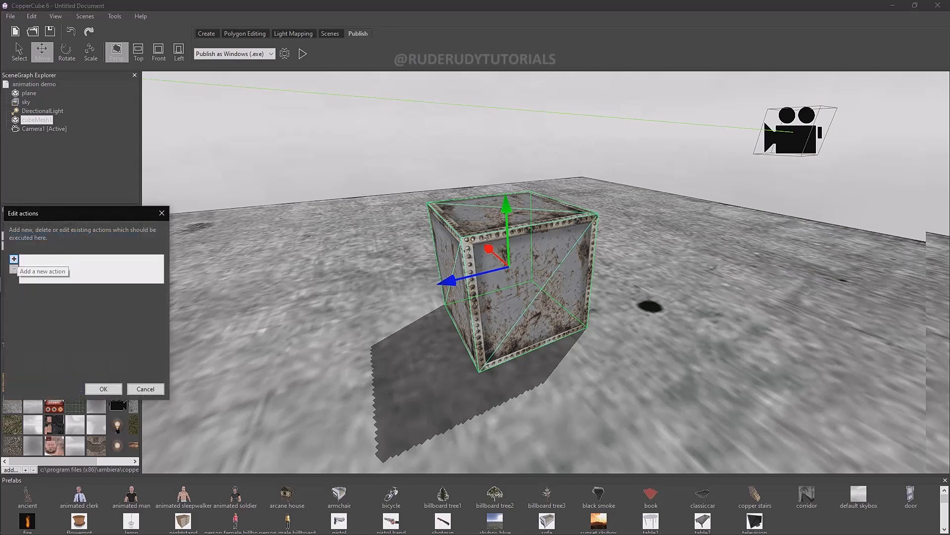
{"action": "left_click", "coordinate": [13, 258]}
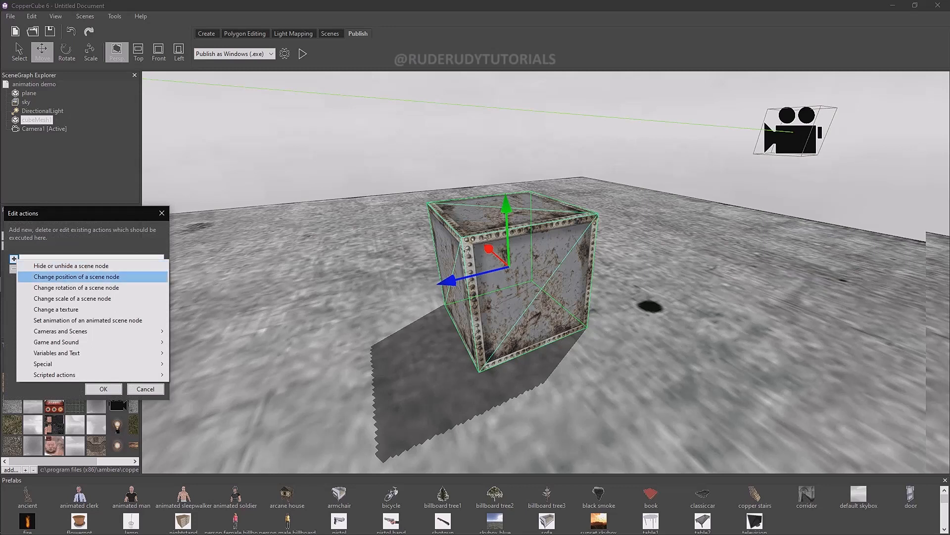
{"action": "left_click", "coordinate": [71, 265]}
Step: Set the action's visibility change type to Make Invisible with cubeMesh1 as the target node, and confirm the action
{"action": "left_click", "coordinate": [159, 298]}
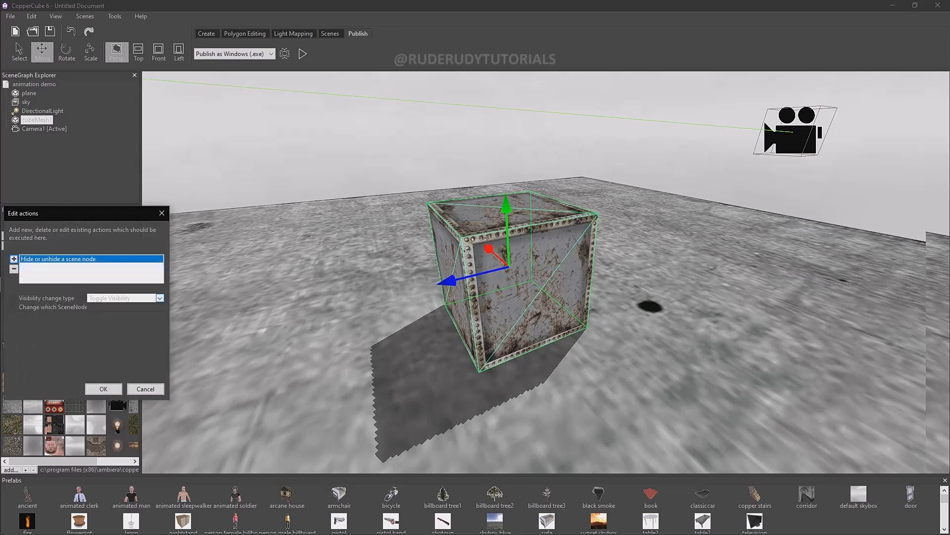
{"action": "left_click", "coordinate": [159, 298]}
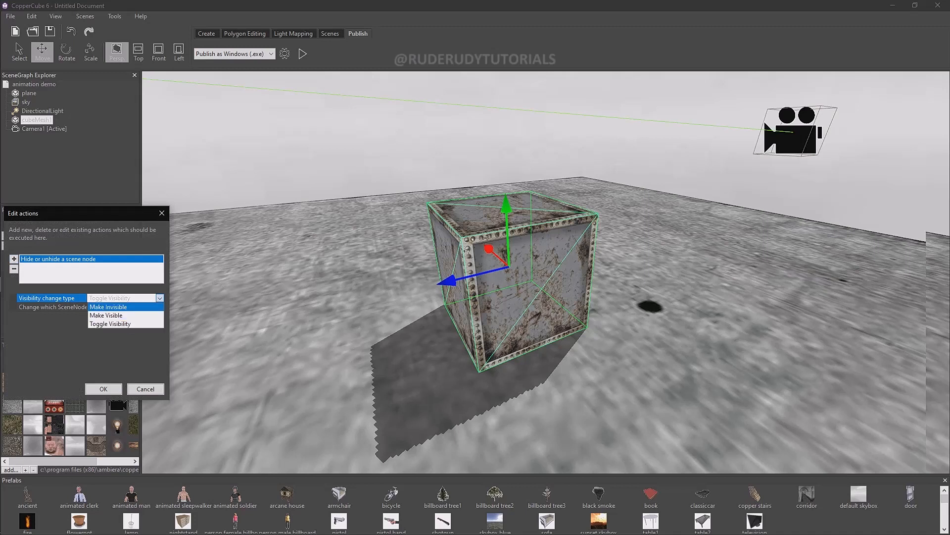
{"action": "left_click", "coordinate": [110, 306]}
{"action": "double_click", "coordinate": [111, 306]}
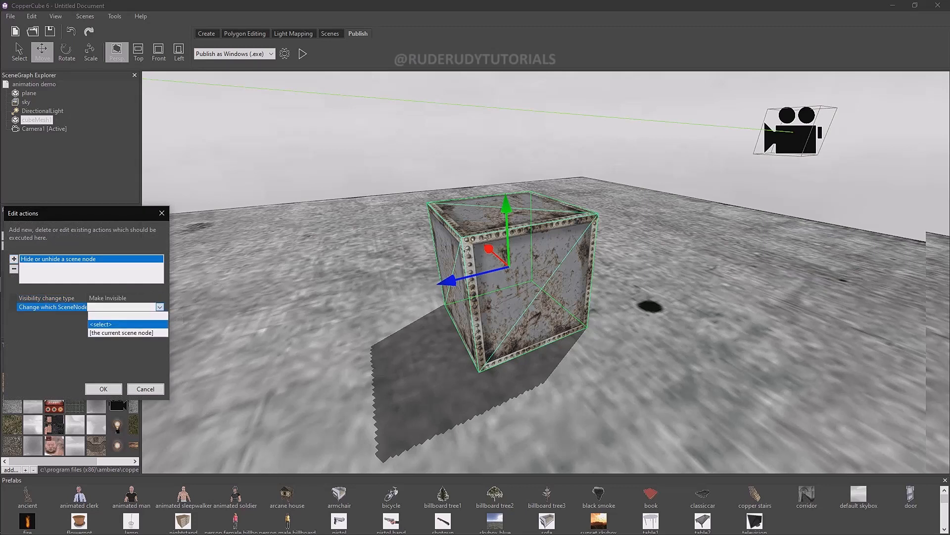
{"action": "left_click", "coordinate": [110, 324]}
{"action": "left_click", "coordinate": [83, 305]}
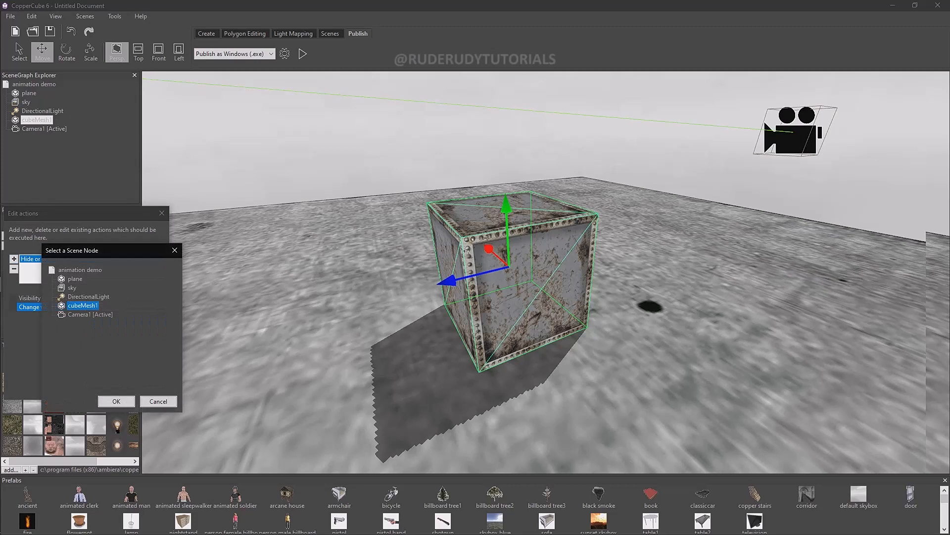
{"action": "left_click", "coordinate": [117, 401]}
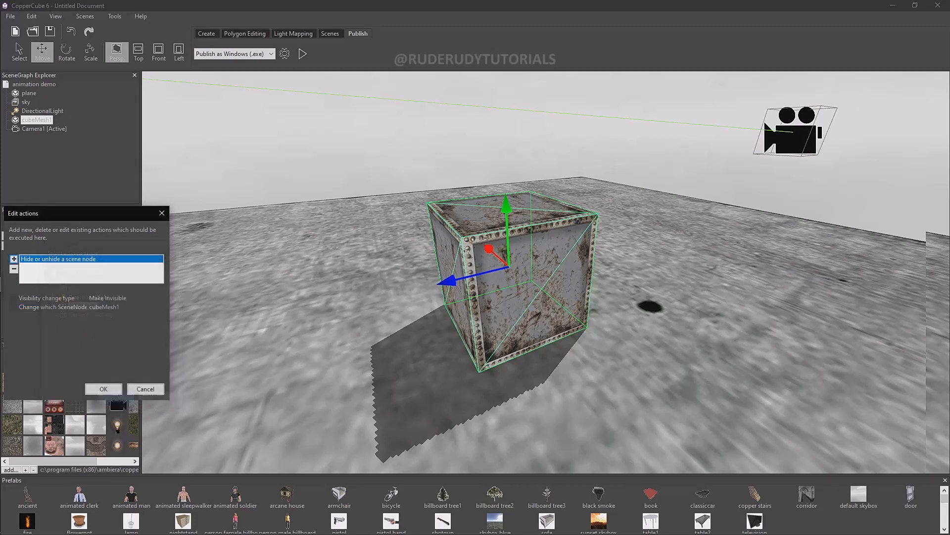
{"action": "left_click", "coordinate": [103, 389]}
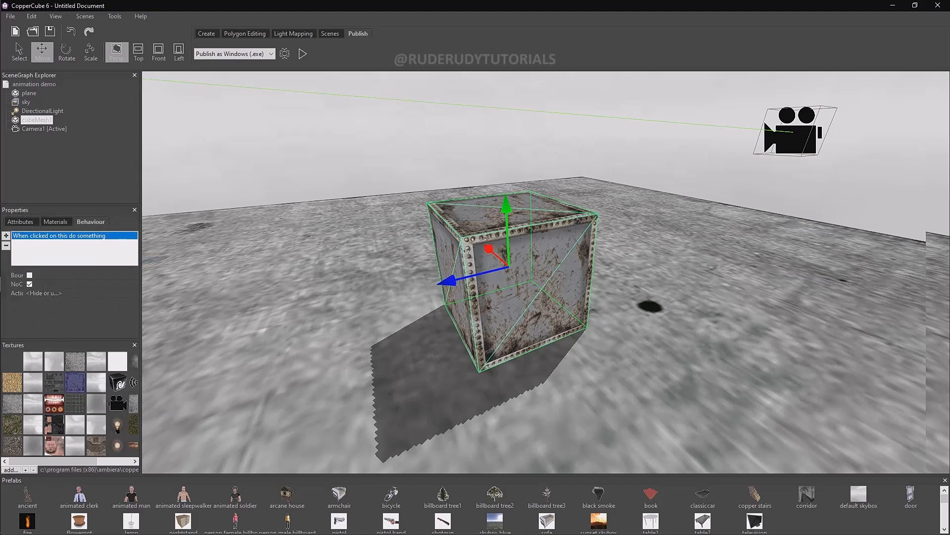
Step: Test the .exe by walking the camera up to the cube, clicking it and moving around the plane
{"action": "left_click", "coordinate": [302, 54]}
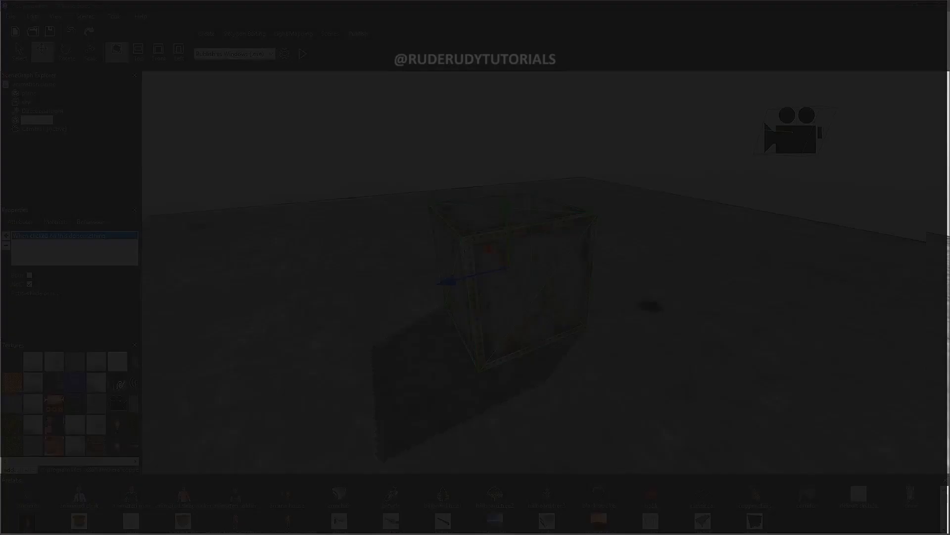
{"action": "key", "text": "w"}
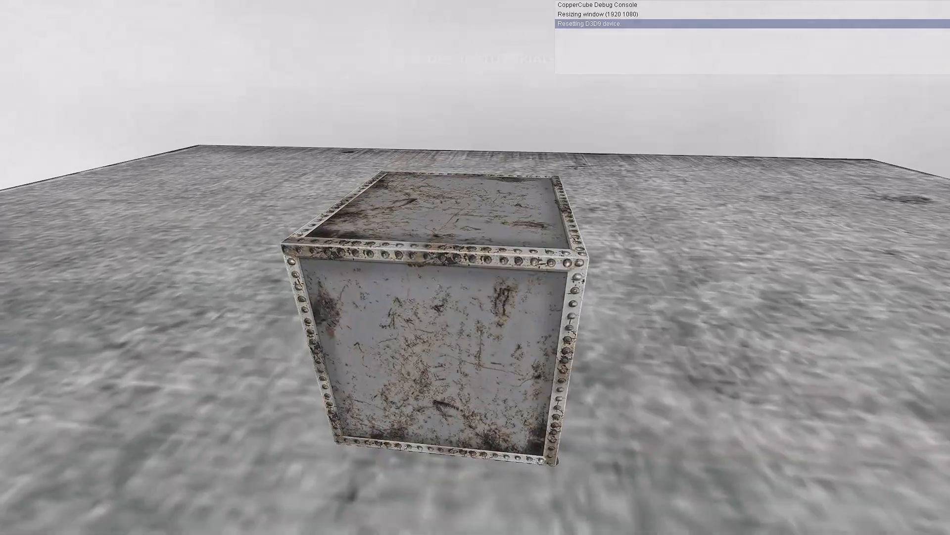
{"action": "left_click", "coordinate": [475, 267]}
{"action": "key", "text": "s"}
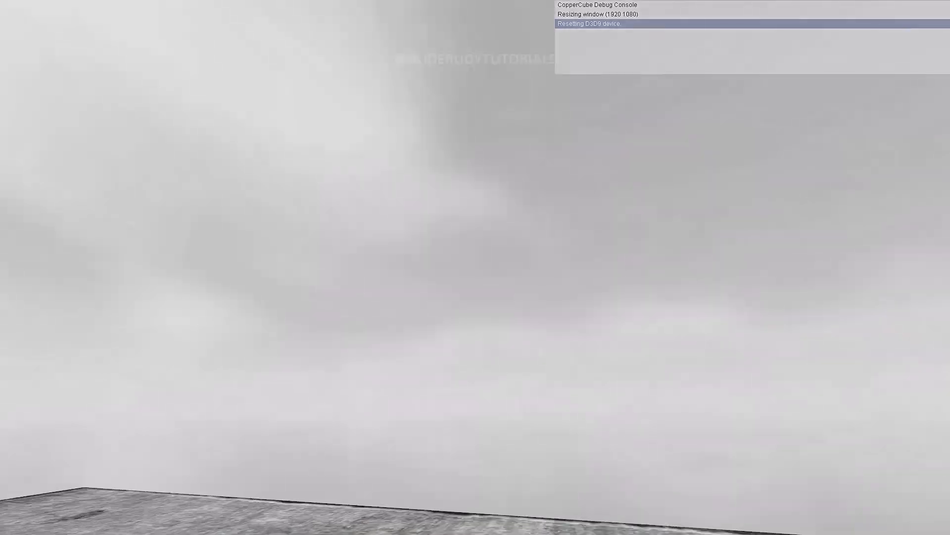
{"action": "key", "text": "w"}
{"action": "key", "text": "w"}
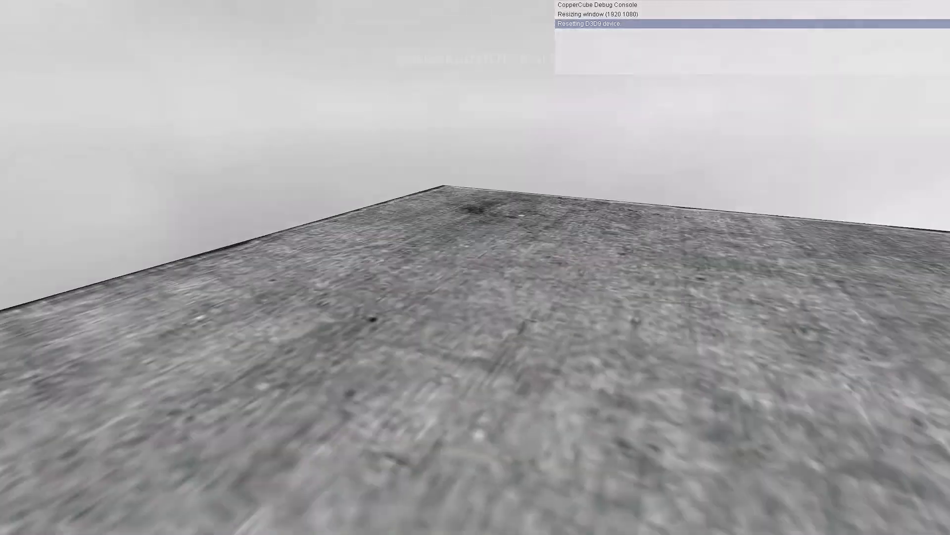
{"action": "key", "text": "Escape"}
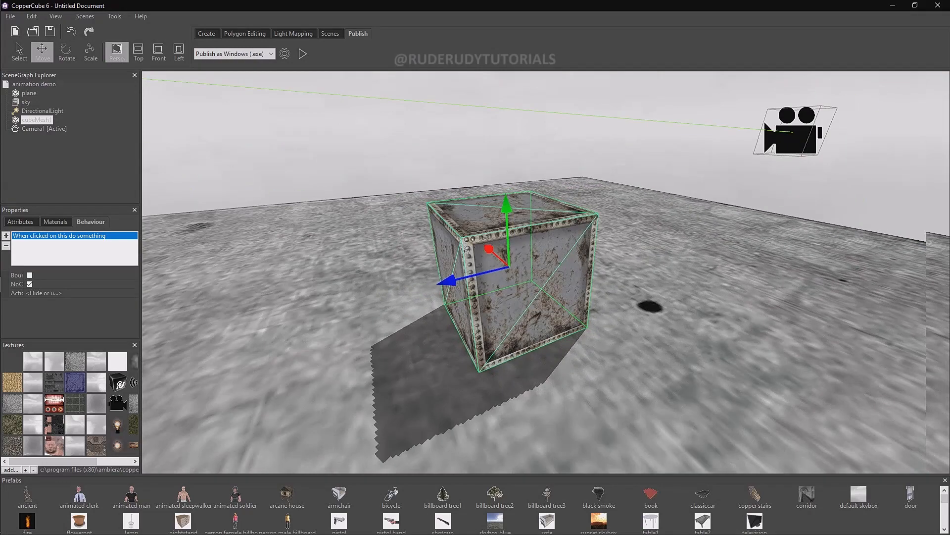
Step: Run the .exe twice more, clicking the cube from the starting position and walking the camera backwards
{"action": "left_click", "coordinate": [303, 54]}
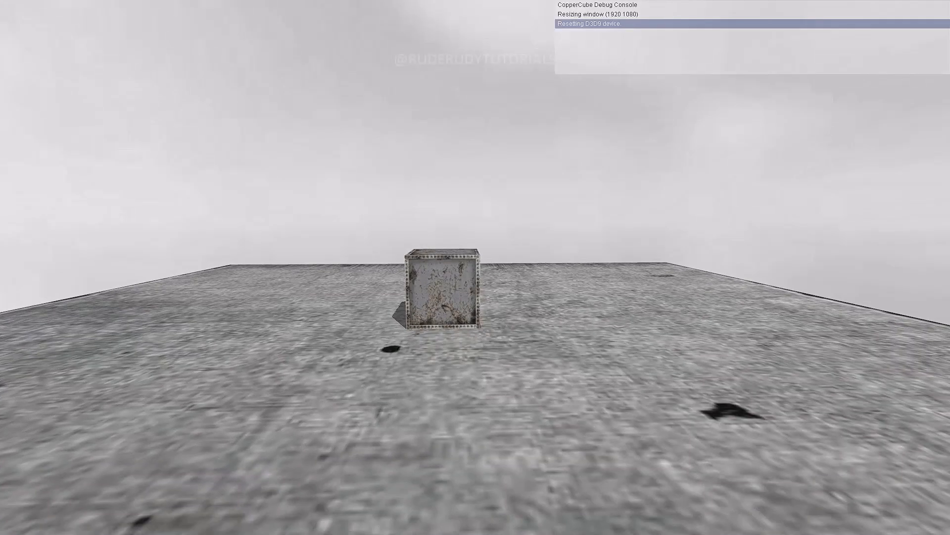
{"action": "left_click", "coordinate": [475, 267]}
{"action": "key", "text": "Escape"}
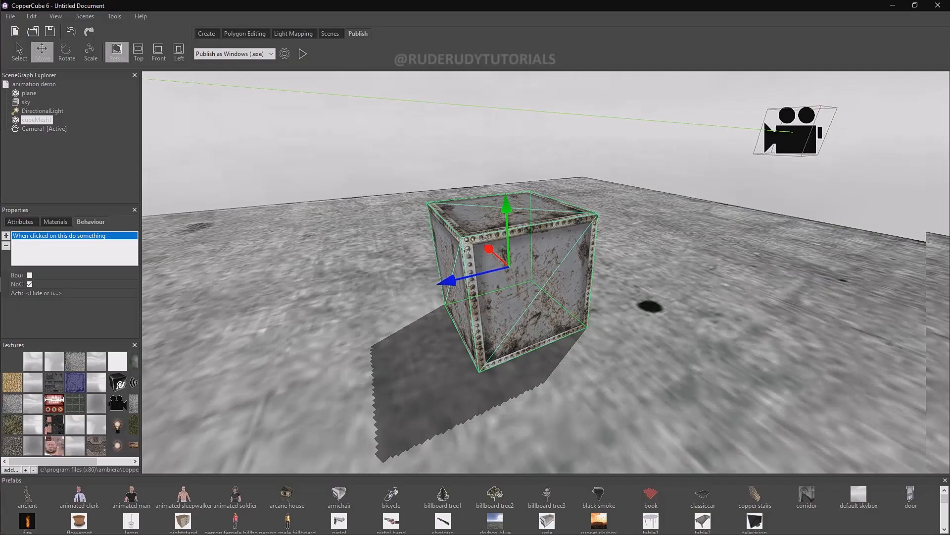
{"action": "left_click", "coordinate": [302, 53]}
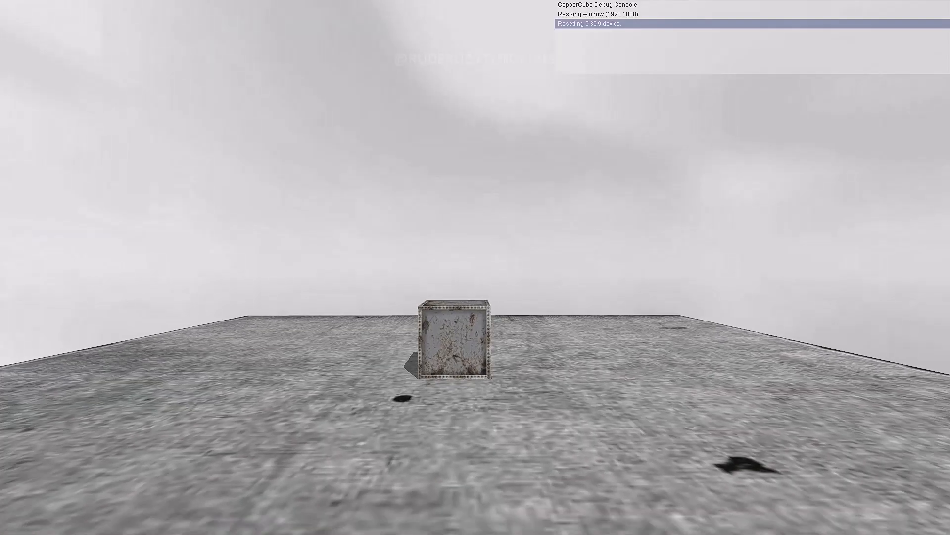
{"action": "key", "text": "s"}
{"action": "key", "text": "Escape"}
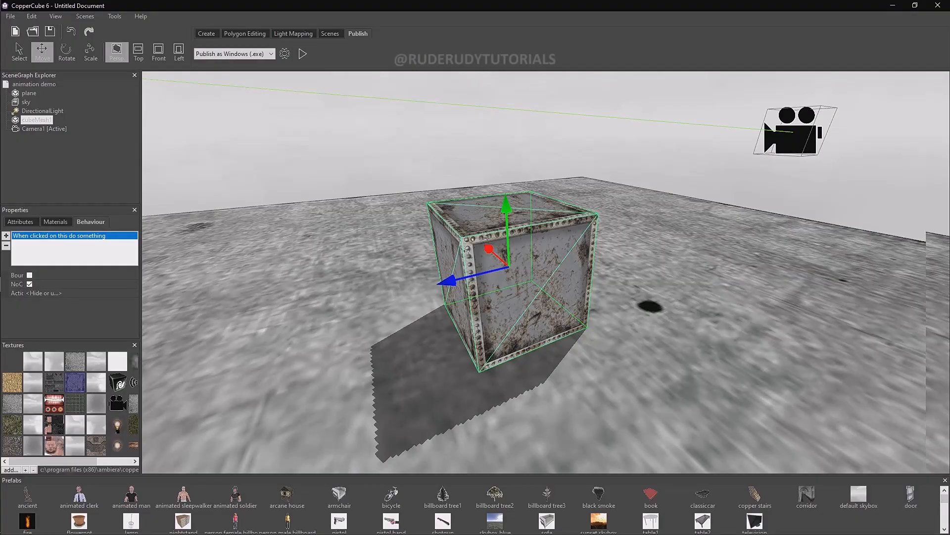
Step: Reposition the cube and the floor plane along the blue axis so the cube sits near the plane's edge
{"action": "scroll", "coordinate": [471, 277], "scroll_direction": "down", "scroll_amount": 7}
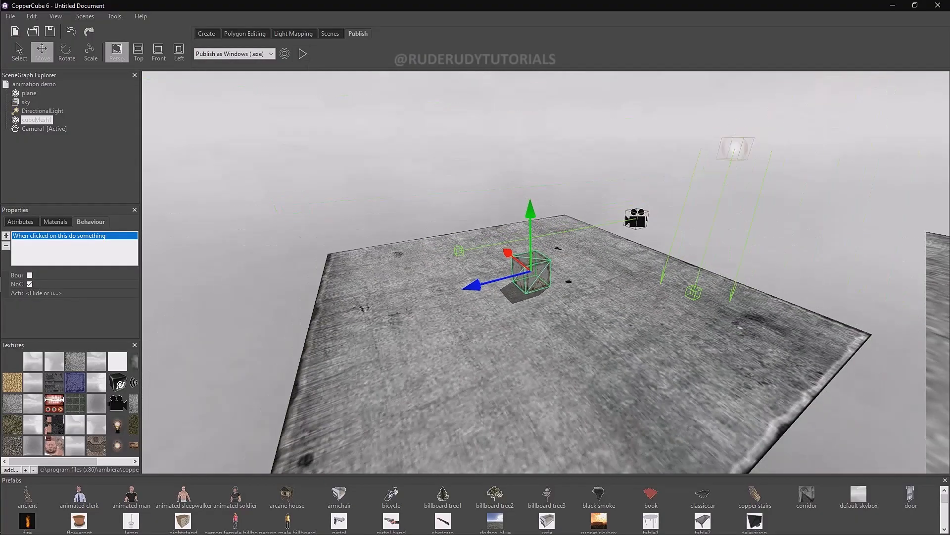
{"action": "left_click_drag", "start_coordinate": [478, 284], "coordinate": [584, 269]}
{"action": "left_click", "coordinate": [468, 317]}
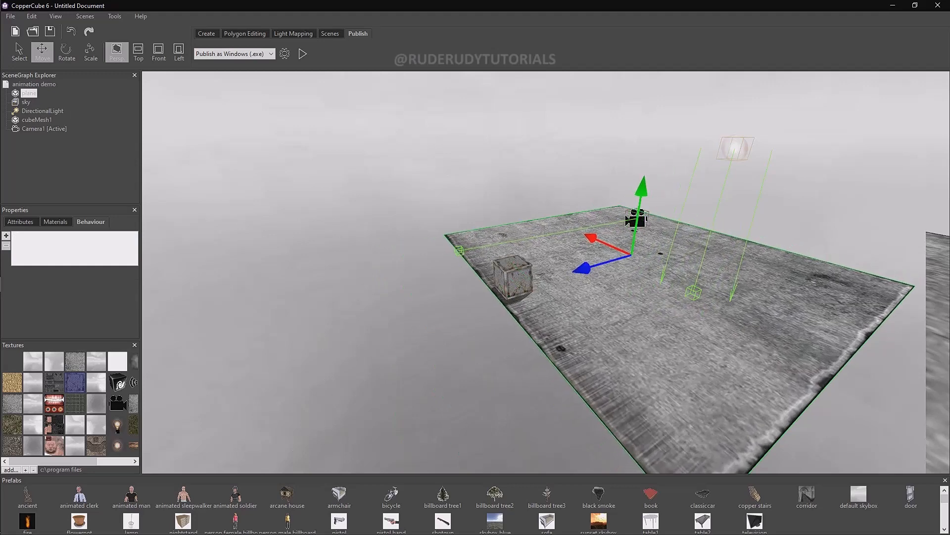
Step: Test the .exe with the new layout by walking the camera forwards and backwards on the plane
{"action": "left_click", "coordinate": [302, 54]}
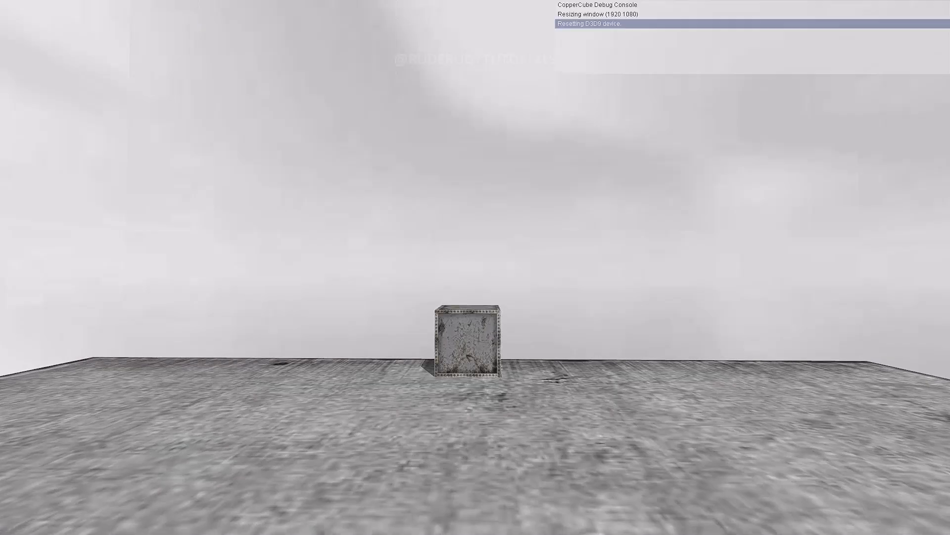
{"action": "key", "text": "w"}
{"action": "key", "text": "s"}
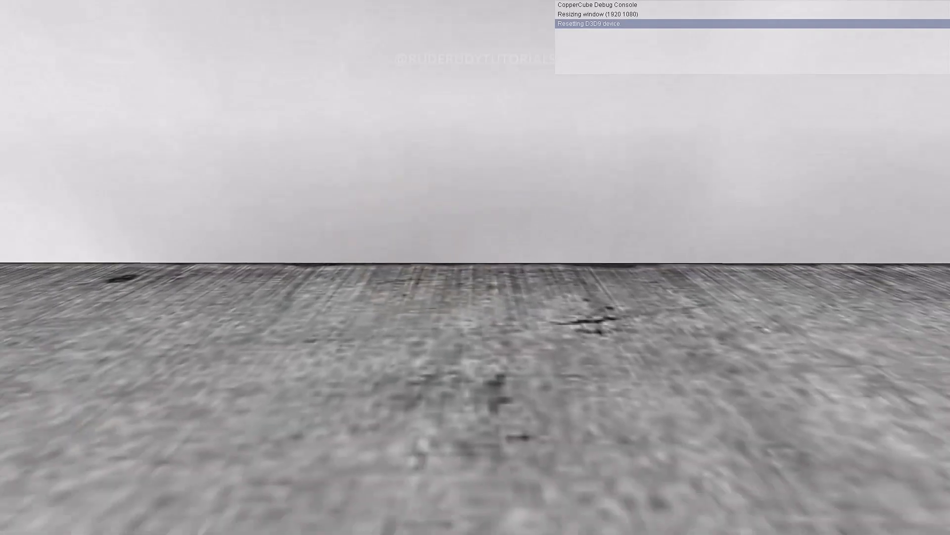
{"action": "key", "text": "Escape"}
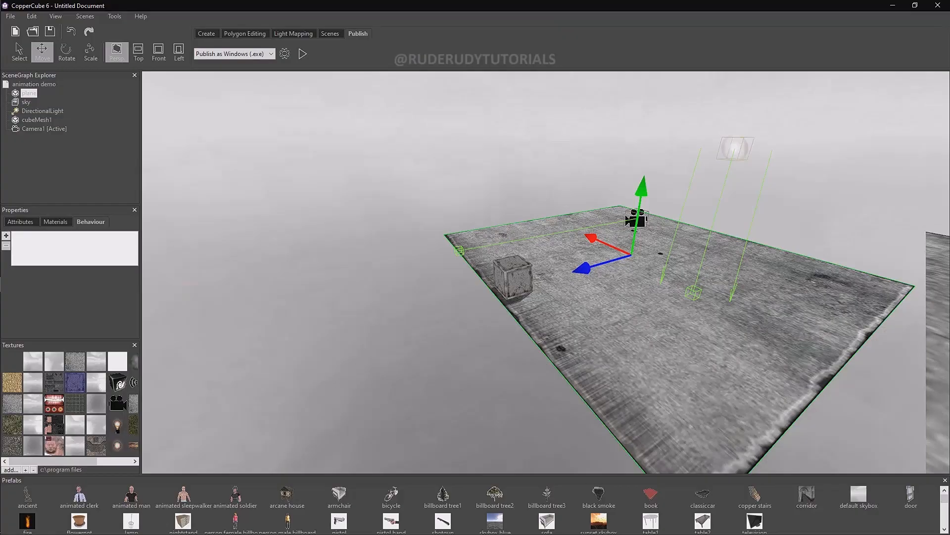
Step: Run the .exe again, walk the camera around the plane and click the cube from a distance
{"action": "left_click", "coordinate": [302, 54]}
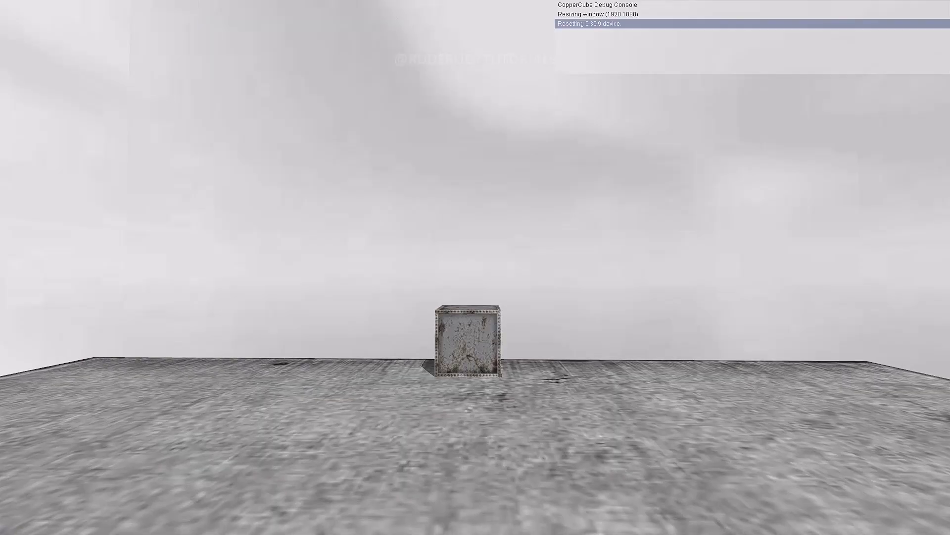
{"action": "key", "text": "s"}
{"action": "key", "text": "w"}
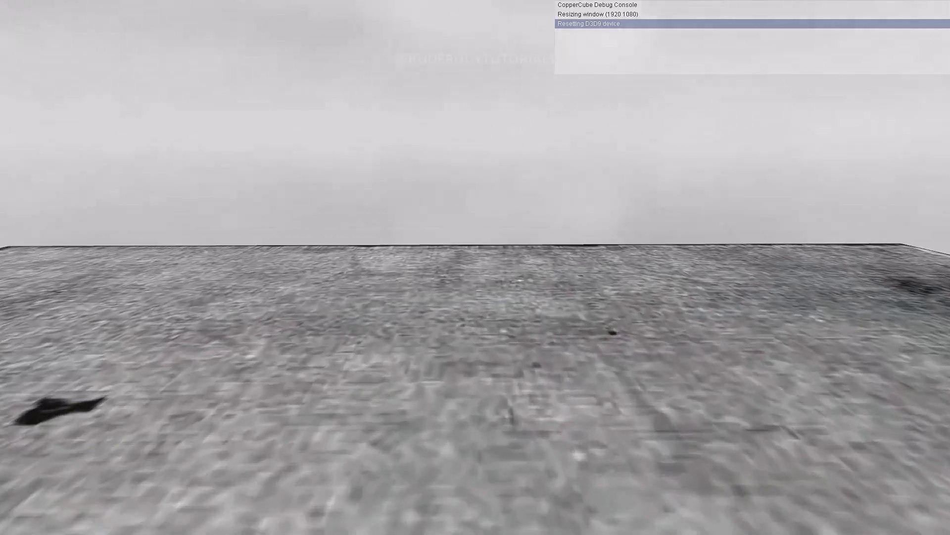
{"action": "key", "text": "w"}
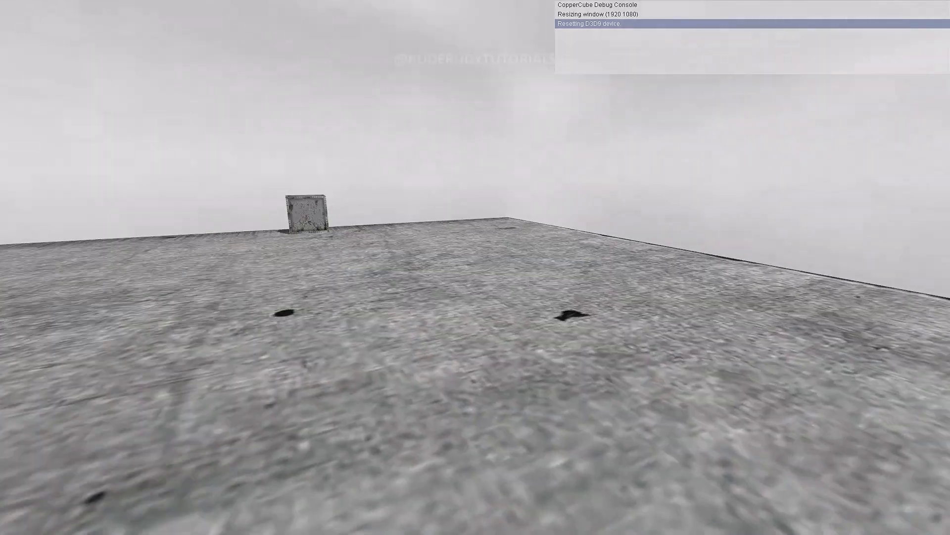
{"action": "left_click", "coordinate": [475, 267]}
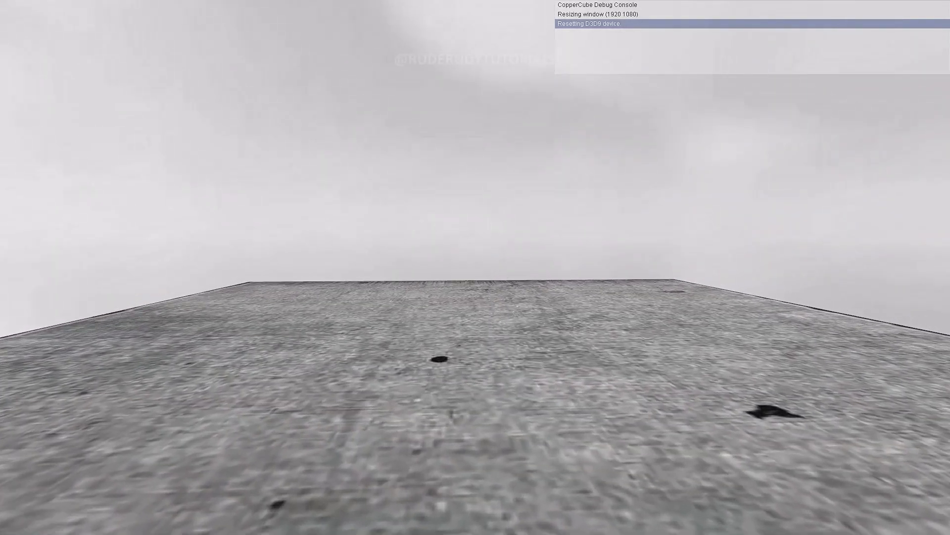
{"action": "key", "text": "w"}
{"action": "key", "text": "Escape"}
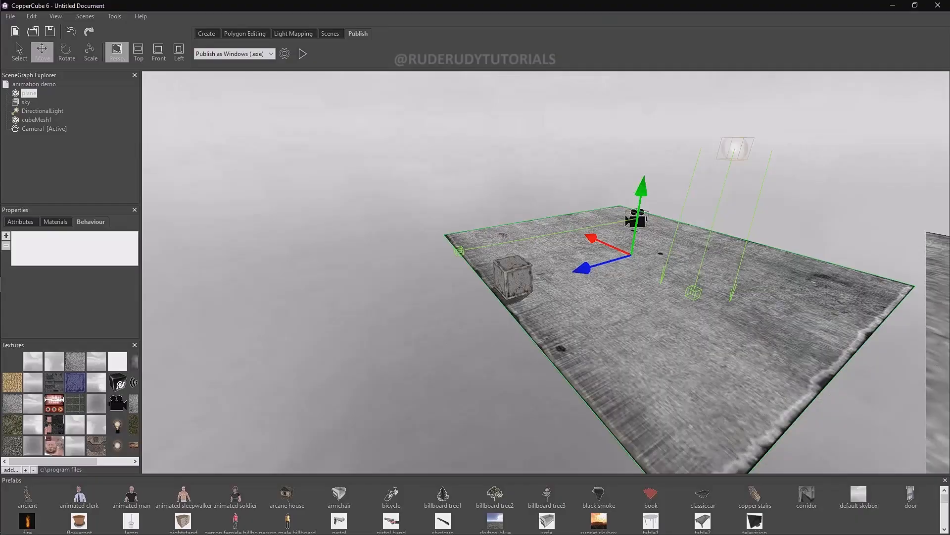
Step: Select Camera1 and examine its placement and line of sight relative to the cube from the side and from behind
{"action": "left_click", "coordinate": [44, 129]}
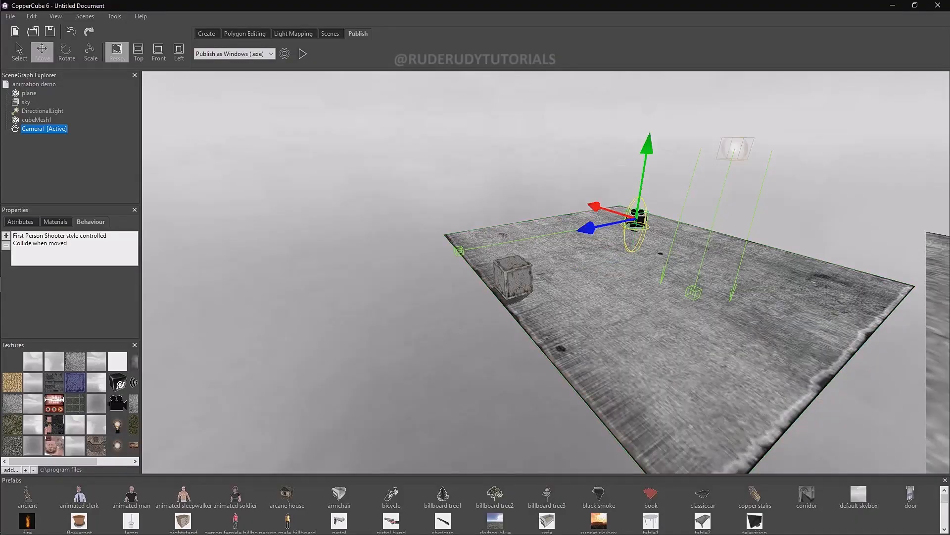
{"action": "scroll", "coordinate": [534, 272], "scroll_direction": "up", "scroll_amount": 6}
{"action": "right_click_drag", "start_coordinate": [535, 272], "coordinate": [530, 193]}
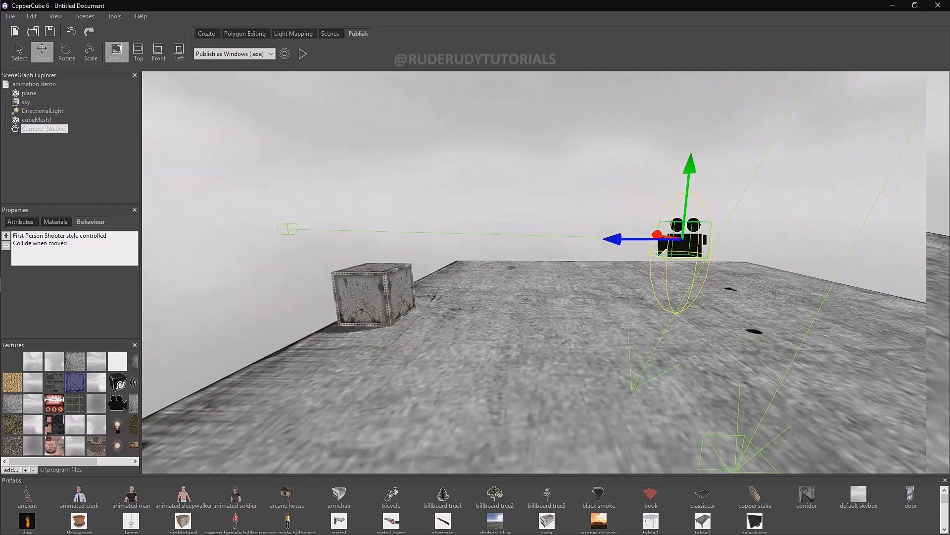
{"action": "middle_click_drag", "start_coordinate": [530, 193], "coordinate": [569, 197]}
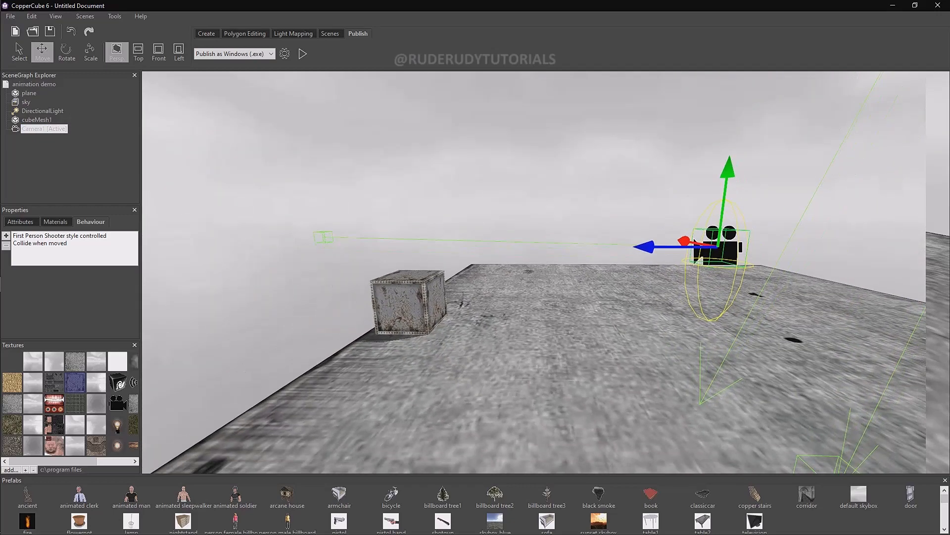
{"action": "scroll", "coordinate": [535, 272], "scroll_direction": "down", "scroll_amount": 6}
{"action": "scroll", "coordinate": [534, 272], "scroll_direction": "up", "scroll_amount": 4}
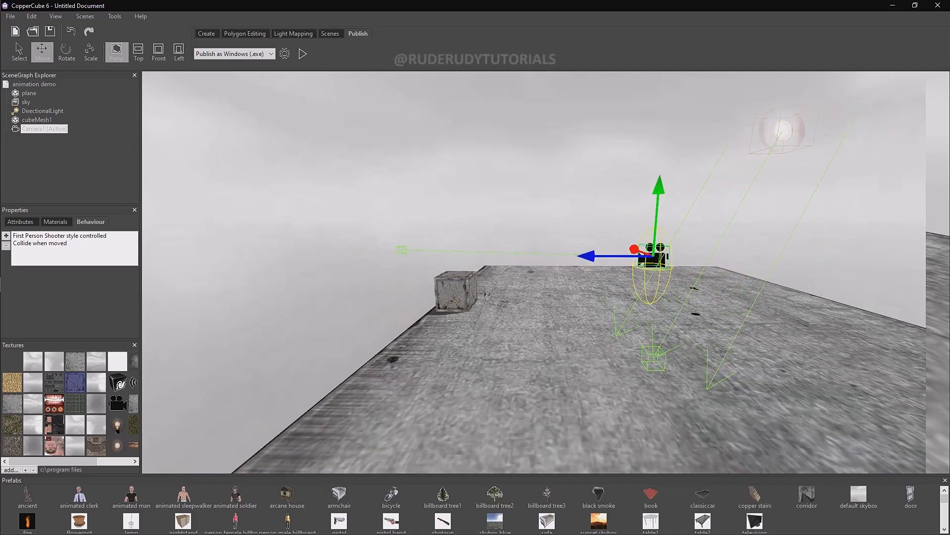
{"action": "scroll", "coordinate": [535, 272], "scroll_direction": "down", "scroll_amount": 3}
{"action": "scroll", "coordinate": [534, 273], "scroll_direction": "up", "scroll_amount": 4}
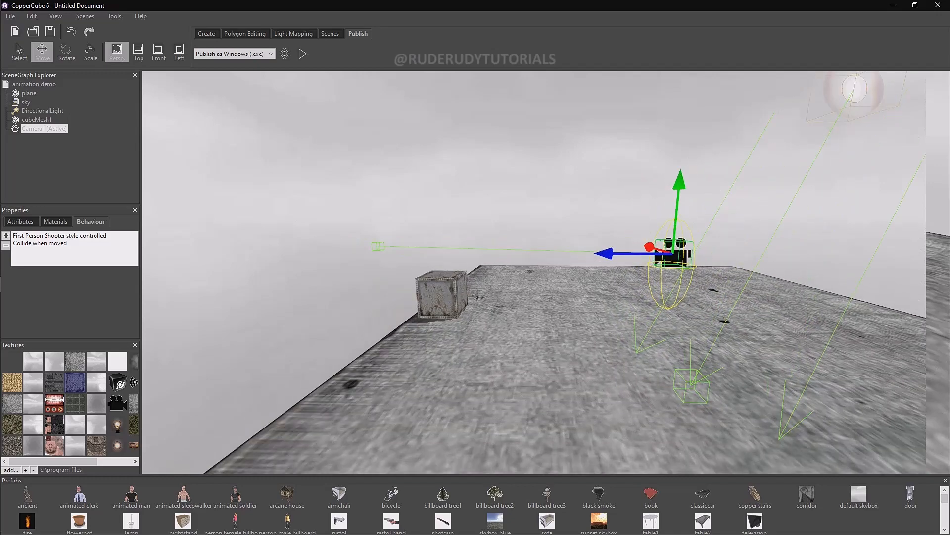
{"action": "left_click", "coordinate": [44, 129]}
{"action": "scroll", "coordinate": [534, 272], "scroll_direction": "up", "scroll_amount": 4}
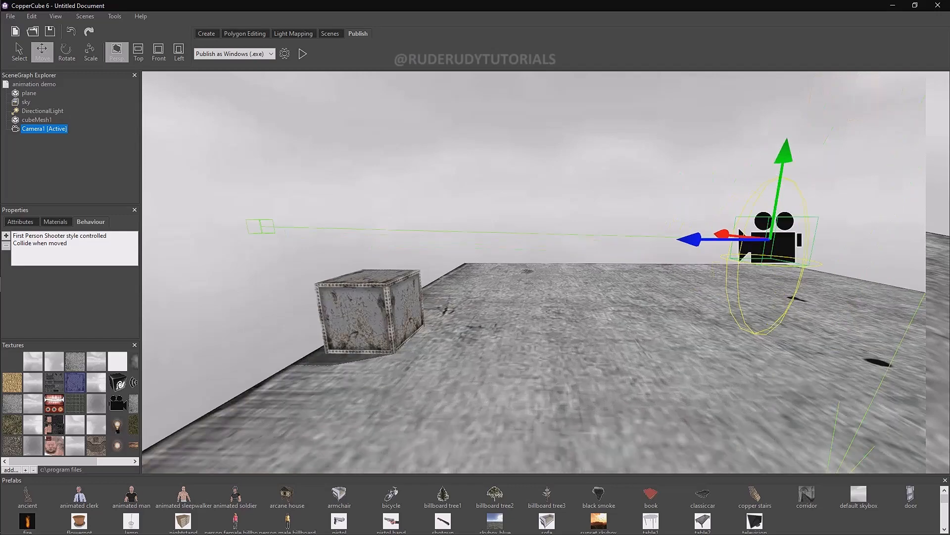
{"action": "middle_click_drag", "start_coordinate": [644, 247], "coordinate": [421, 297]}
{"action": "left_click_drag", "start_coordinate": [420, 297], "coordinate": [693, 297]}
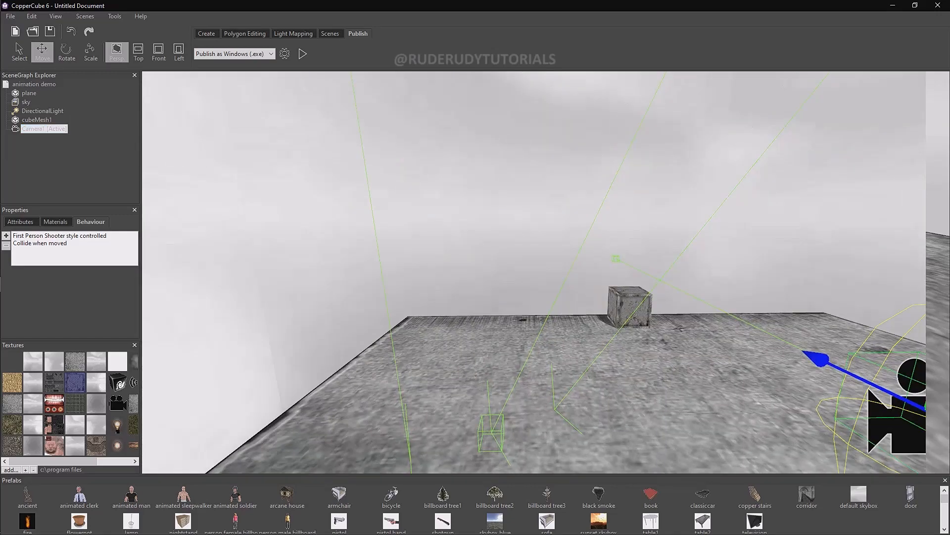
{"action": "middle_click_drag", "start_coordinate": [693, 297], "coordinate": [525, 332]}
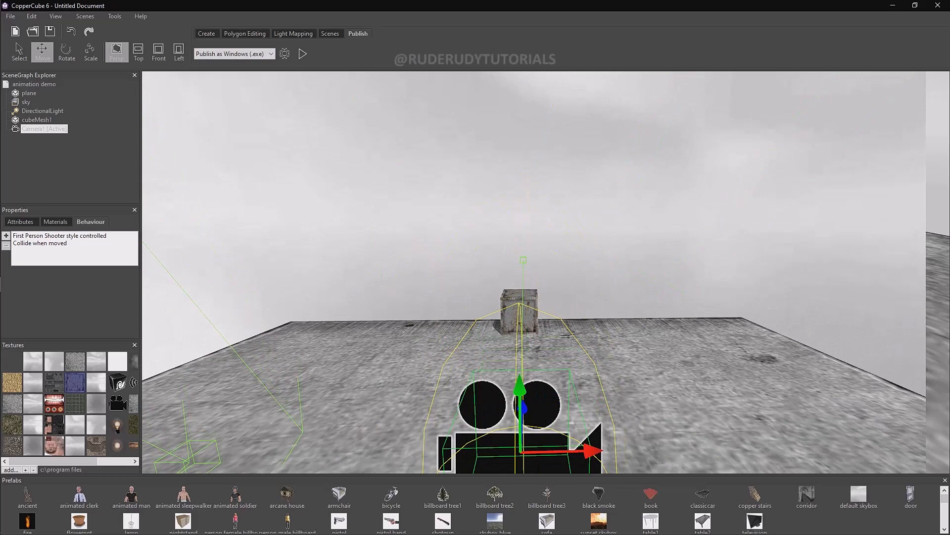
Step: Create a plane with a width of 5 and a length of 5, keeping 4 tiles
{"action": "left_click", "coordinate": [206, 34]}
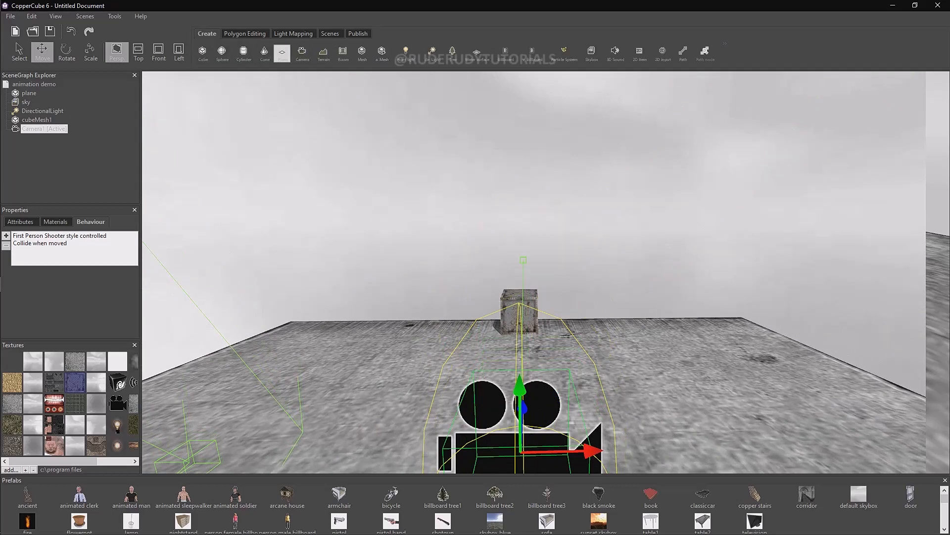
{"action": "left_click", "coordinate": [283, 52]}
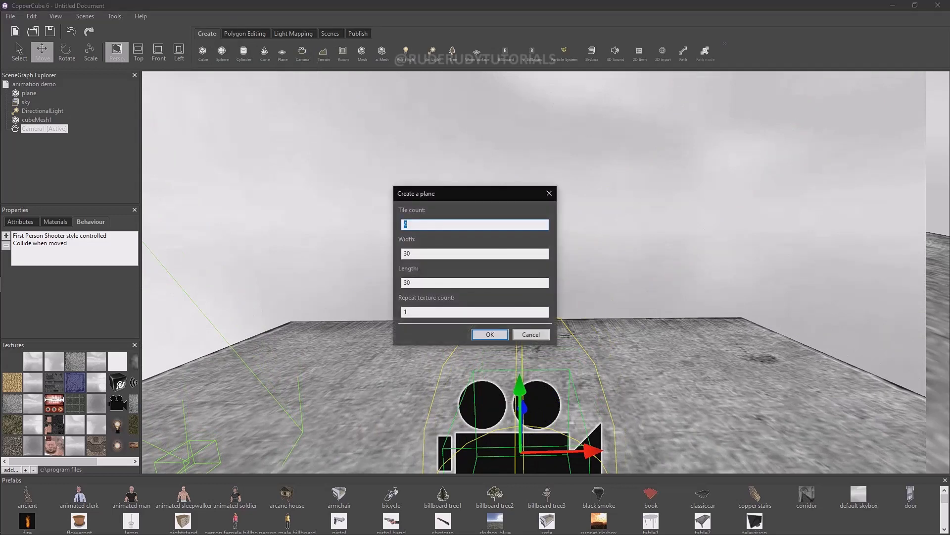
{"action": "key", "text": "Tab"}
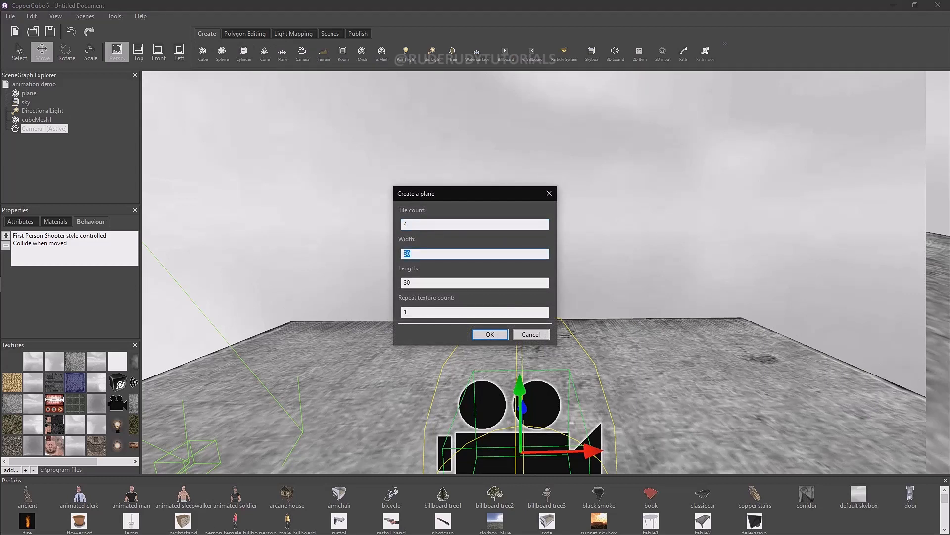
{"action": "type", "text": "5"}
{"action": "key", "text": "Tab"}
{"action": "type", "text": "5"}
{"action": "key", "text": "Return"}
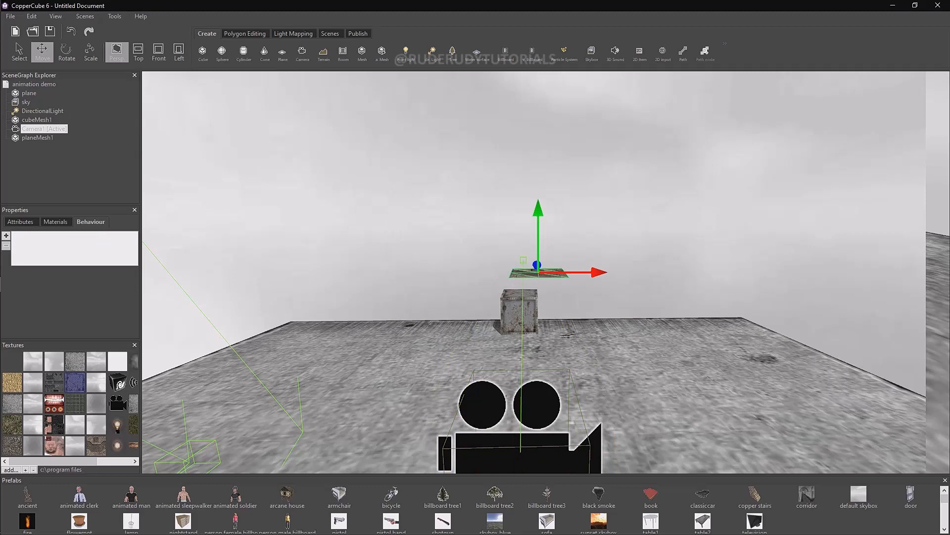
Step: Move the new small plane close in front of the camera, between the camera and the cube
{"action": "middle_click_drag", "start_coordinate": [520, 223], "coordinate": [446, 297]}
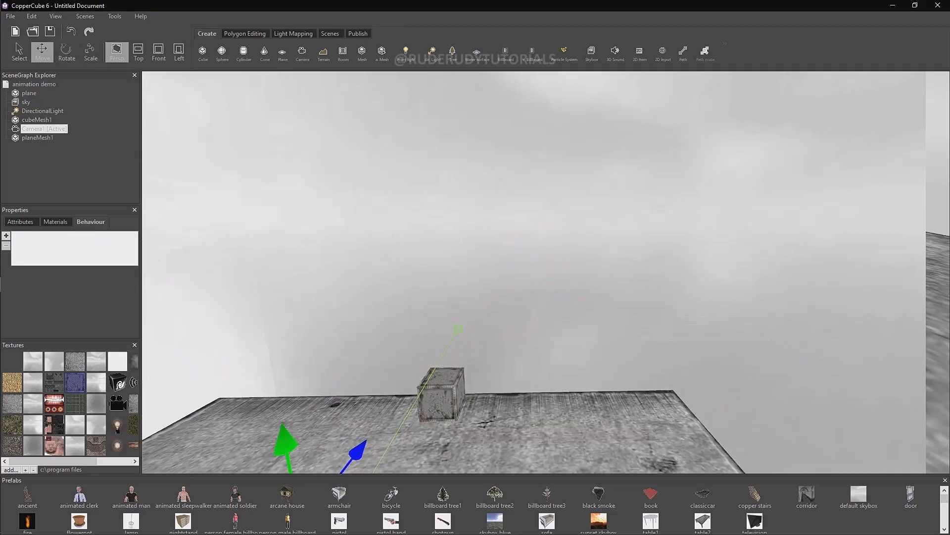
{"action": "right_click_drag", "start_coordinate": [534, 272], "coordinate": [406, 396]}
{"action": "scroll", "coordinate": [534, 272], "scroll_direction": "up", "scroll_amount": 5}
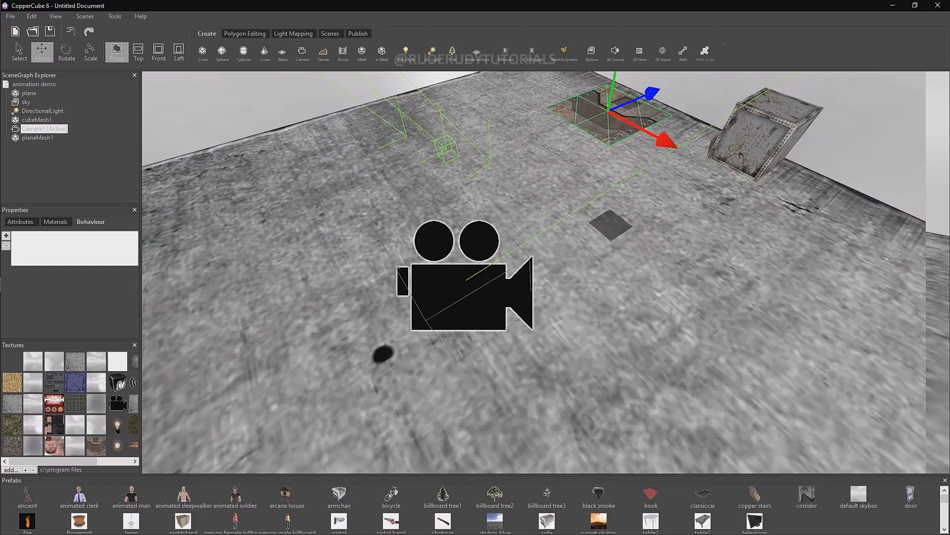
{"action": "middle_click_drag", "start_coordinate": [533, 273], "coordinate": [457, 344]}
{"action": "left_click_drag", "start_coordinate": [504, 142], "coordinate": [515, 247]}
{"action": "left_click_drag", "start_coordinate": [545, 317], "coordinate": [534, 303]}
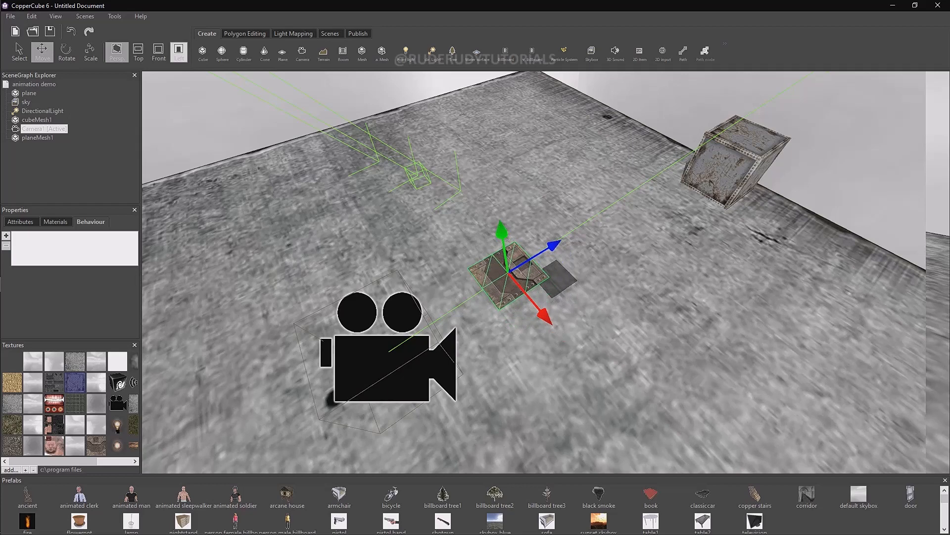
Step: Rotate the small plane upright to face the camera and set its rotation to exactly -90.0, 0.0, 0.0
{"action": "left_click", "coordinate": [67, 51]}
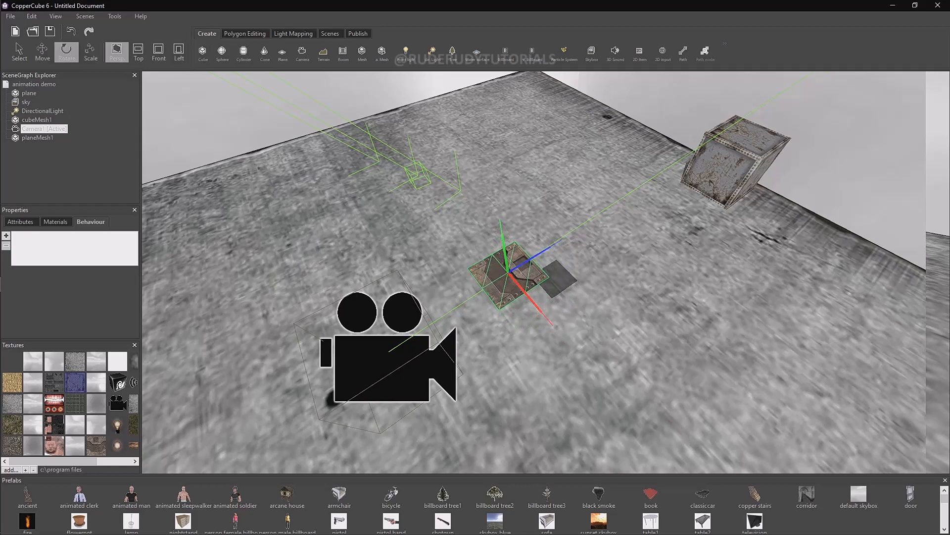
{"action": "left_click_drag", "start_coordinate": [539, 310], "coordinate": [561, 291]}
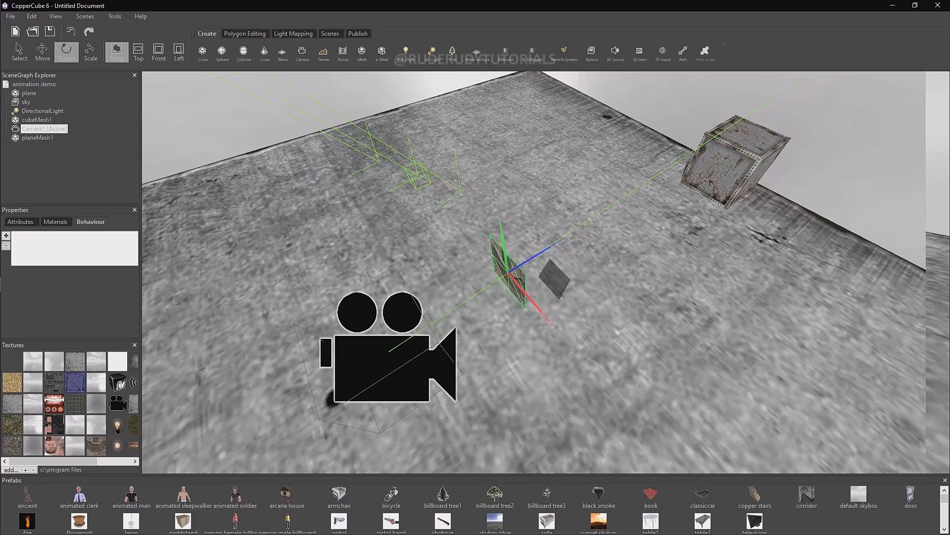
{"action": "left_click", "coordinate": [21, 222]}
{"action": "left_click", "coordinate": [118, 259]}
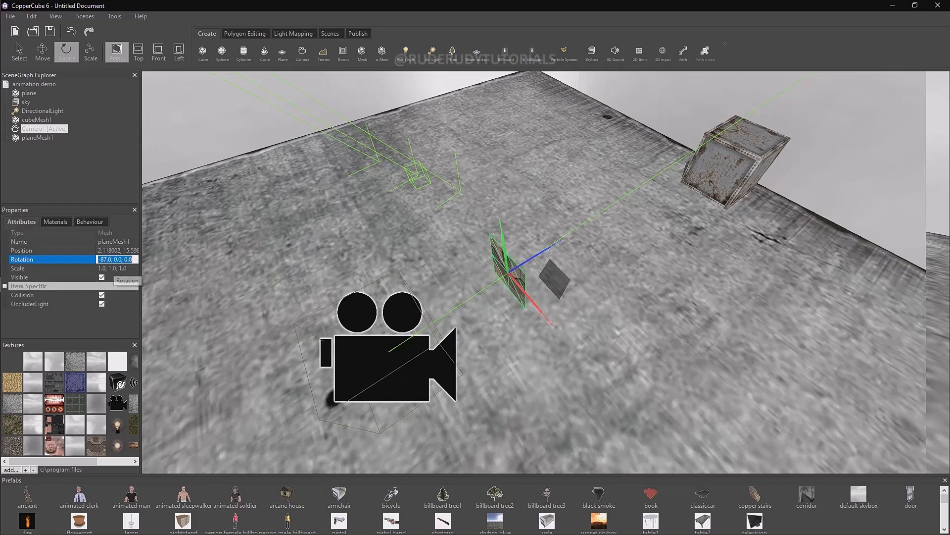
{"action": "left_click", "coordinate": [105, 259]}
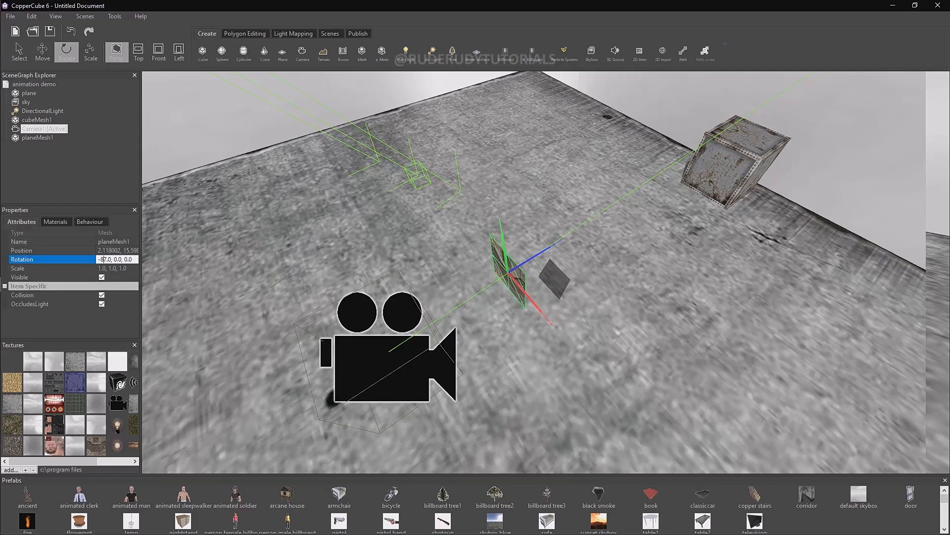
{"action": "left_click_drag", "start_coordinate": [104, 260], "coordinate": [101, 259]}
{"action": "type", "text": "90"}
{"action": "key", "text": "Return"}
{"action": "middle_click_drag", "start_coordinate": [534, 273], "coordinate": [510, 252]}
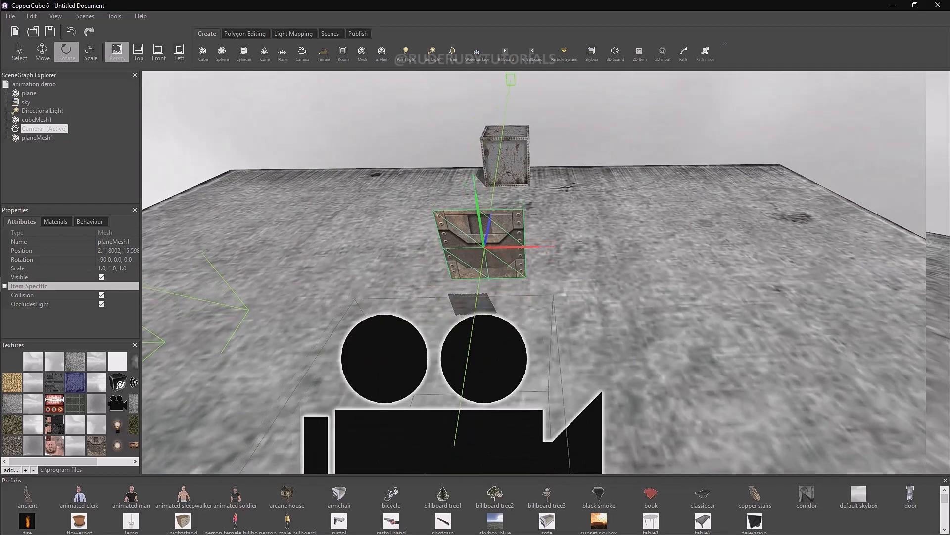
Step: Make planeMesh1 a child of Camera1 and rename it View Blocker
{"action": "left_click", "coordinate": [38, 138]}
{"action": "left_click_drag", "start_coordinate": [37, 138], "coordinate": [45, 129]}
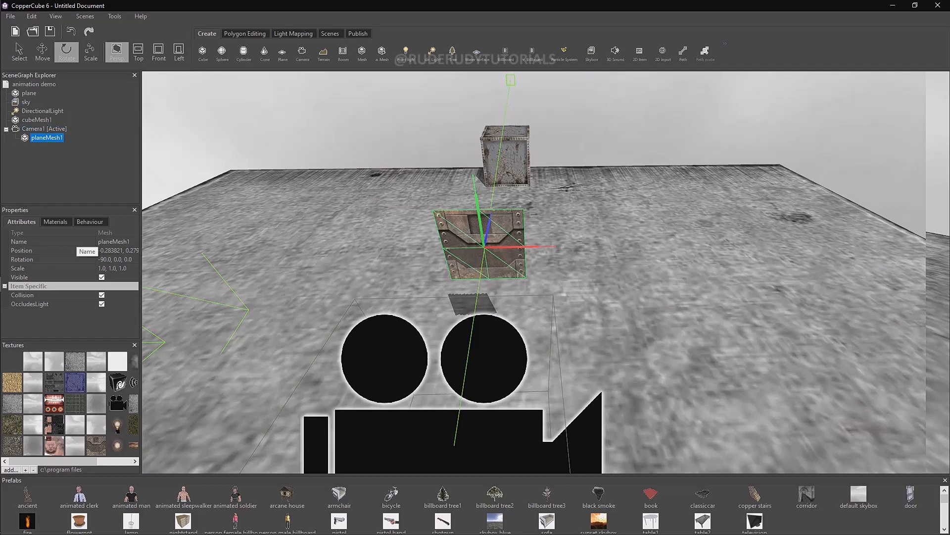
{"action": "left_click", "coordinate": [77, 241]}
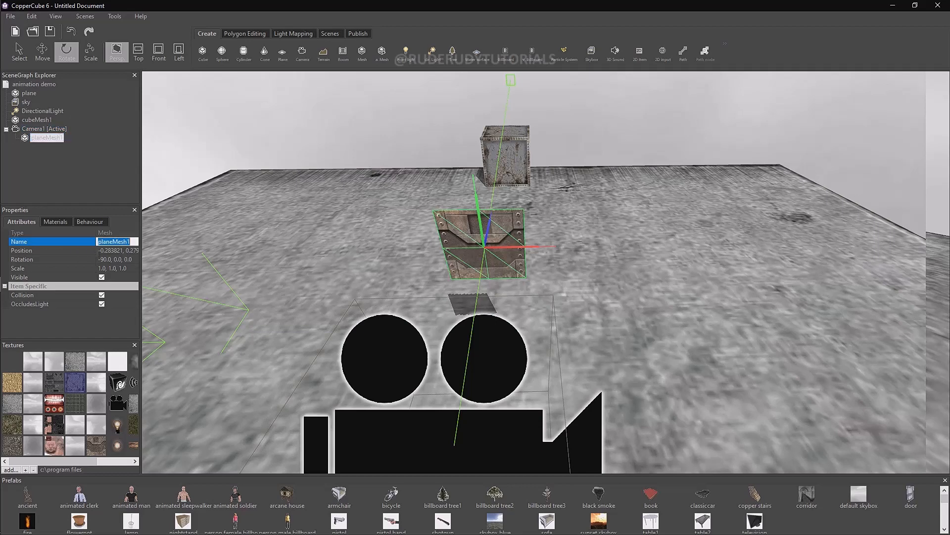
{"action": "type", "text": "Cam Blocker"}
{"action": "left_click_drag", "start_coordinate": [111, 242], "coordinate": [75, 235]}
{"action": "type", "text": "View Blocker"}
{"action": "key", "text": "Return"}
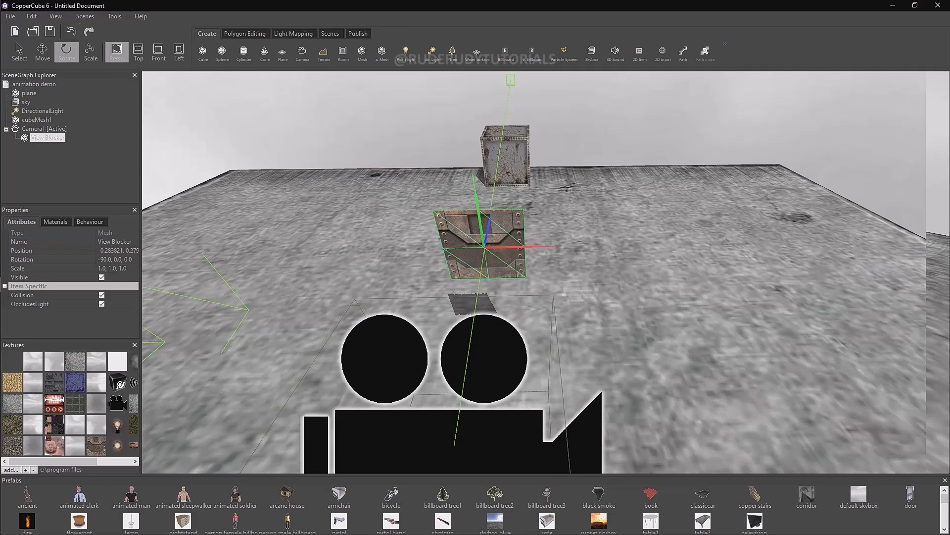
Step: Publish and run the Windows .exe, walking the camera up to the cube to check the attached plane
{"action": "left_click", "coordinate": [357, 33]}
{"action": "left_click", "coordinate": [302, 54]}
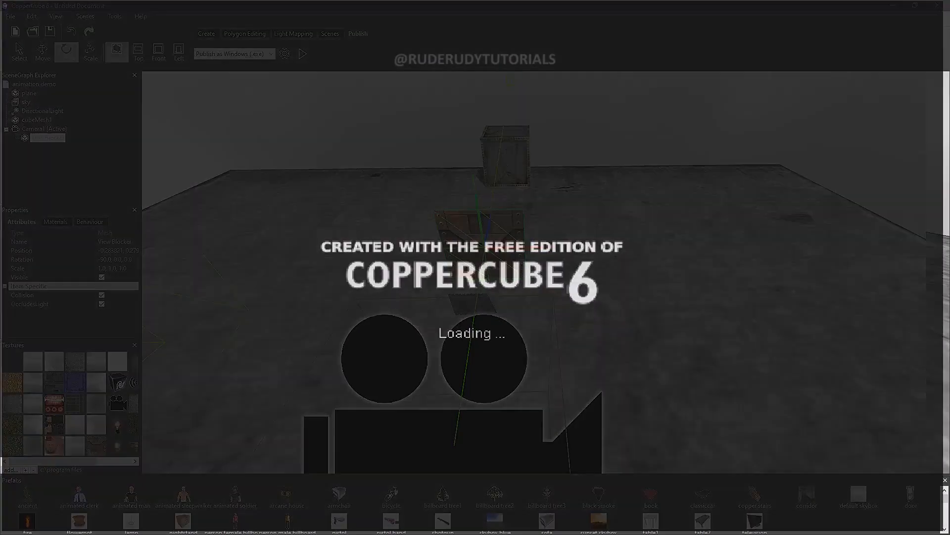
{"action": "key", "text": "w"}
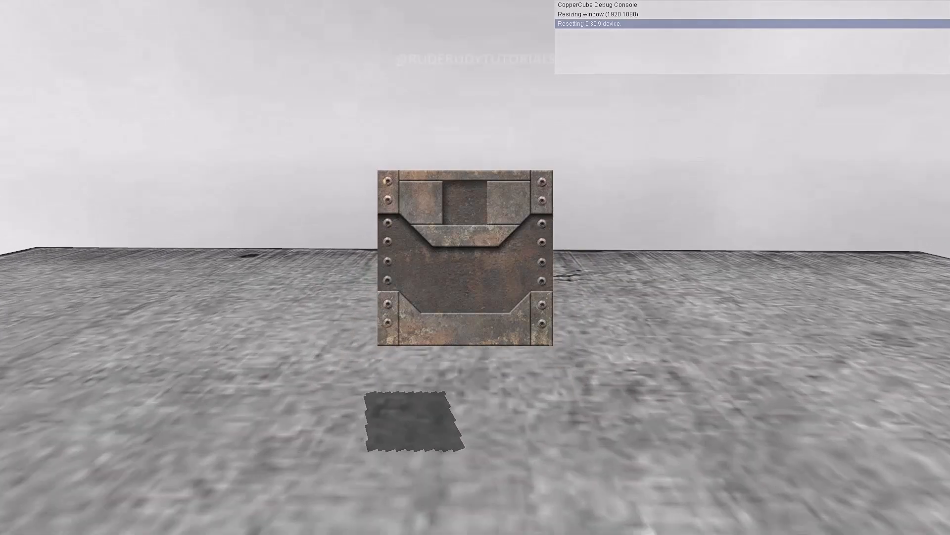
{"action": "key", "text": "w"}
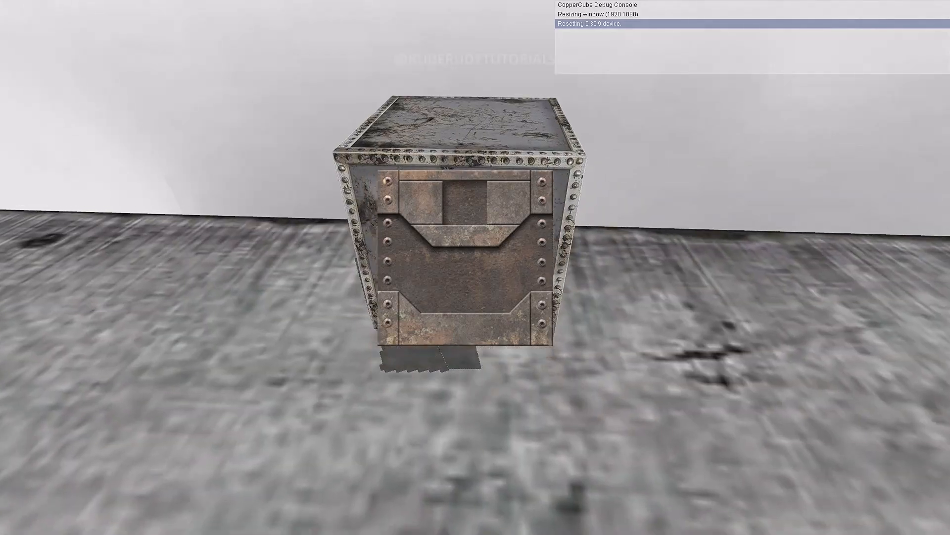
{"action": "key", "text": "w"}
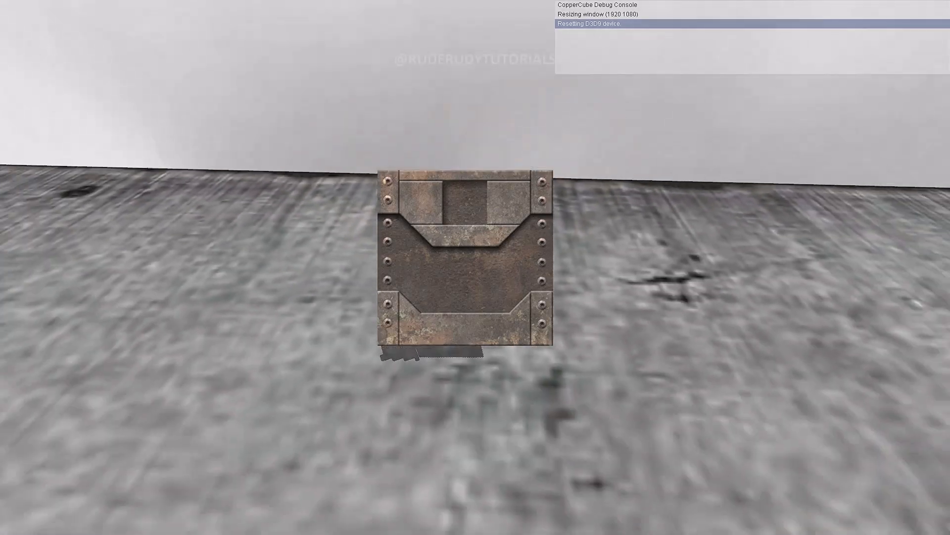
{"action": "key", "text": "Escape"}
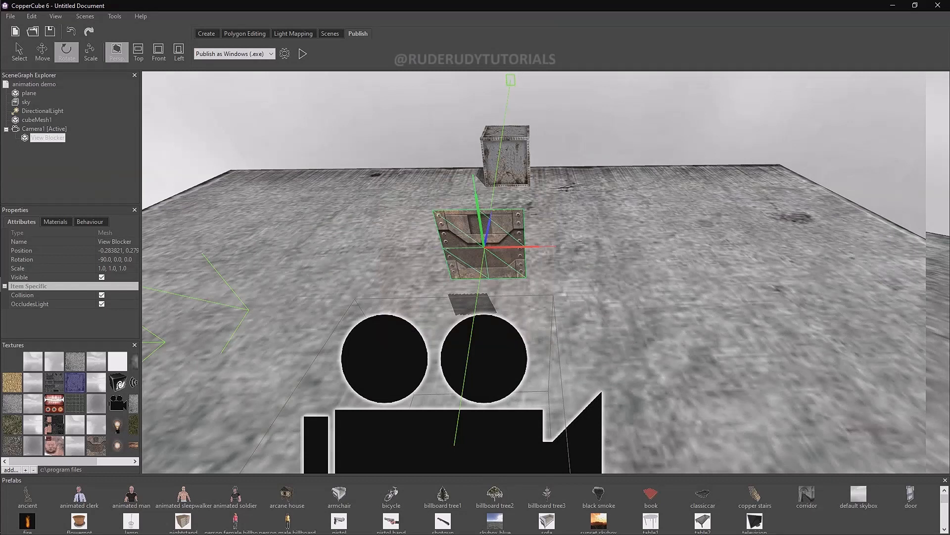
Step: Run the .exe again and walk the camera back and forth in front of the cube to test the View Blocker
{"action": "left_click", "coordinate": [303, 53]}
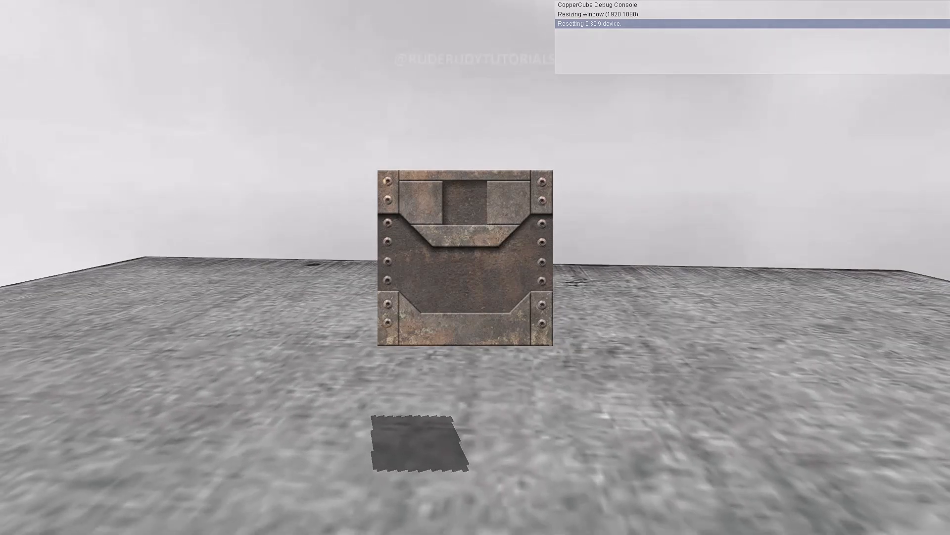
{"action": "key", "text": "w"}
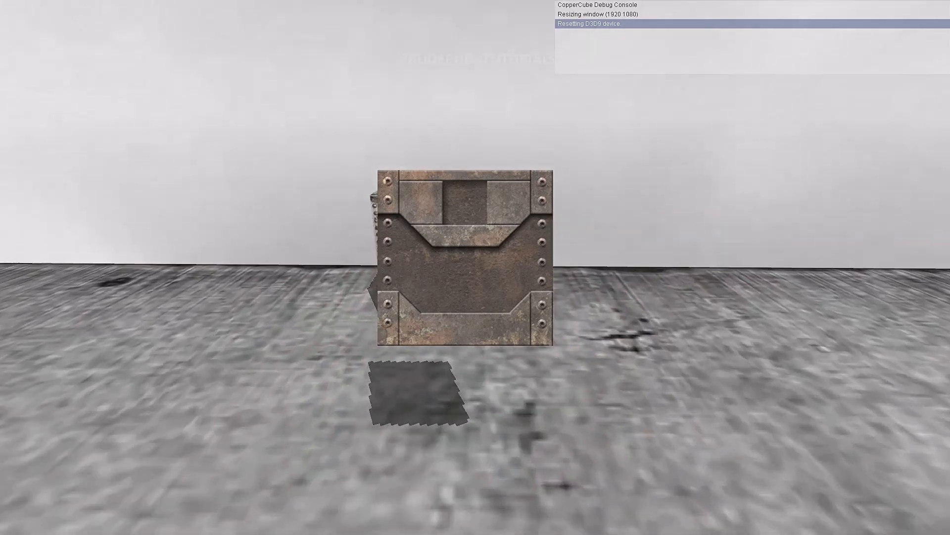
{"action": "key", "text": "w"}
{"action": "key", "text": "s"}
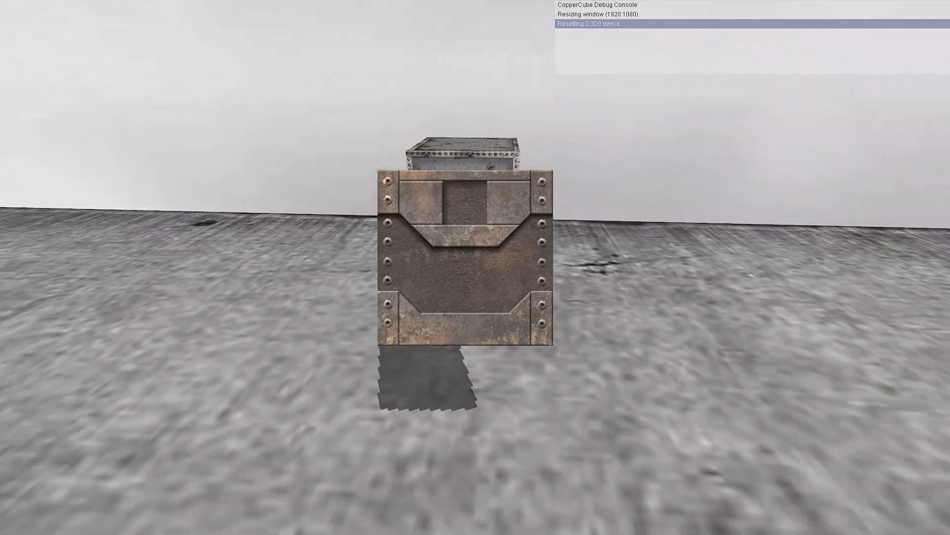
{"action": "key", "text": "w"}
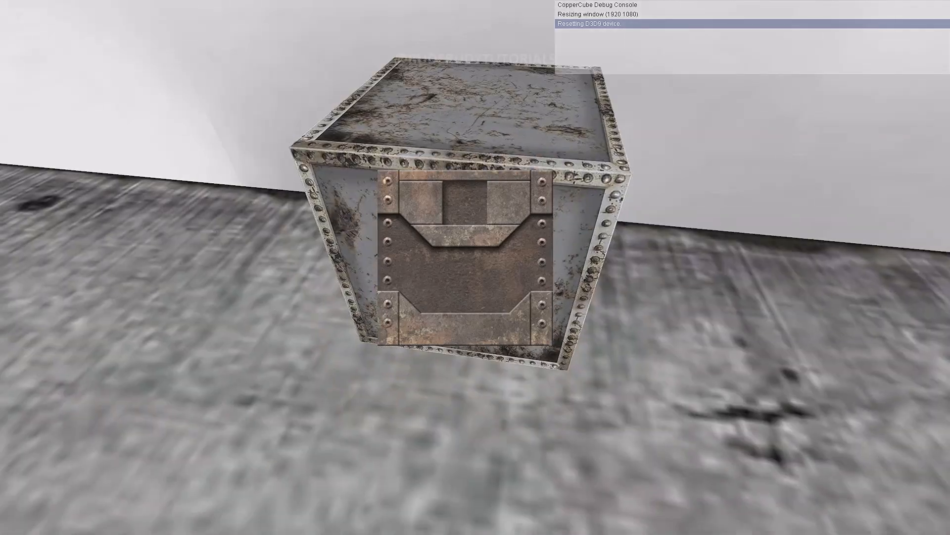
{"action": "key", "text": "s"}
{"action": "key", "text": "w"}
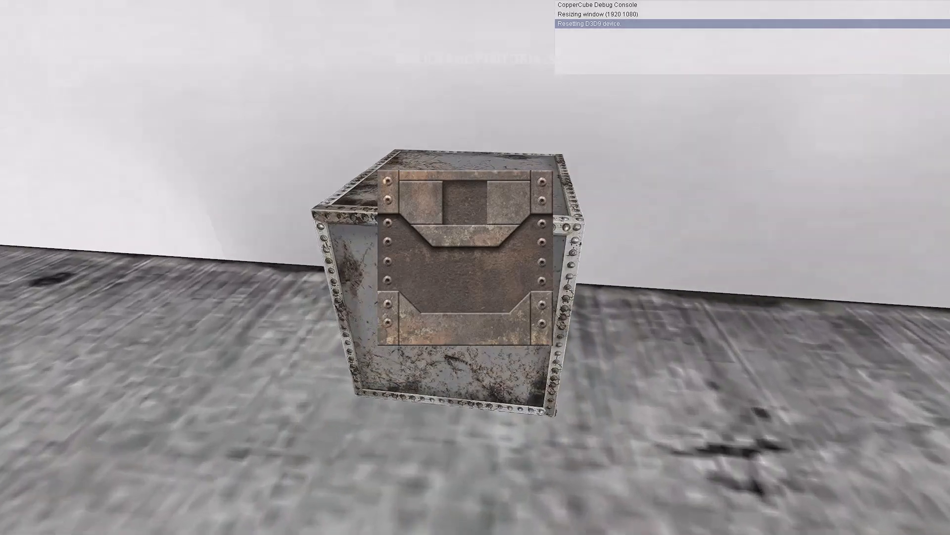
{"action": "key", "text": "s"}
{"action": "key", "text": "Escape"}
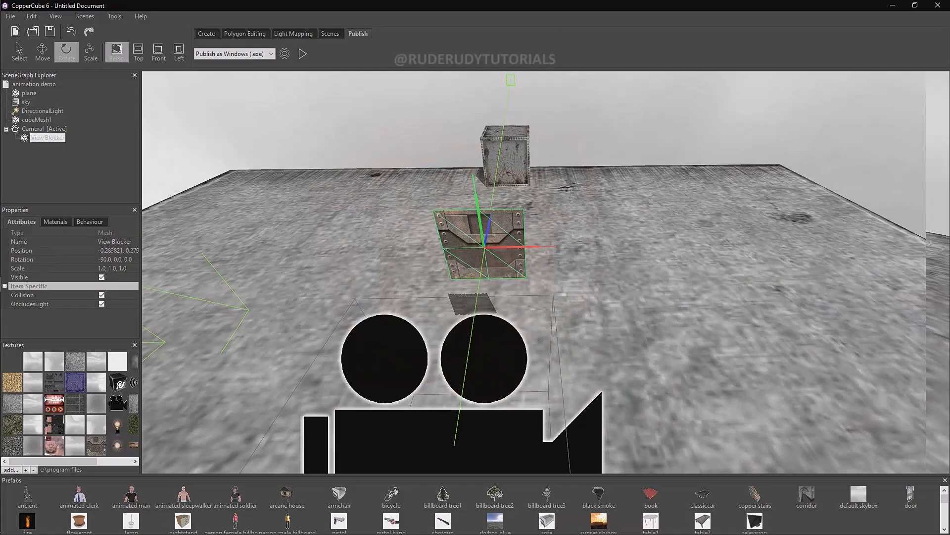
{"action": "scroll", "coordinate": [545, 272], "scroll_direction": "up", "scroll_amount": 2}
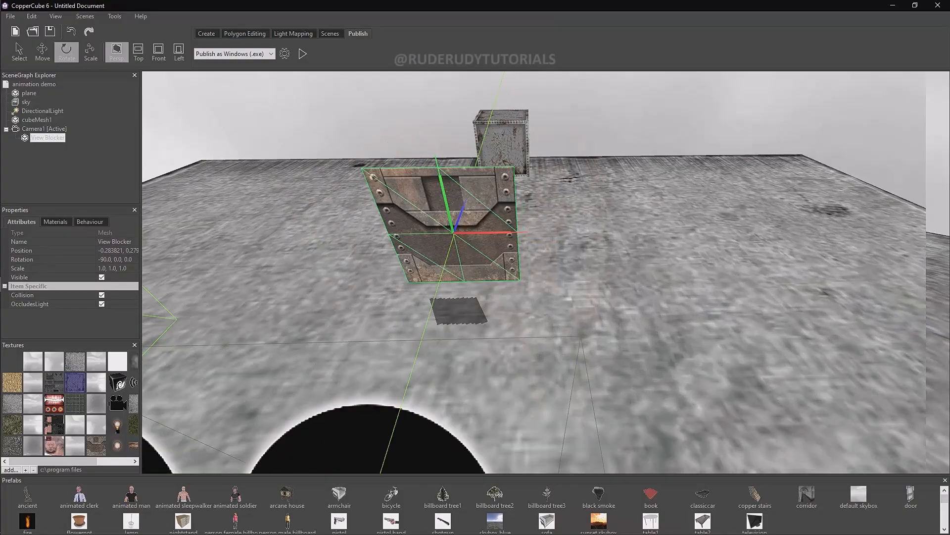
Step: Scale the View Blocker plane down uniformly to about 0.285
{"action": "scroll", "coordinate": [546, 272], "scroll_direction": "down", "scroll_amount": 3}
{"action": "scroll", "coordinate": [545, 271], "scroll_direction": "up", "scroll_amount": 1}
{"action": "right_click_drag", "start_coordinate": [545, 272], "coordinate": [411, 247]}
{"action": "scroll", "coordinate": [410, 248], "scroll_direction": "down", "scroll_amount": 4}
{"action": "middle_click_drag", "start_coordinate": [546, 272], "coordinate": [433, 202]}
{"action": "scroll", "coordinate": [545, 272], "scroll_direction": "up", "scroll_amount": 3}
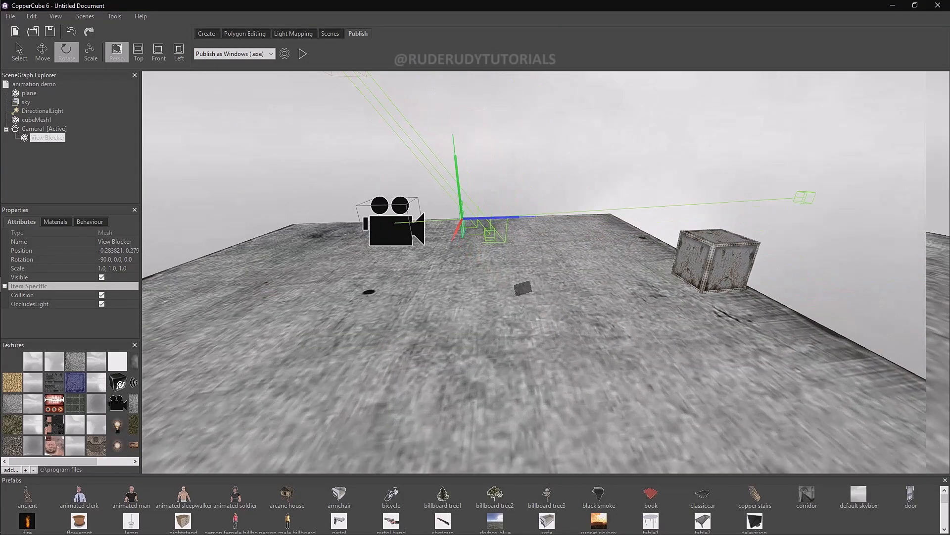
{"action": "right_click_drag", "start_coordinate": [546, 272], "coordinate": [614, 272]}
{"action": "scroll", "coordinate": [546, 272], "scroll_direction": "down", "scroll_amount": 3}
{"action": "middle_click_drag", "start_coordinate": [545, 271], "coordinate": [644, 260]}
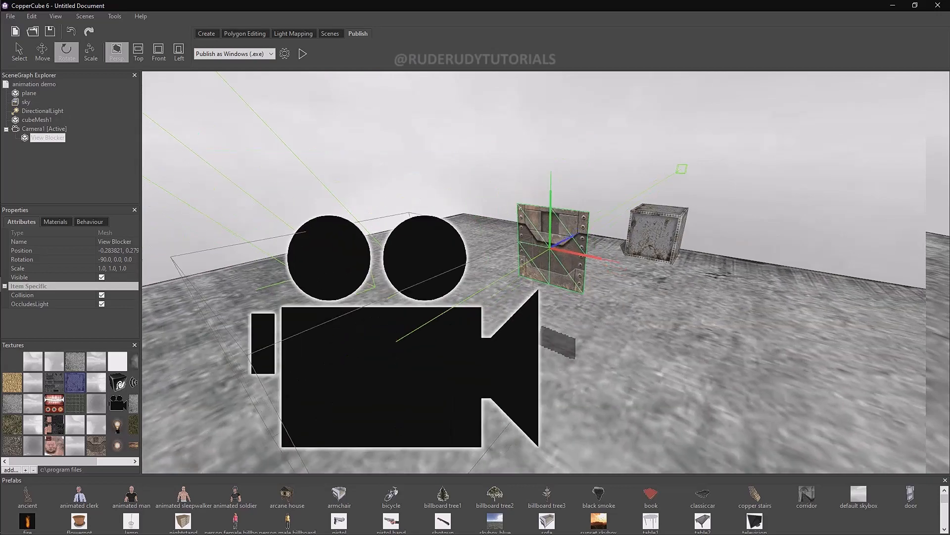
{"action": "scroll", "coordinate": [546, 272], "scroll_direction": "up", "scroll_amount": 3}
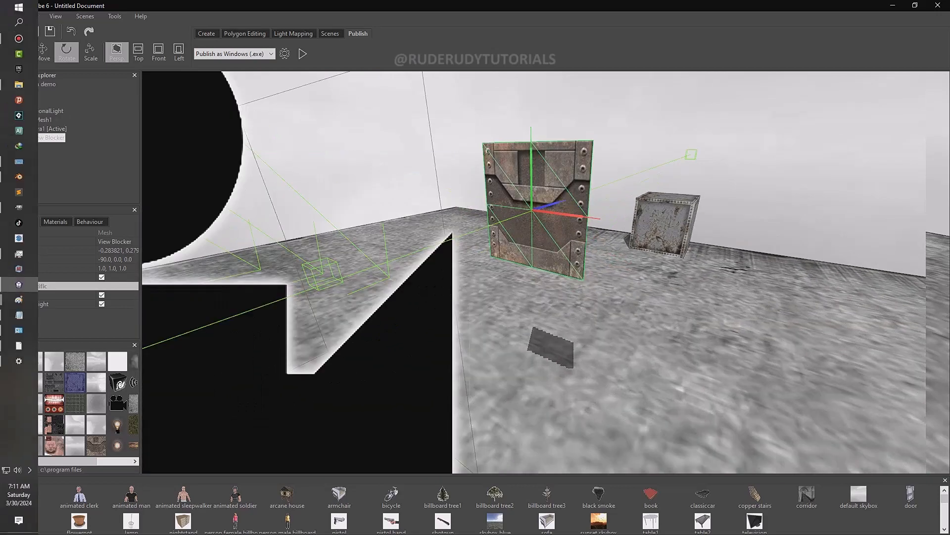
{"action": "left_click", "coordinate": [20, 52]}
{"action": "left_click", "coordinate": [90, 52]}
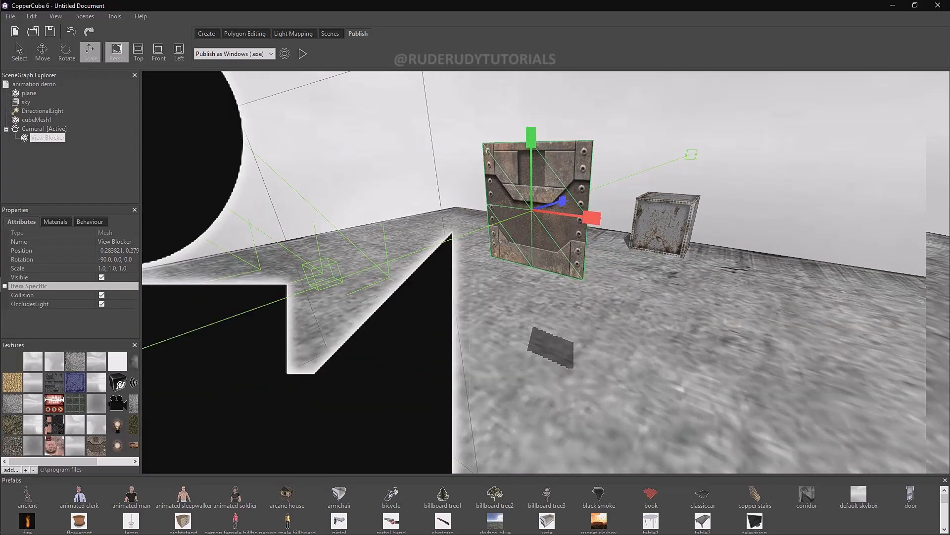
{"action": "left_click_drag", "start_coordinate": [562, 201], "coordinate": [534, 209]}
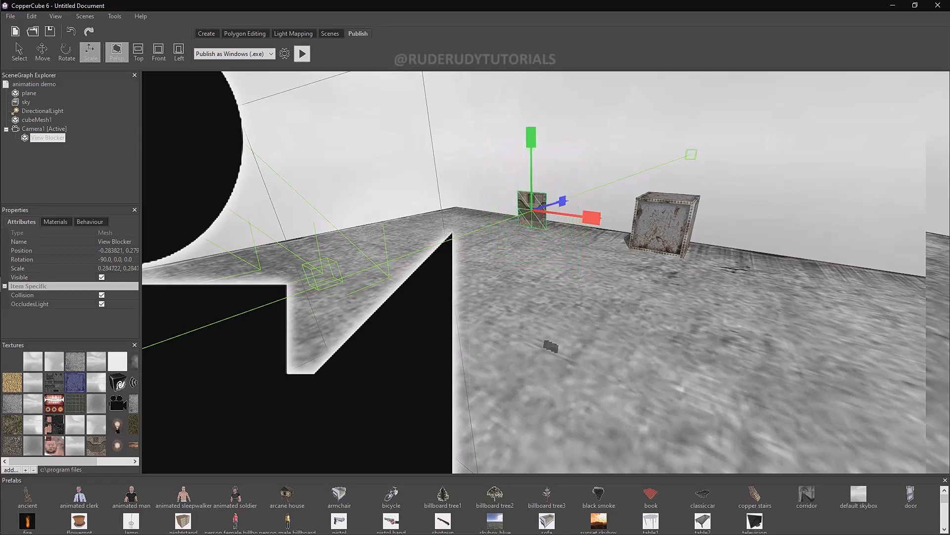
Step: Run the Windows .exe and walk the camera up to the cube to check the smaller View Blocker
{"action": "left_click", "coordinate": [302, 53]}
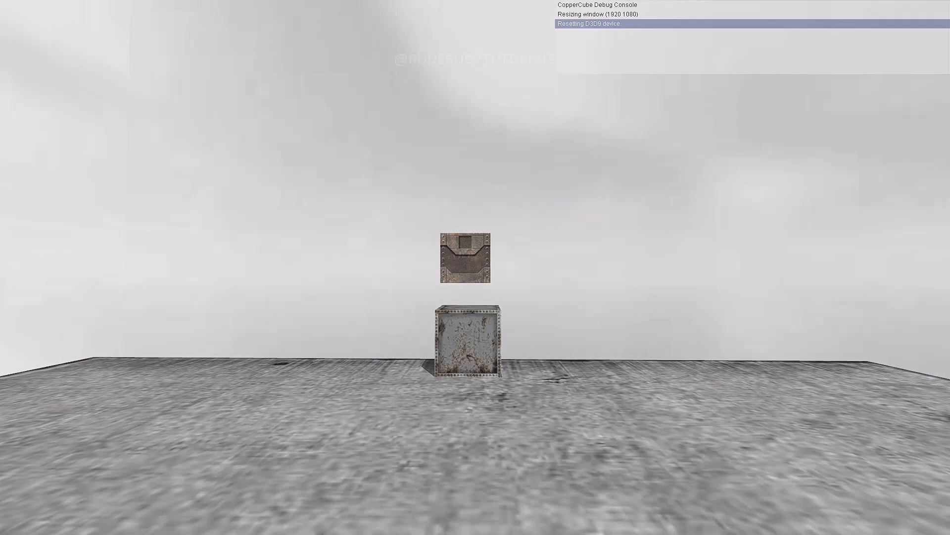
{"action": "key", "text": "w"}
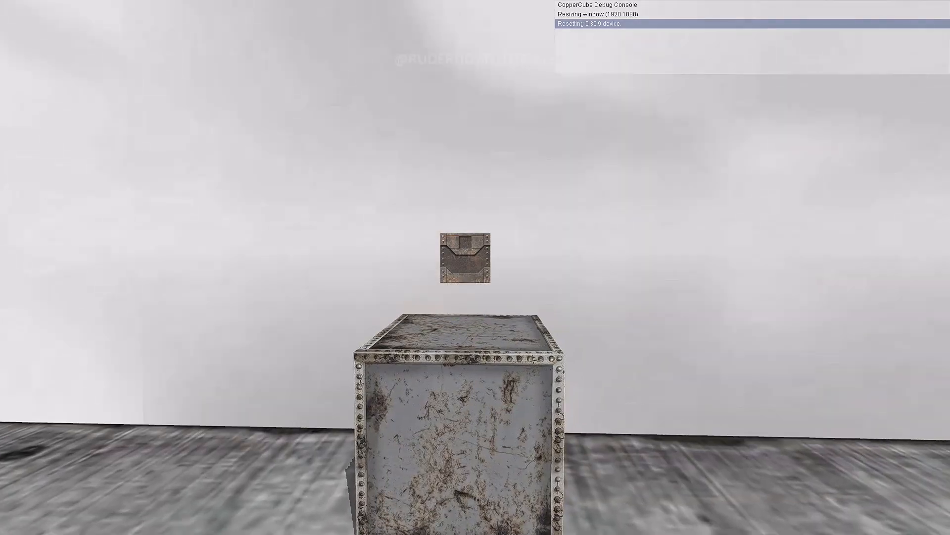
{"action": "key", "text": "Escape"}
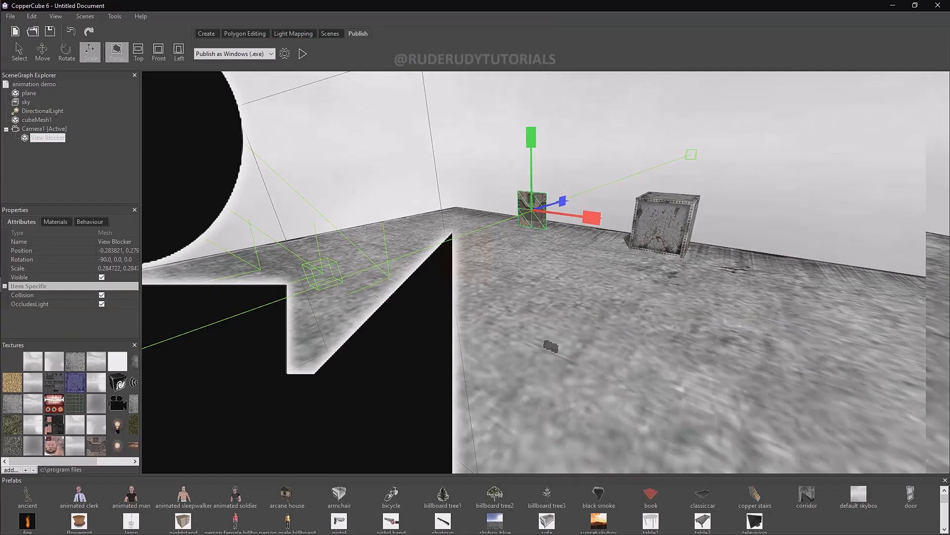
Step: Lower the View Blocker slightly in front of Camera1, to a Y position of about 0.148
{"action": "scroll", "coordinate": [546, 272], "scroll_direction": "up", "scroll_amount": 3}
{"action": "scroll", "coordinate": [546, 272], "scroll_direction": "down", "scroll_amount": 3}
{"action": "right_click_drag", "start_coordinate": [546, 273], "coordinate": [426, 277]}
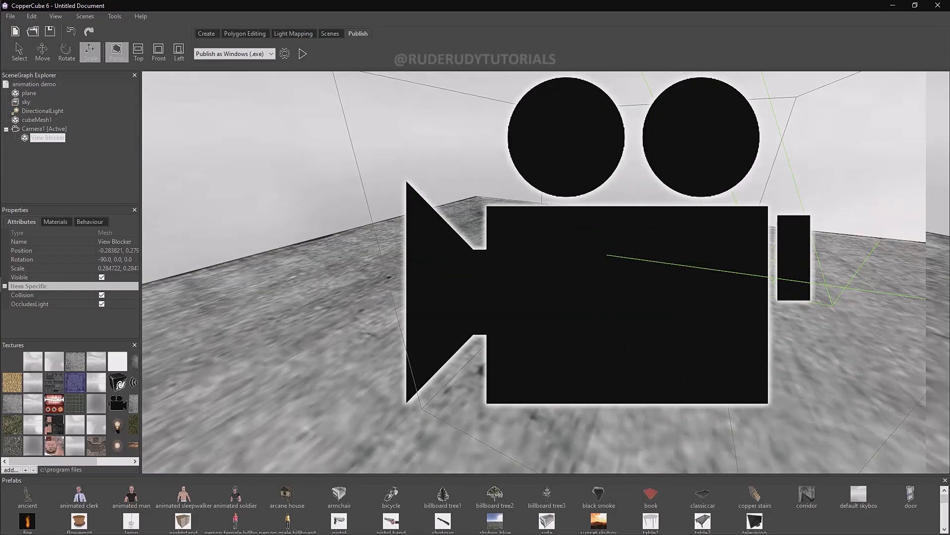
{"action": "scroll", "coordinate": [546, 272], "scroll_direction": "up", "scroll_amount": 3}
{"action": "scroll", "coordinate": [546, 272], "scroll_direction": "down", "scroll_amount": 5}
{"action": "right_click_drag", "start_coordinate": [546, 273], "coordinate": [733, 250]}
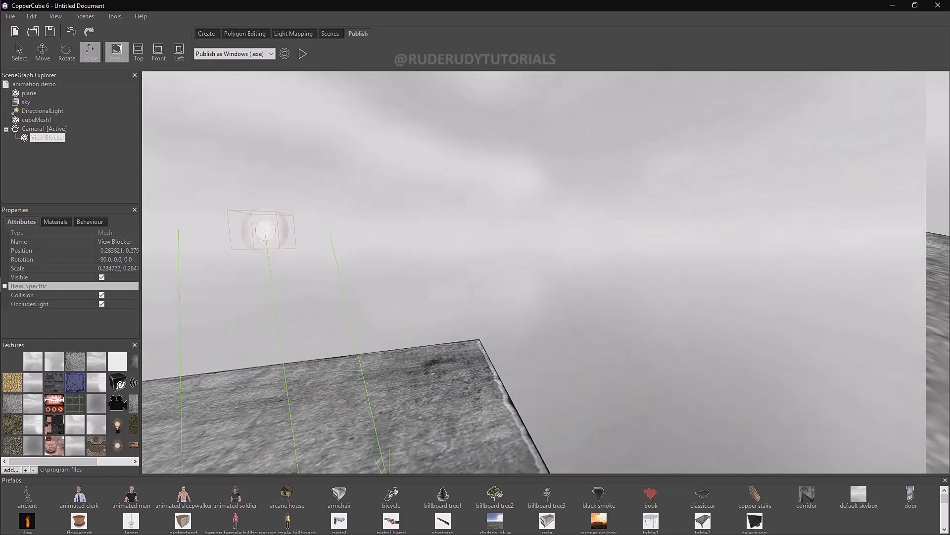
{"action": "scroll", "coordinate": [546, 272], "scroll_direction": "down", "scroll_amount": 6}
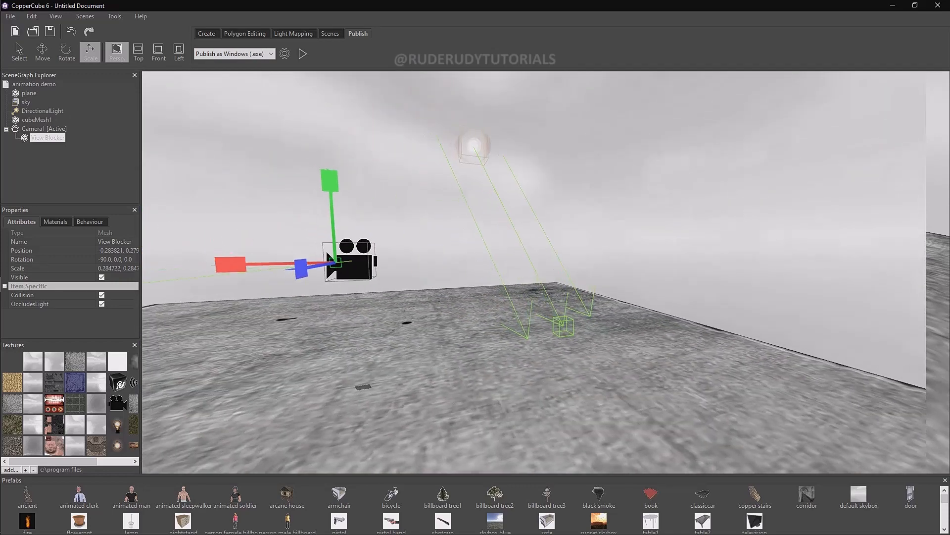
{"action": "right_click_drag", "start_coordinate": [328, 259], "coordinate": [400, 265]}
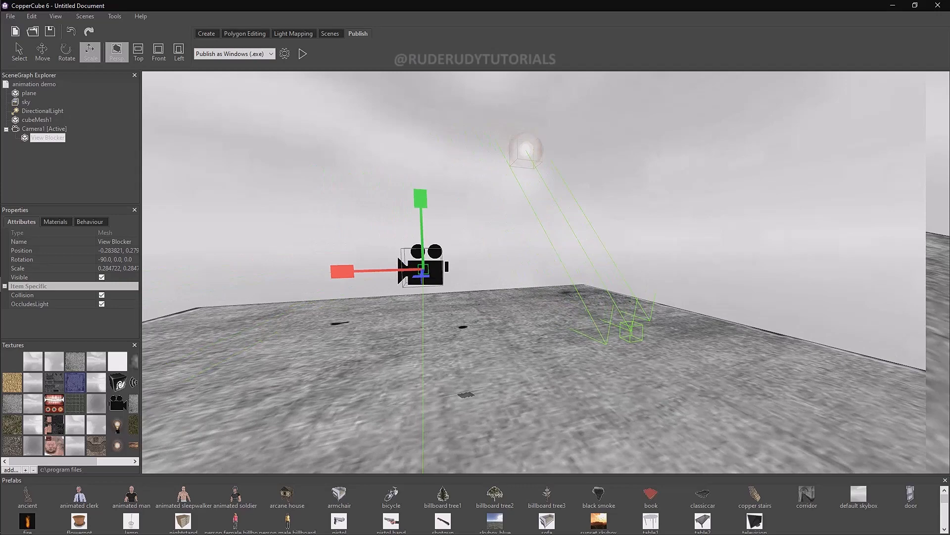
{"action": "scroll", "coordinate": [546, 272], "scroll_direction": "up", "scroll_amount": 2}
{"action": "right_click_drag", "start_coordinate": [546, 272], "coordinate": [575, 293]}
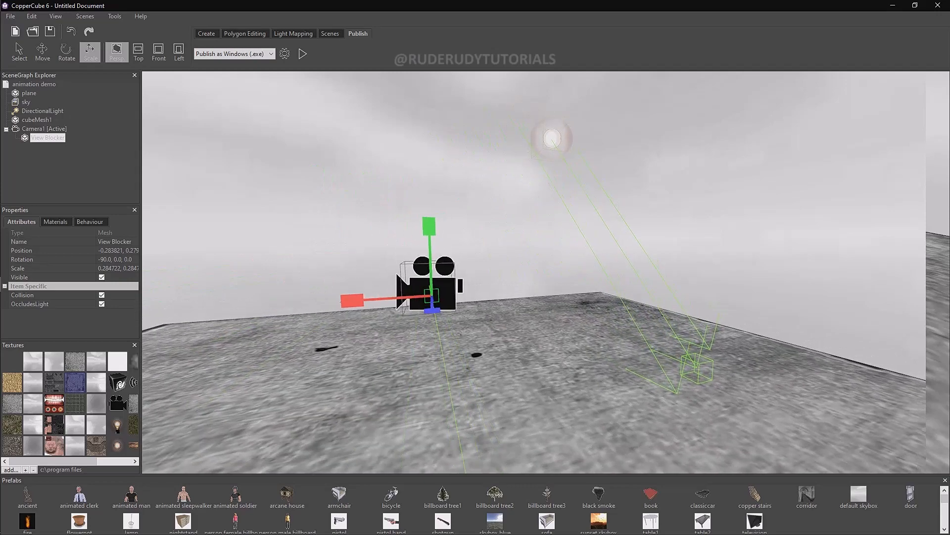
{"action": "scroll", "coordinate": [546, 273], "scroll_direction": "up", "scroll_amount": 4}
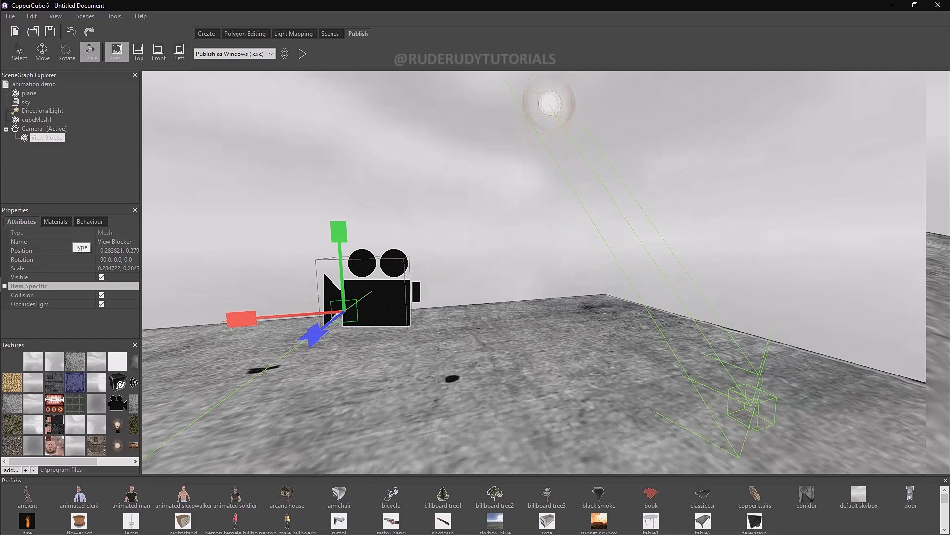
{"action": "double_click", "coordinate": [47, 138]}
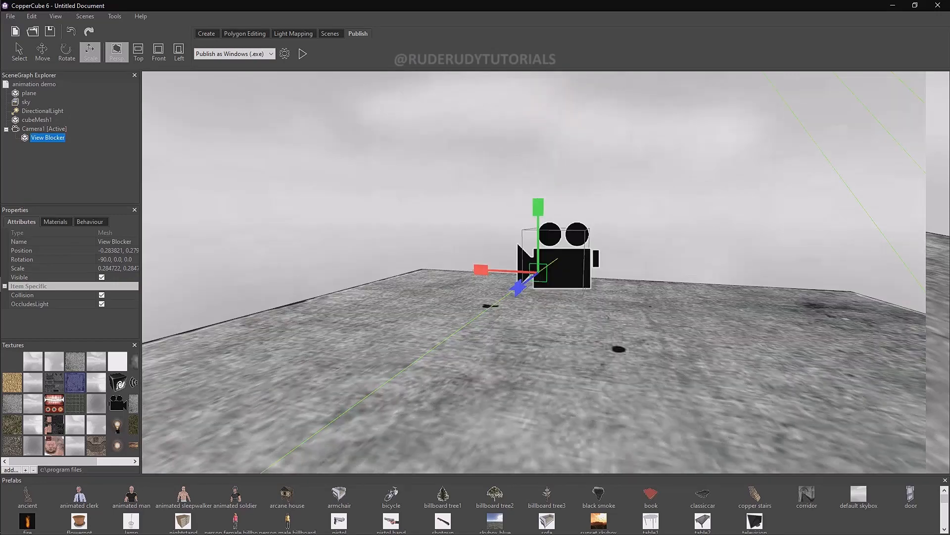
{"action": "right_click_drag", "start_coordinate": [544, 277], "coordinate": [410, 285]}
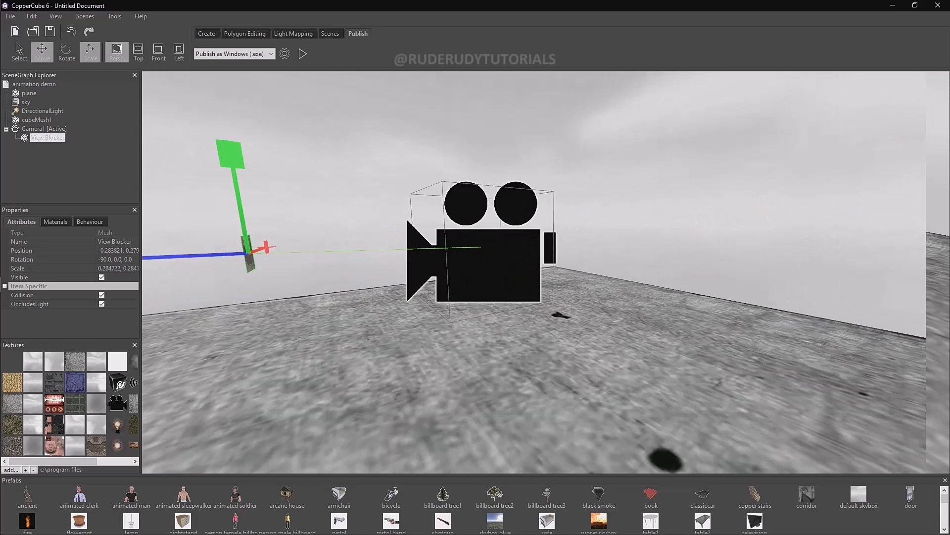
{"action": "left_click", "coordinate": [43, 52]}
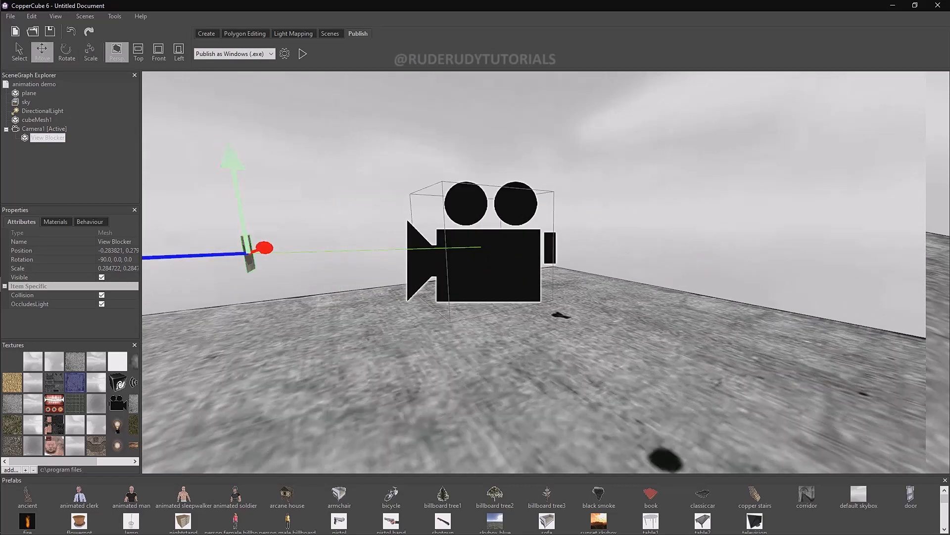
{"action": "left_click_drag", "start_coordinate": [231, 163], "coordinate": [232, 166]}
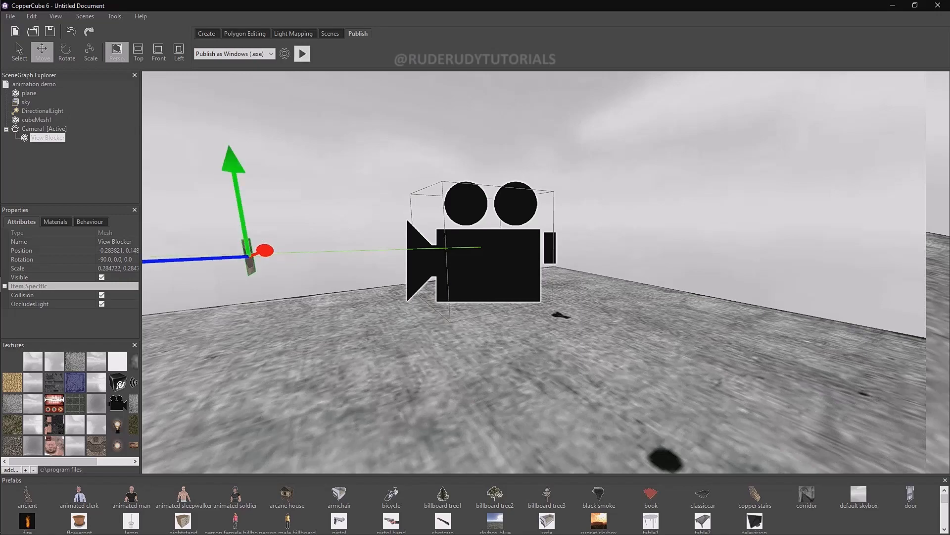
Step: Run the .exe and walk the camera back and forth to check how the lowered View Blocker covers the cube
{"action": "left_click", "coordinate": [303, 53]}
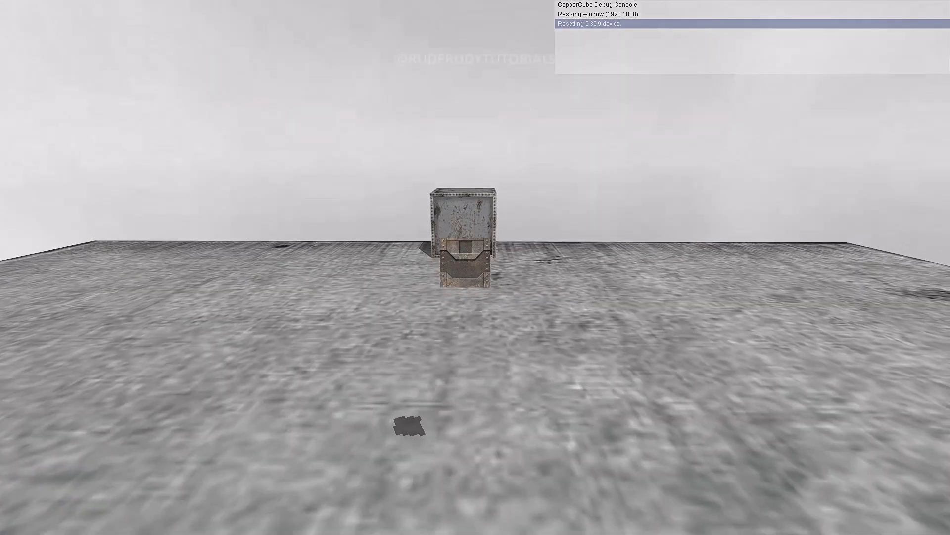
{"action": "key", "text": "w"}
{"action": "key", "text": "w"}
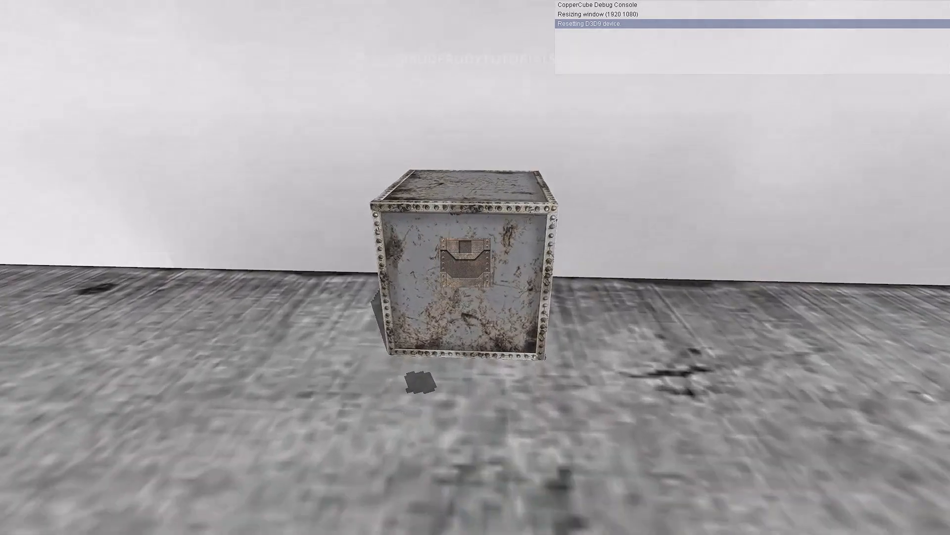
{"action": "key", "text": "s"}
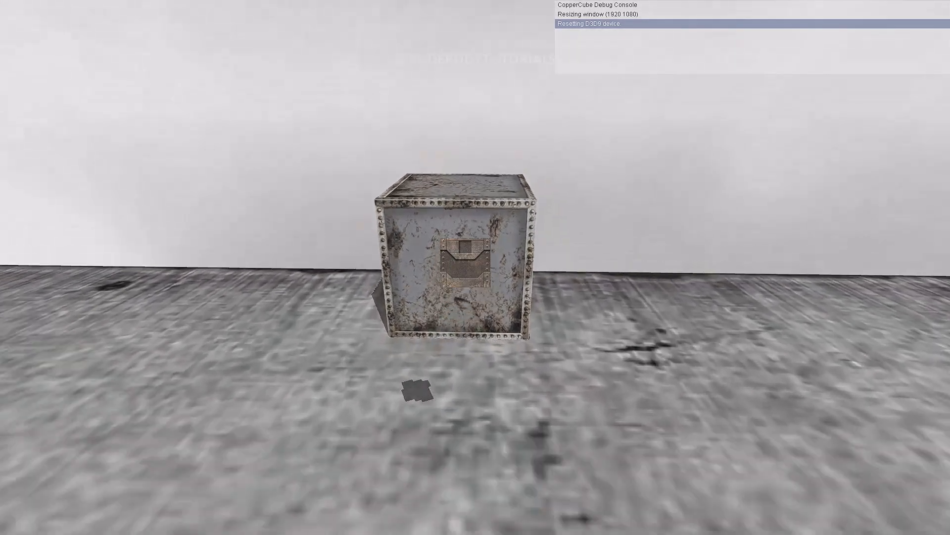
{"action": "key", "text": "s"}
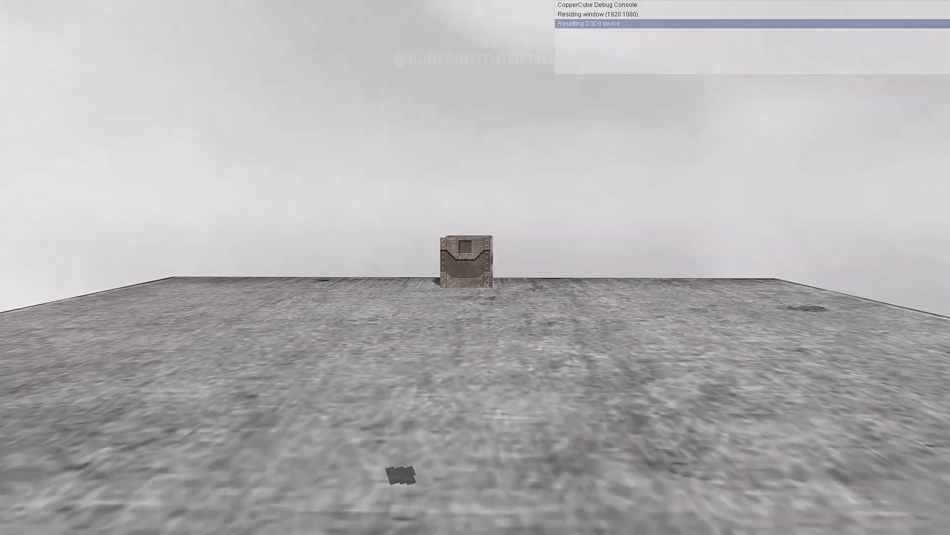
{"action": "key", "text": "w"}
{"action": "key", "text": "w"}
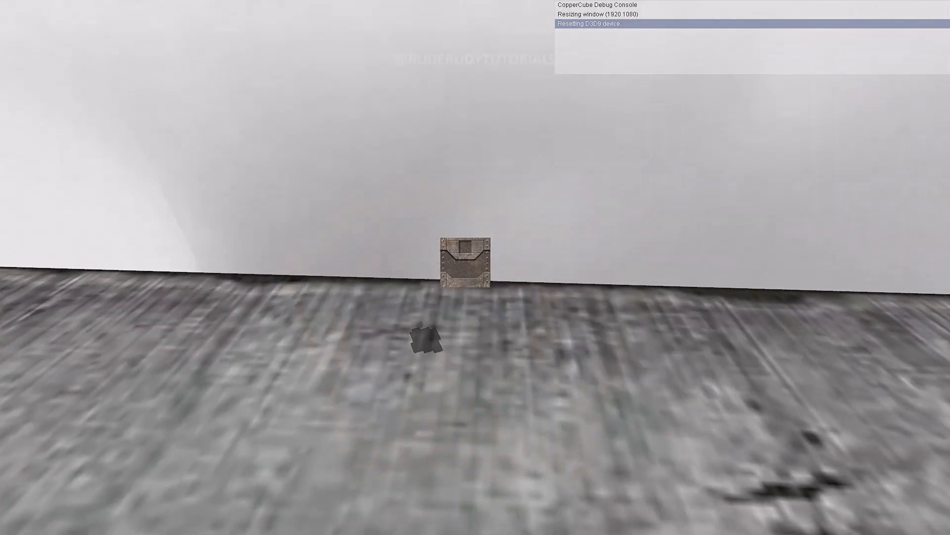
{"action": "key", "text": "Escape"}
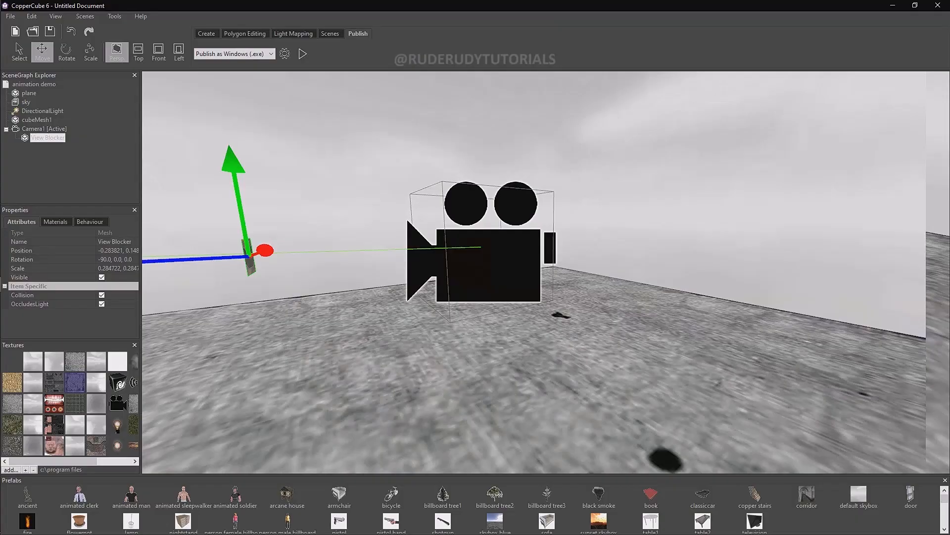
Step: Move the View Blocker along Z farther from Camera1 towards the cube and test it in the published .exe
{"action": "scroll", "coordinate": [534, 272], "scroll_direction": "down", "scroll_amount": 5}
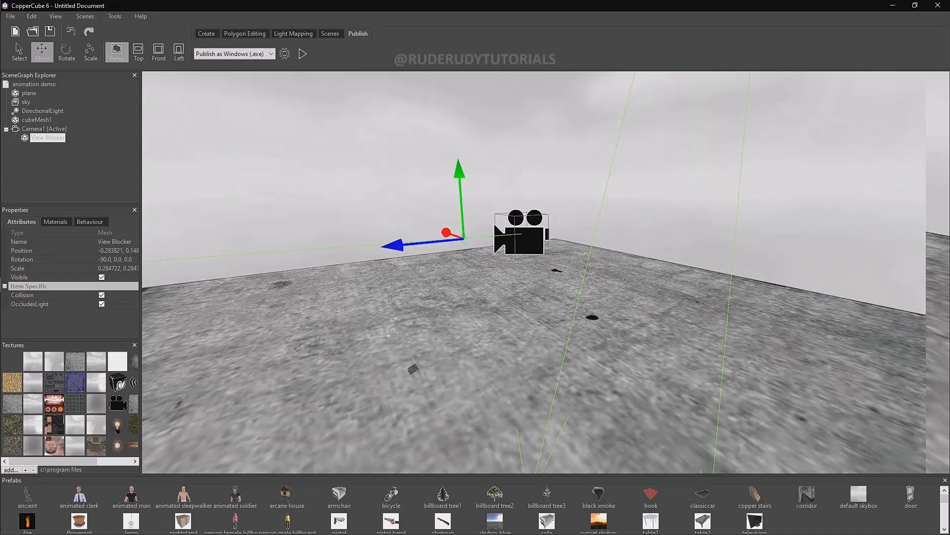
{"action": "middle_click_drag", "start_coordinate": [534, 272], "coordinate": [443, 263]}
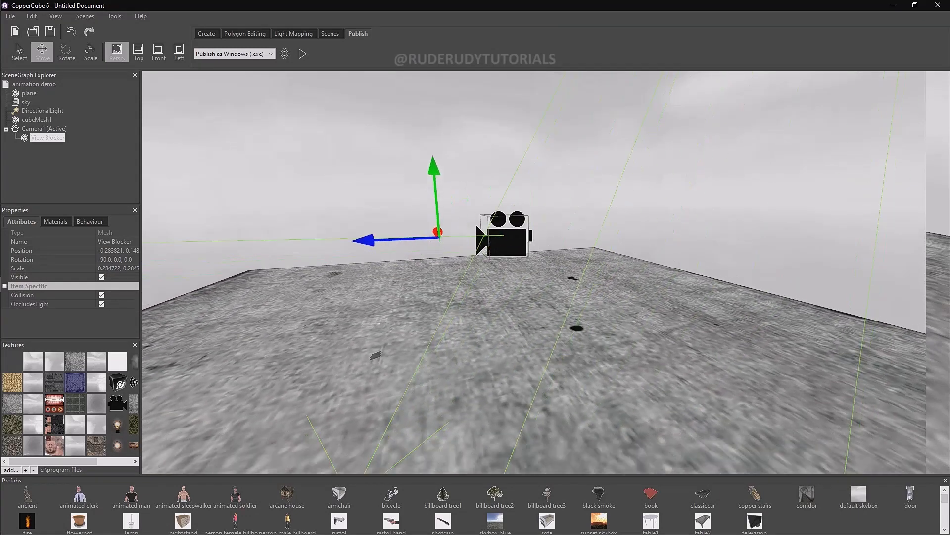
{"action": "left_click_drag", "start_coordinate": [367, 237], "coordinate": [195, 246]}
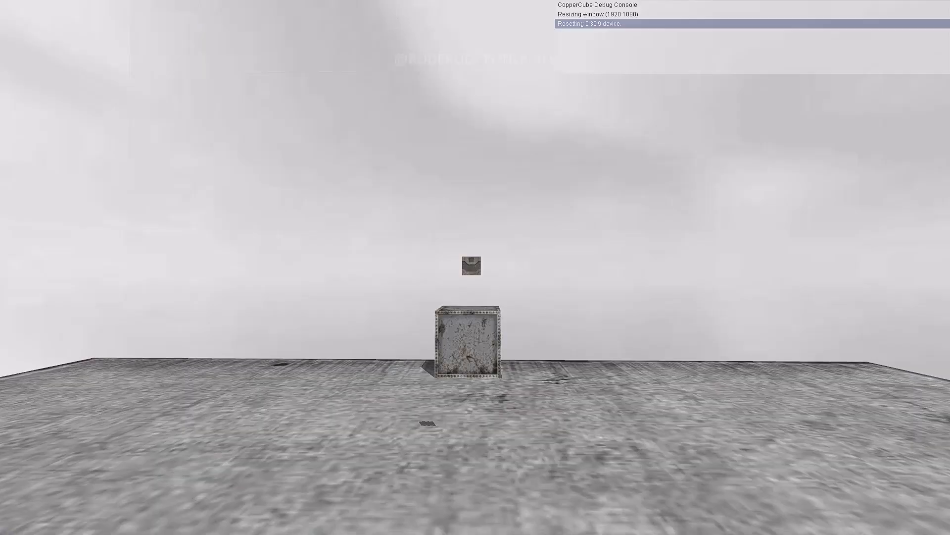
{"action": "key", "text": "w"}
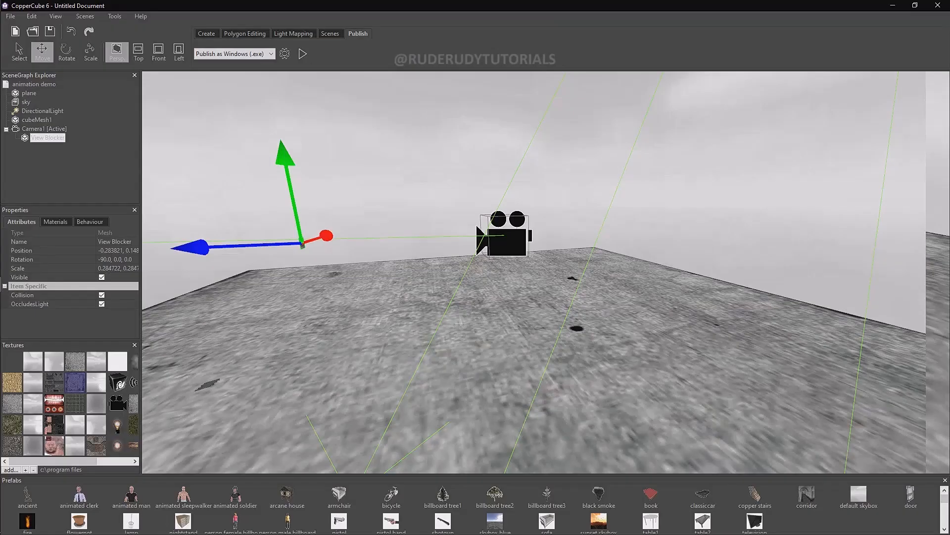
{"action": "left_click", "coordinate": [302, 54]}
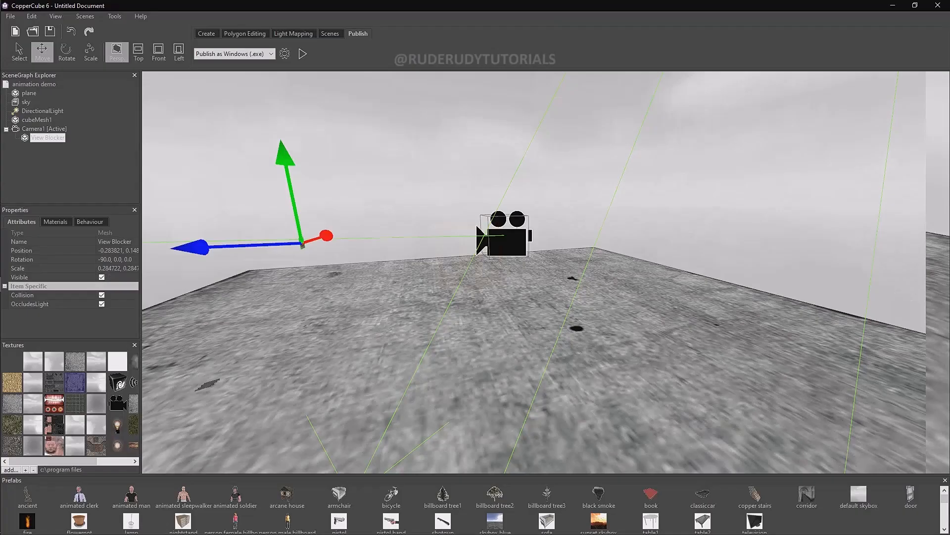
Step: Try flattening cubeMesh1 along its Z axis to a scale of about 0.088 and check it from the front
{"action": "scroll", "coordinate": [535, 272], "scroll_direction": "down", "scroll_amount": 4}
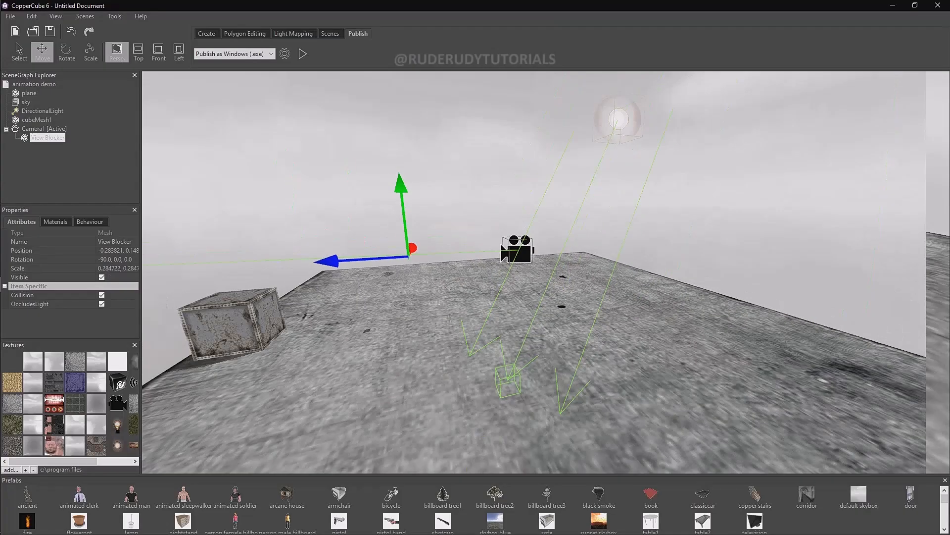
{"action": "right_click_drag", "start_coordinate": [534, 272], "coordinate": [487, 277]}
{"action": "left_click", "coordinate": [422, 302]}
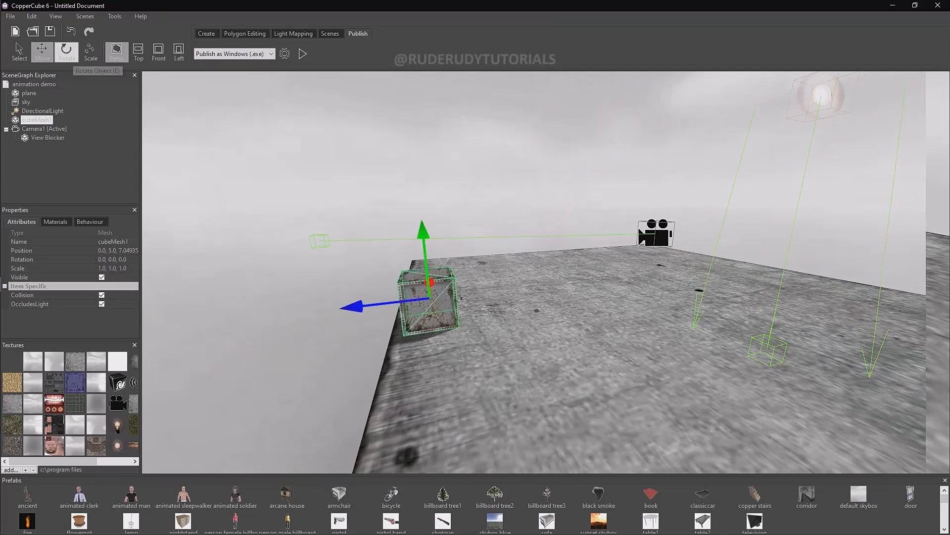
{"action": "left_click", "coordinate": [90, 51]}
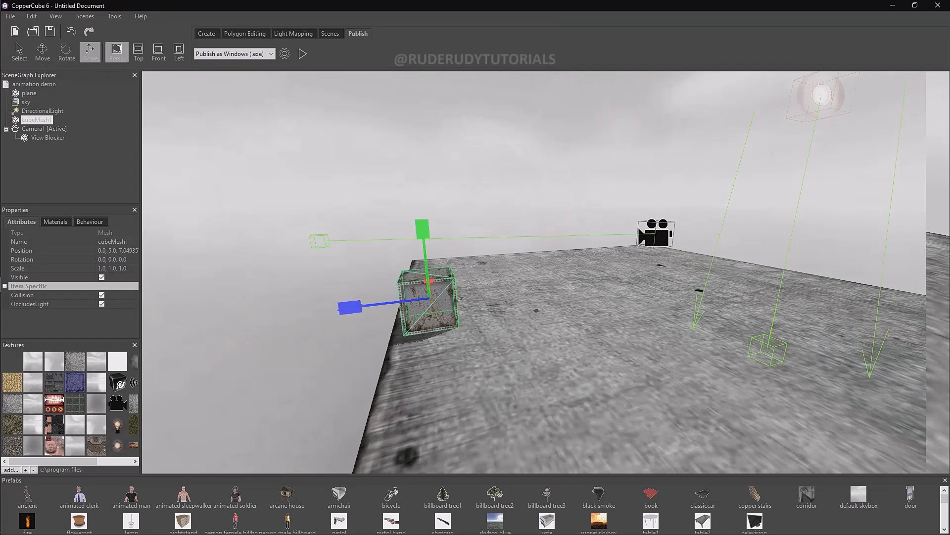
{"action": "left_click_drag", "start_coordinate": [350, 307], "coordinate": [391, 337]}
{"action": "scroll", "coordinate": [354, 289], "scroll_direction": "up", "scroll_amount": 4}
{"action": "scroll", "coordinate": [354, 289], "scroll_direction": "up", "scroll_amount": 5}
{"action": "right_click_drag", "start_coordinate": [391, 337], "coordinate": [373, 277]}
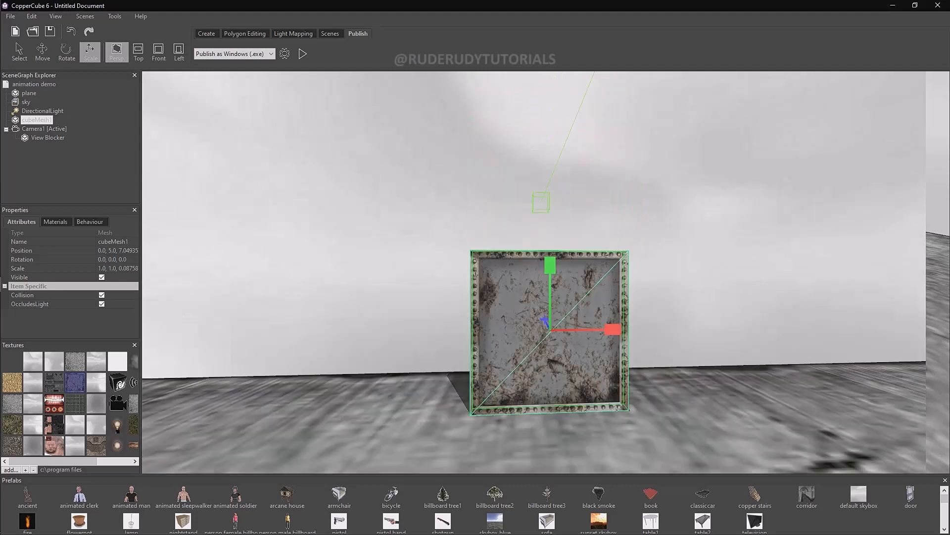
{"action": "scroll", "coordinate": [372, 277], "scroll_direction": "down", "scroll_amount": 5}
{"action": "left_click_drag", "start_coordinate": [372, 277], "coordinate": [352, 239]}
{"action": "right_click_drag", "start_coordinate": [352, 239], "coordinate": [339, 273]}
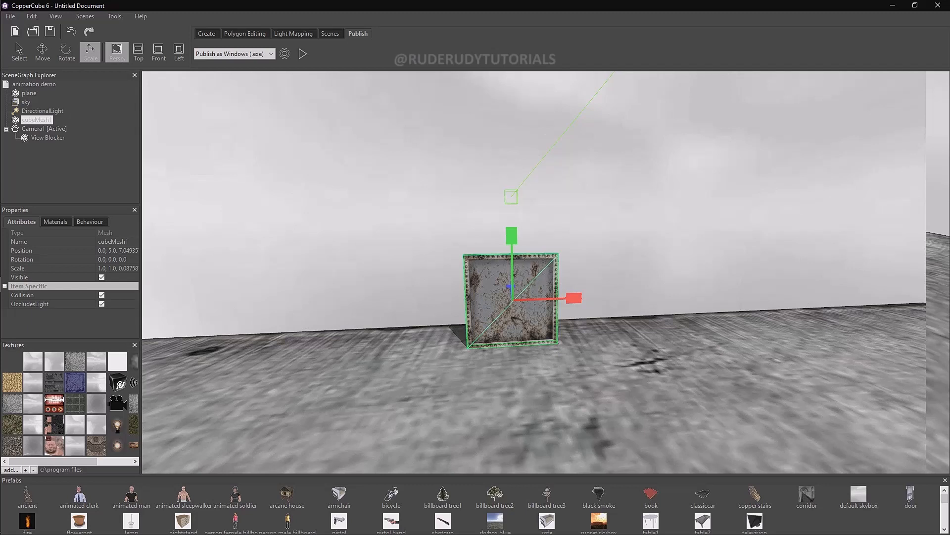
Step: Undo the Z-axis flattening of cubeMesh1 to restore its full cube scale
{"action": "key", "text": "Escape"}
{"action": "left_click", "coordinate": [511, 300]}
{"action": "left_click", "coordinate": [71, 31]}
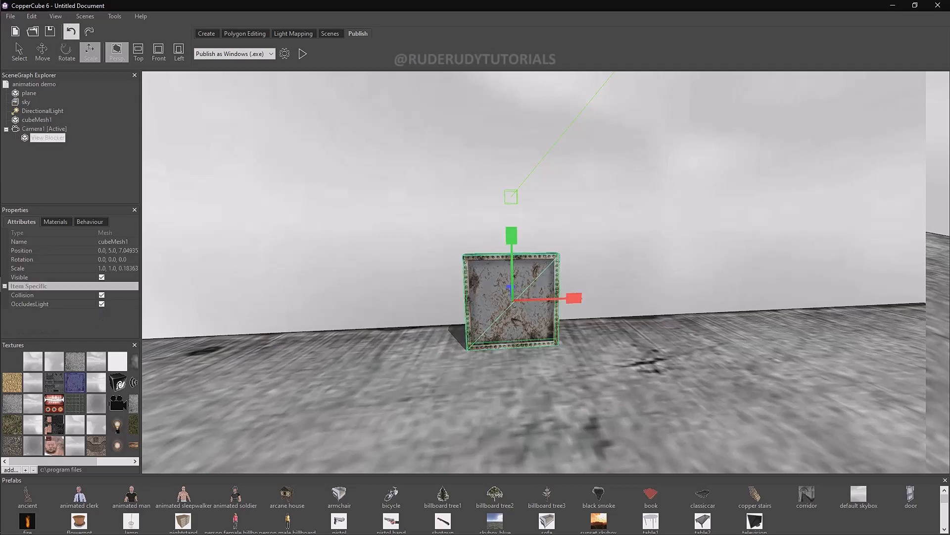
{"action": "left_click", "coordinate": [71, 31]}
Step: Clone cubeMesh1
{"action": "right_click", "coordinate": [46, 139]}
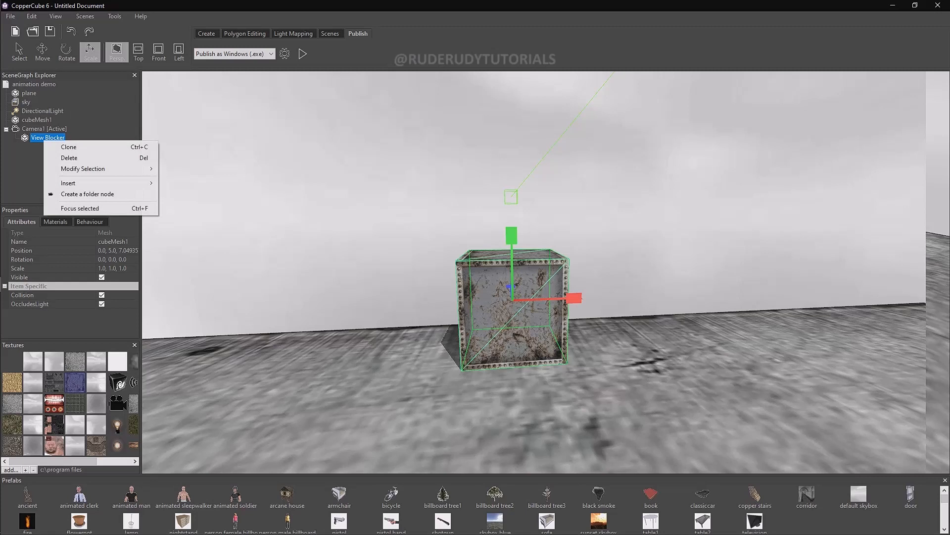
{"action": "right_click", "coordinate": [41, 120]}
{"action": "left_click", "coordinate": [65, 126]}
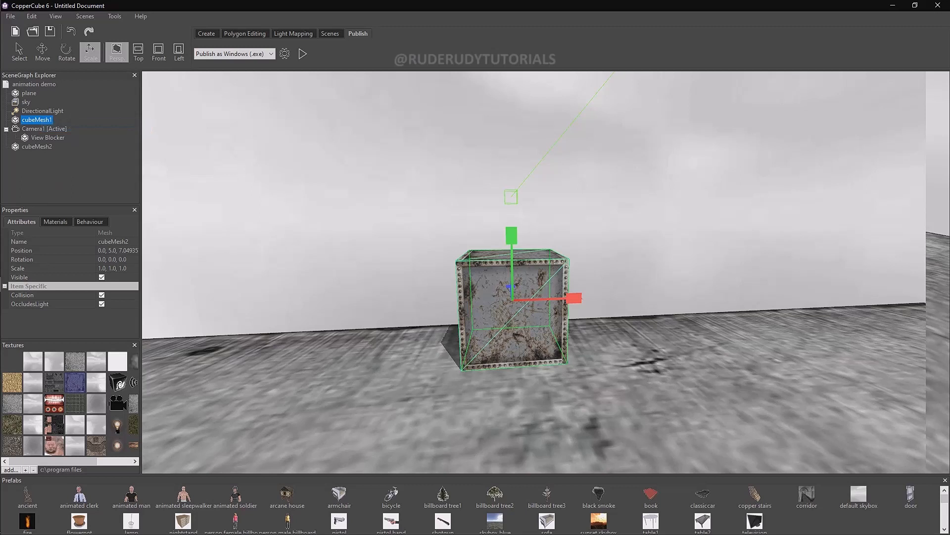
Step: Try scaling cubeMesh2 down uniformly to about 0.165 and nesting it under cubeMesh1
{"action": "left_click", "coordinate": [37, 147]}
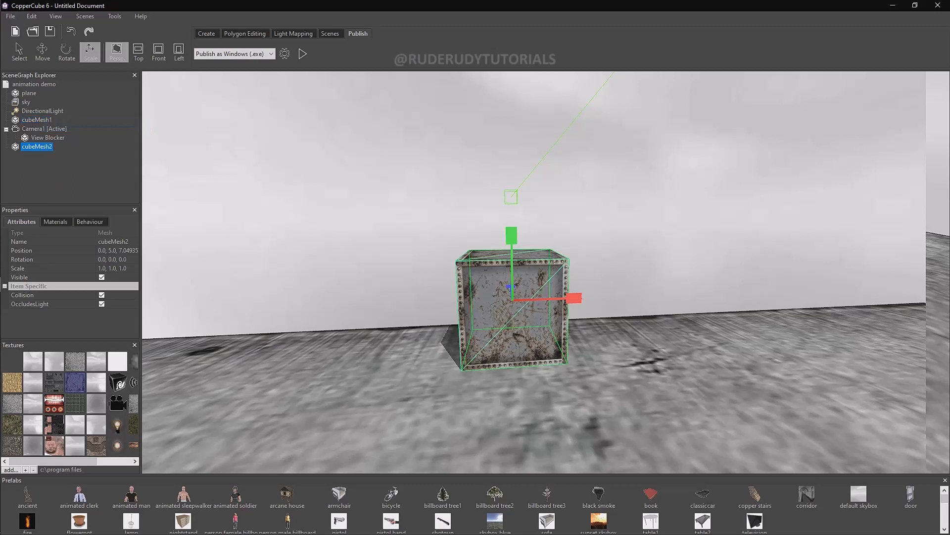
{"action": "mouse_move", "coordinate": [39, 146]}
{"action": "left_mouse_down"}
{"action": "mouse_move", "coordinate": [43, 124]}
{"action": "mouse_move", "coordinate": [43, 155]}
{"action": "left_mouse_up"}
{"action": "left_click_drag", "start_coordinate": [510, 286], "coordinate": [511, 322]}
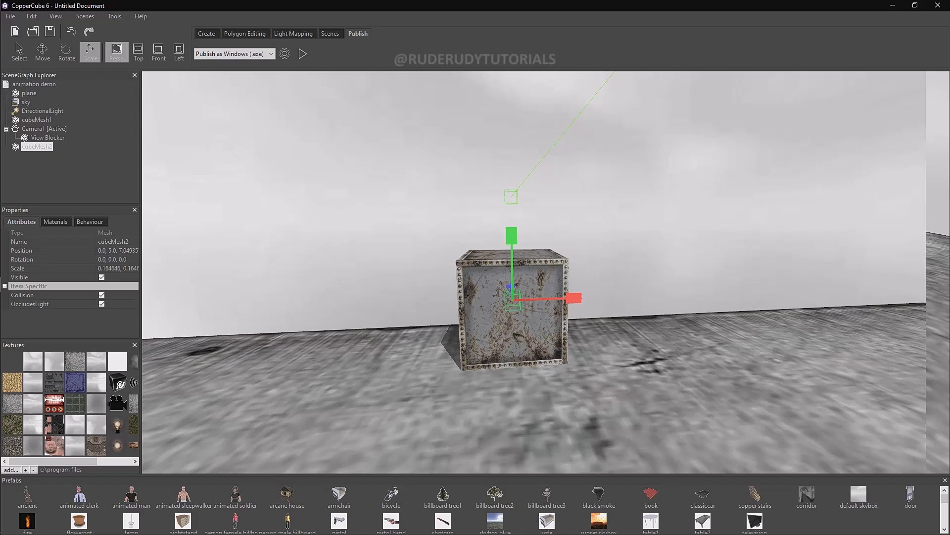
{"action": "left_click", "coordinate": [36, 147]}
{"action": "left_click_drag", "start_coordinate": [37, 147], "coordinate": [36, 119]}
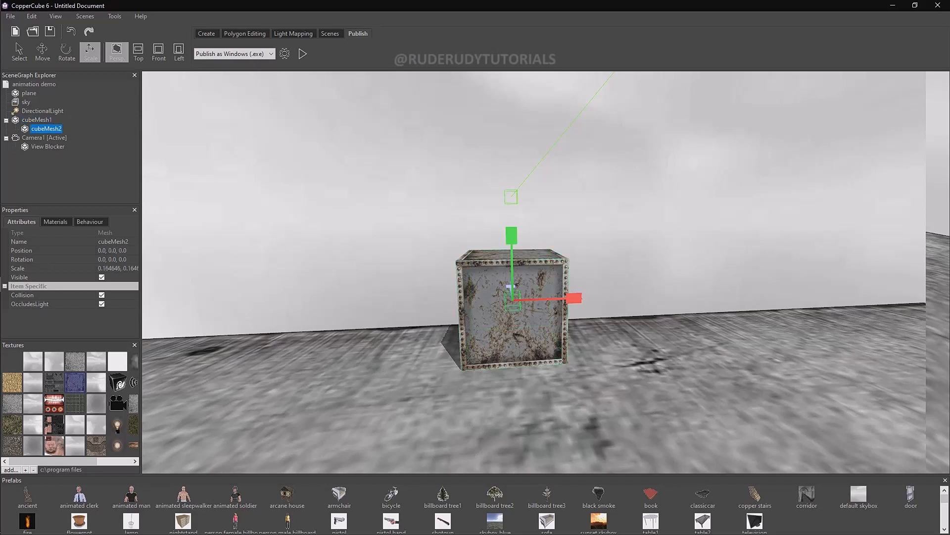
Step: Move cubeMesh2 back out of cubeMesh1 to the scene root and undo its downscaling
{"action": "left_click", "coordinate": [510, 287]}
{"action": "left_click_drag", "start_coordinate": [47, 128], "coordinate": [29, 84]}
{"action": "left_click", "coordinate": [37, 120]}
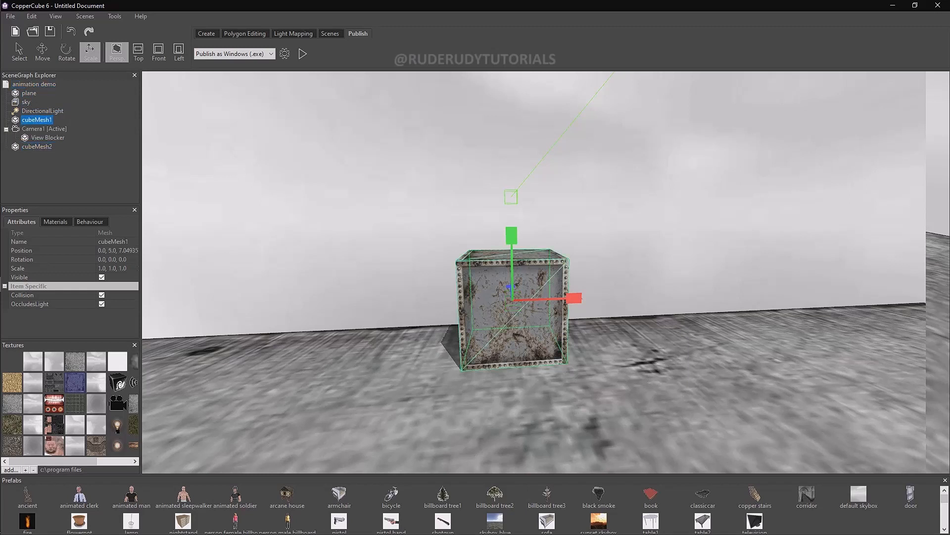
{"action": "right_click_drag", "start_coordinate": [533, 273], "coordinate": [506, 300]}
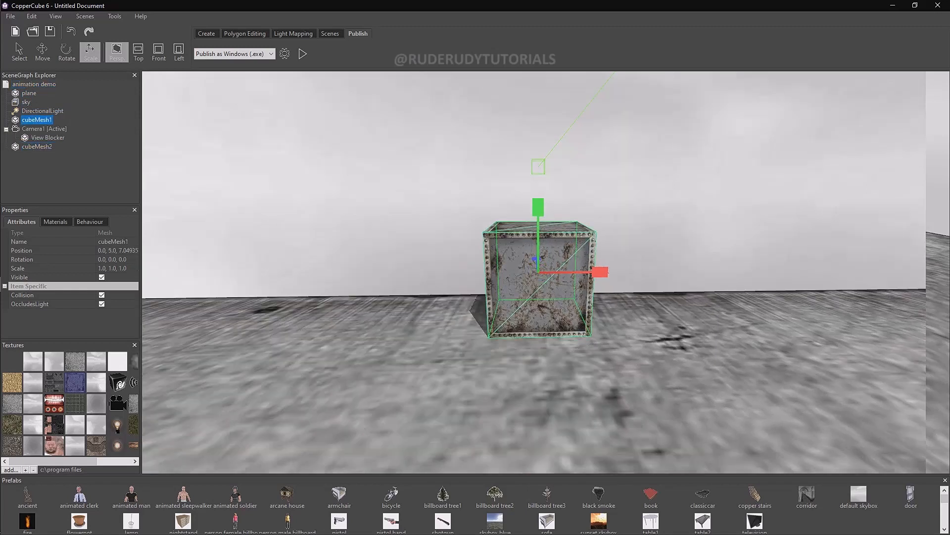
{"action": "left_click", "coordinate": [36, 147]}
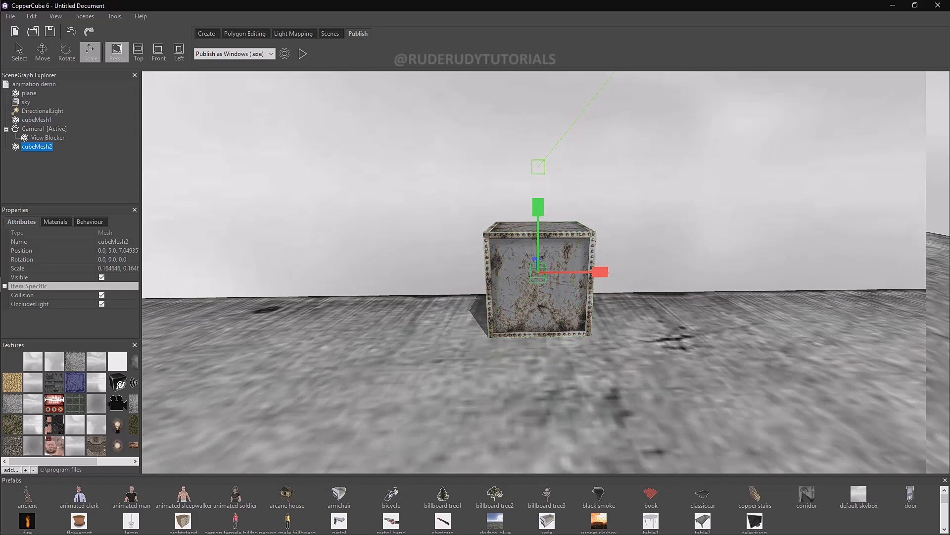
{"action": "left_click", "coordinate": [71, 31]}
{"action": "left_click", "coordinate": [71, 31]}
{"action": "left_click", "coordinate": [71, 32]}
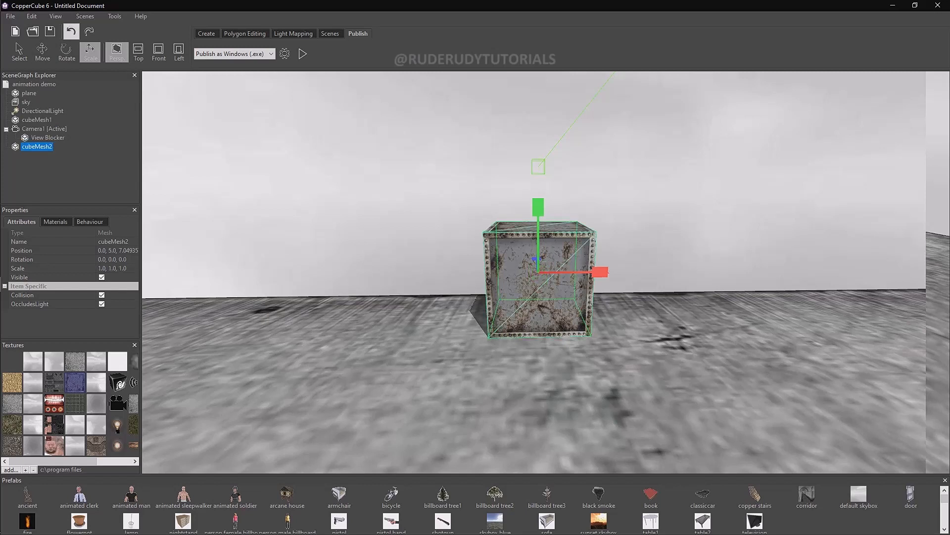
Step: Scale cubeMesh1 down uniformly to about 0.199 and make cubeMesh2 its child
{"action": "left_click", "coordinate": [37, 120]}
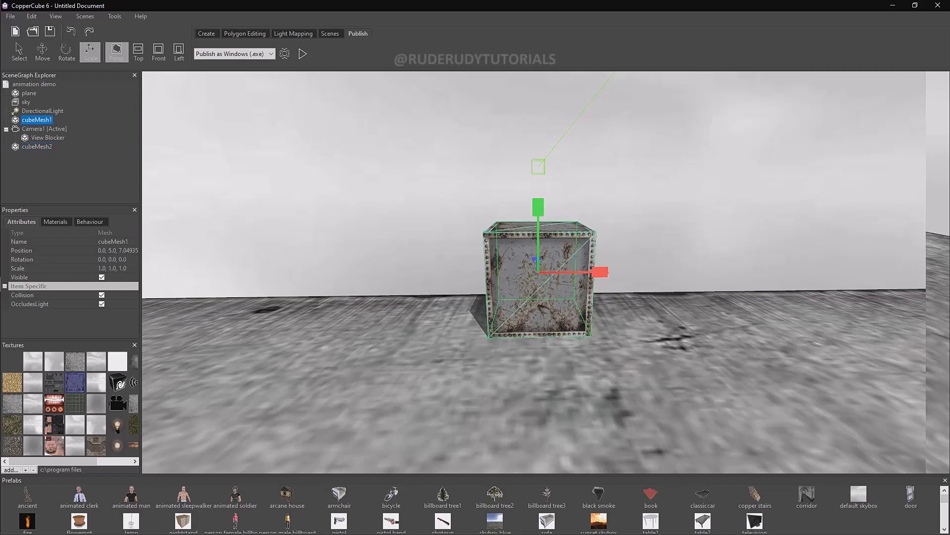
{"action": "left_click", "coordinate": [36, 146]}
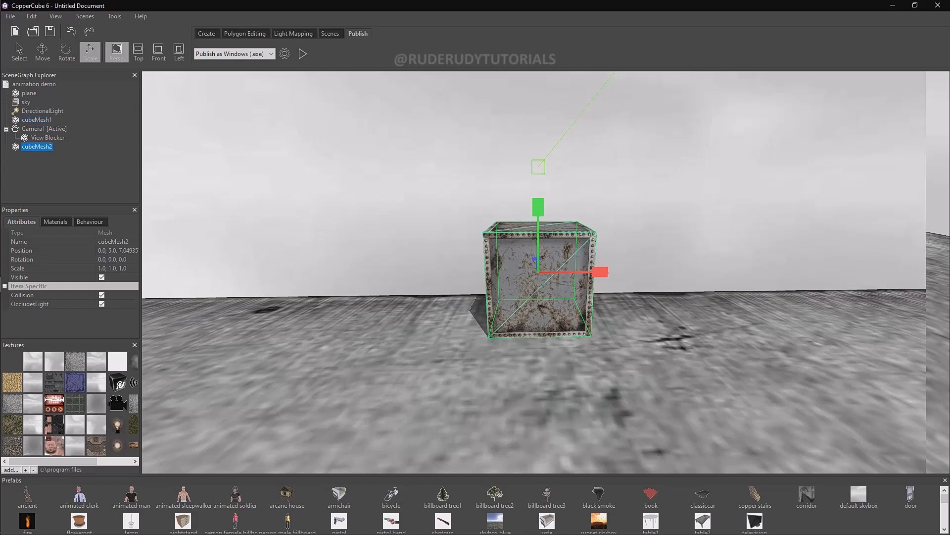
{"action": "left_click", "coordinate": [36, 120]}
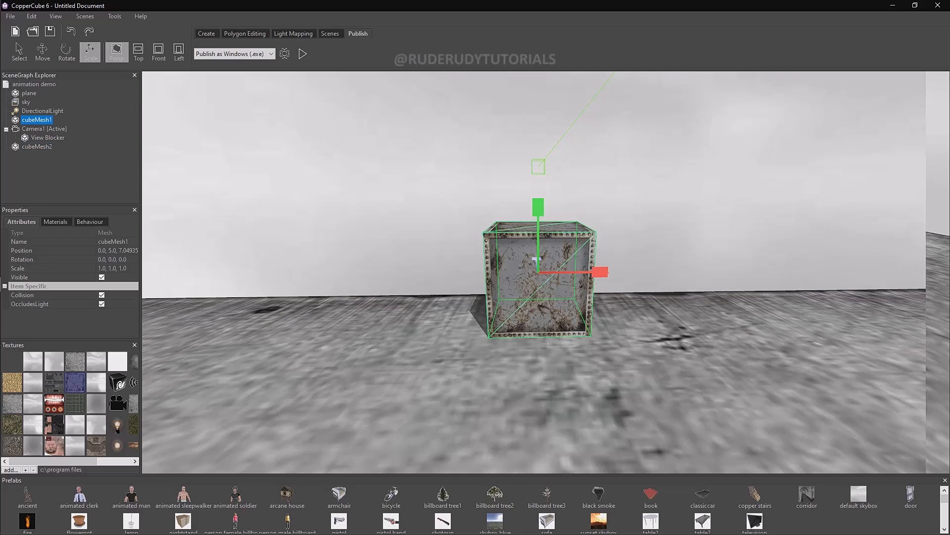
{"action": "left_click_drag", "start_coordinate": [535, 259], "coordinate": [536, 260]}
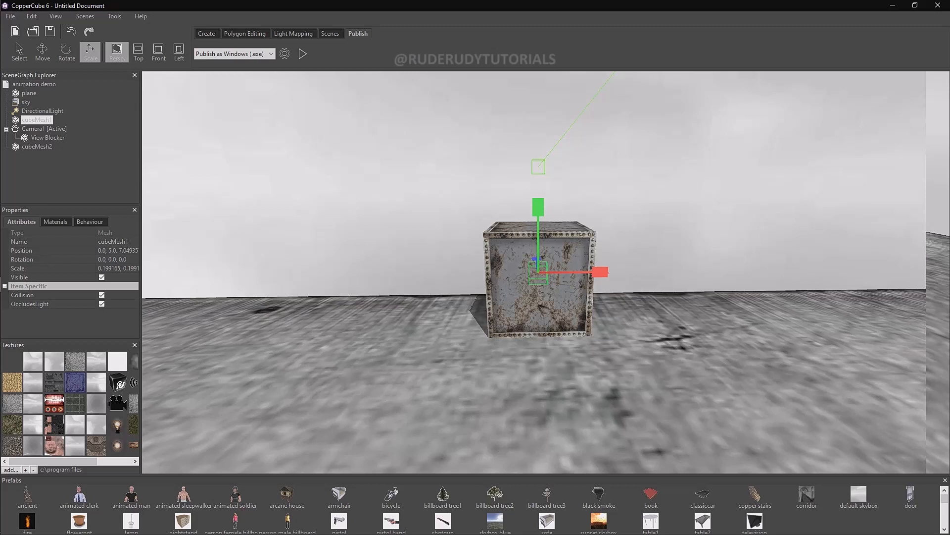
{"action": "left_click", "coordinate": [37, 146]}
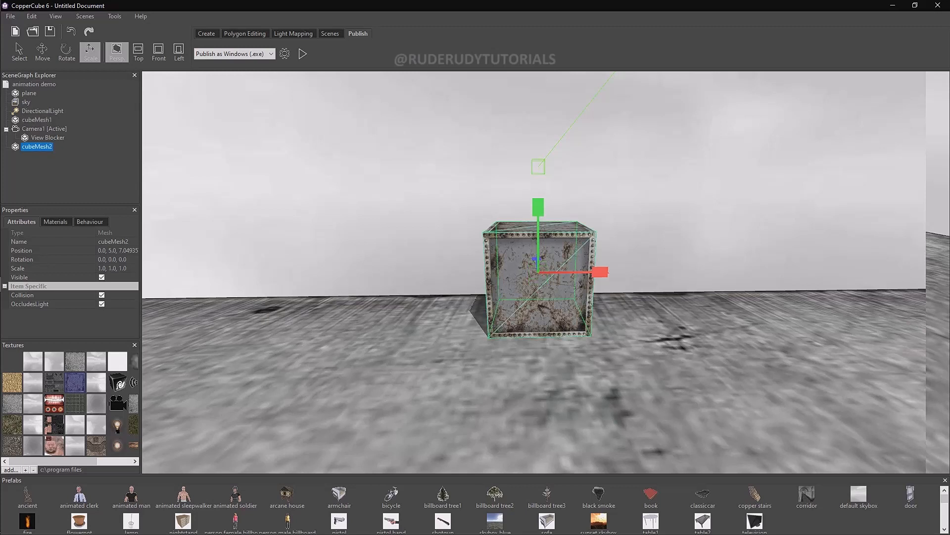
{"action": "left_click_drag", "start_coordinate": [36, 146], "coordinate": [37, 120]}
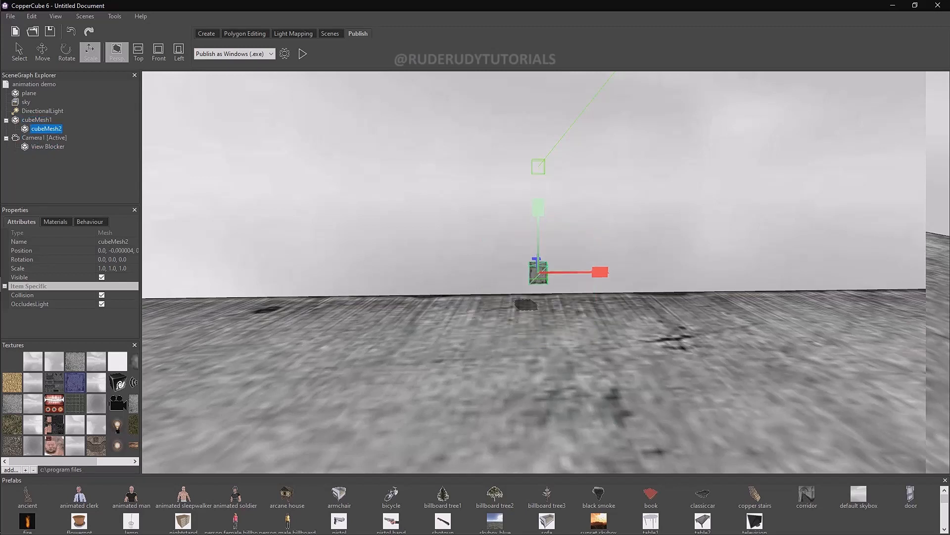
Step: Scale cubeMesh2 into a tall, door-like slab, about 7.57 on X and 18.09 on Y
{"action": "left_click_drag", "start_coordinate": [538, 273], "coordinate": [540, 230]}
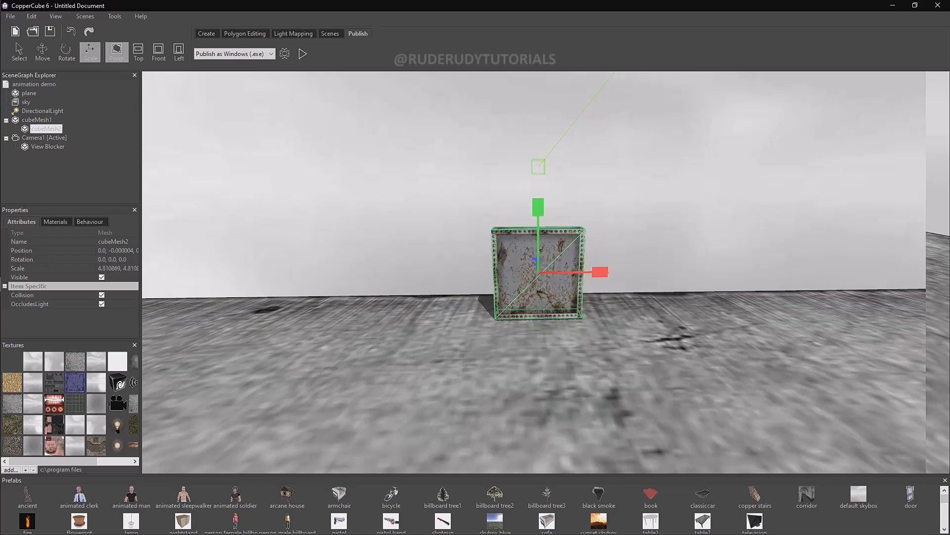
{"action": "left_click_drag", "start_coordinate": [538, 208], "coordinate": [539, 152]}
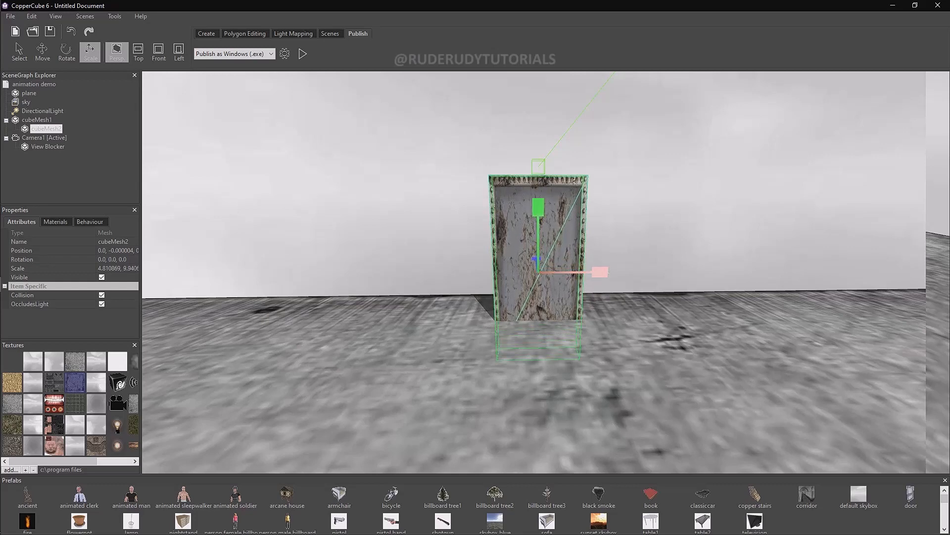
{"action": "left_click_drag", "start_coordinate": [600, 272], "coordinate": [629, 272]}
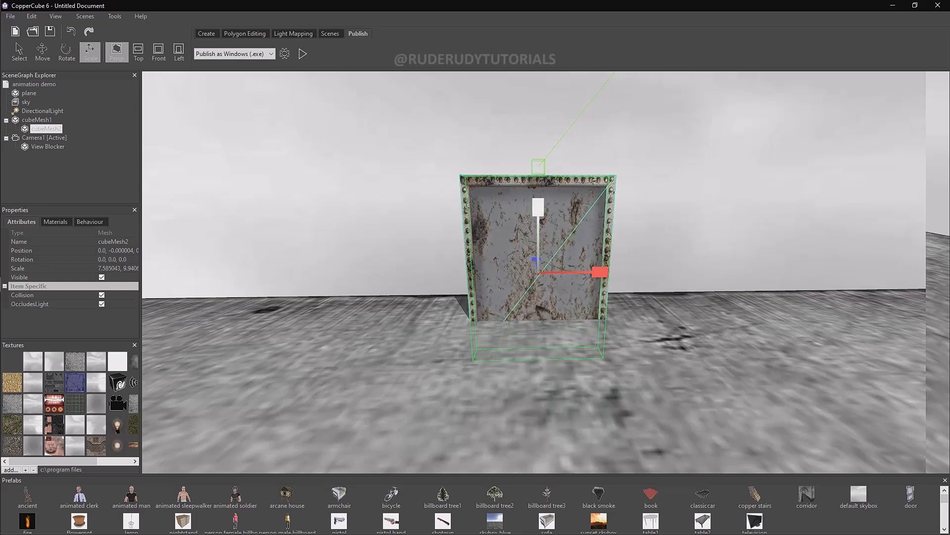
{"action": "left_click_drag", "start_coordinate": [538, 207], "coordinate": [453, 252]}
{"action": "left_click_drag", "start_coordinate": [410, 284], "coordinate": [451, 282]}
{"action": "middle_click_drag", "start_coordinate": [452, 282], "coordinate": [394, 287]}
{"action": "left_click_drag", "start_coordinate": [393, 287], "coordinate": [439, 263]}
{"action": "left_click_drag", "start_coordinate": [457, 195], "coordinate": [452, 158]}
{"action": "middle_click_drag", "start_coordinate": [466, 212], "coordinate": [317, 195]}
{"action": "left_click_drag", "start_coordinate": [316, 196], "coordinate": [594, 183]}
Step: Raise cubeMesh1 with its child to a Y position of about 18.6 and nudge it to about 0.39 on X
{"action": "left_click", "coordinate": [37, 119]}
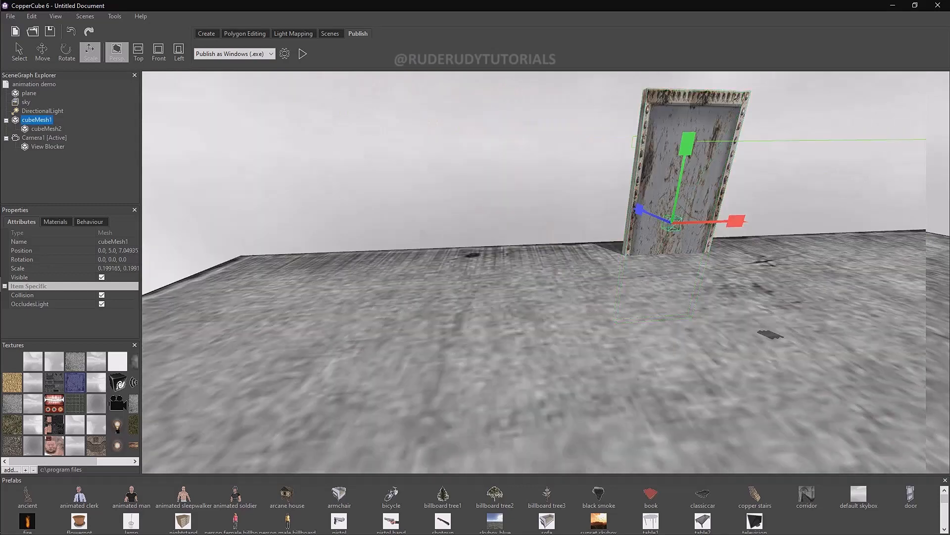
{"action": "left_click", "coordinate": [42, 51]}
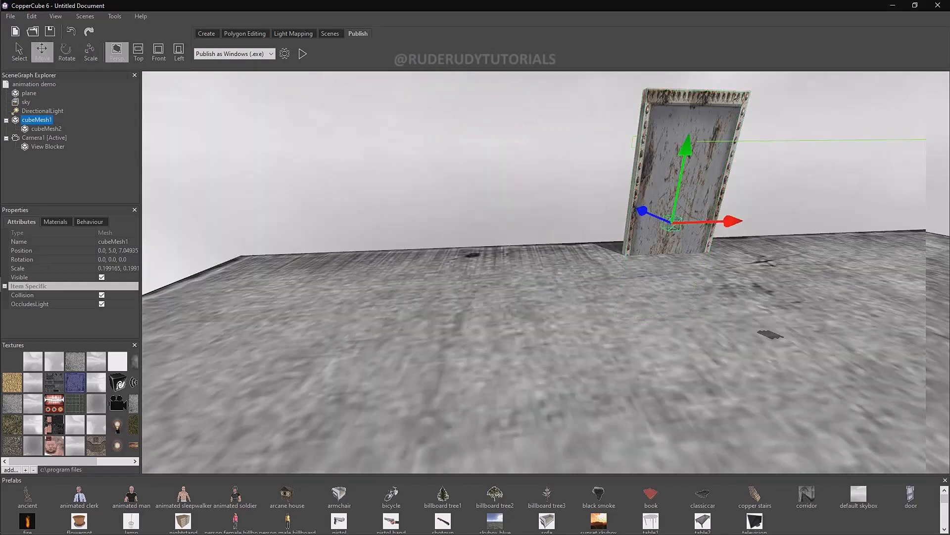
{"action": "left_click_drag", "start_coordinate": [681, 169], "coordinate": [702, 76]}
{"action": "middle_click_drag", "start_coordinate": [693, 149], "coordinate": [475, 267]}
{"action": "left_click_drag", "start_coordinate": [475, 267], "coordinate": [470, 156]}
{"action": "middle_click_drag", "start_coordinate": [505, 361], "coordinate": [536, 300]}
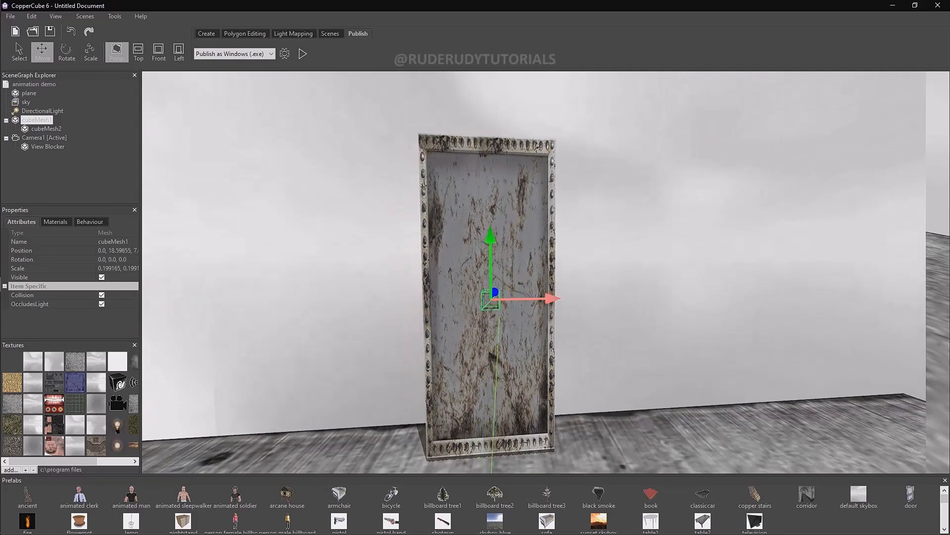
{"action": "left_click_drag", "start_coordinate": [550, 299], "coordinate": [555, 299]}
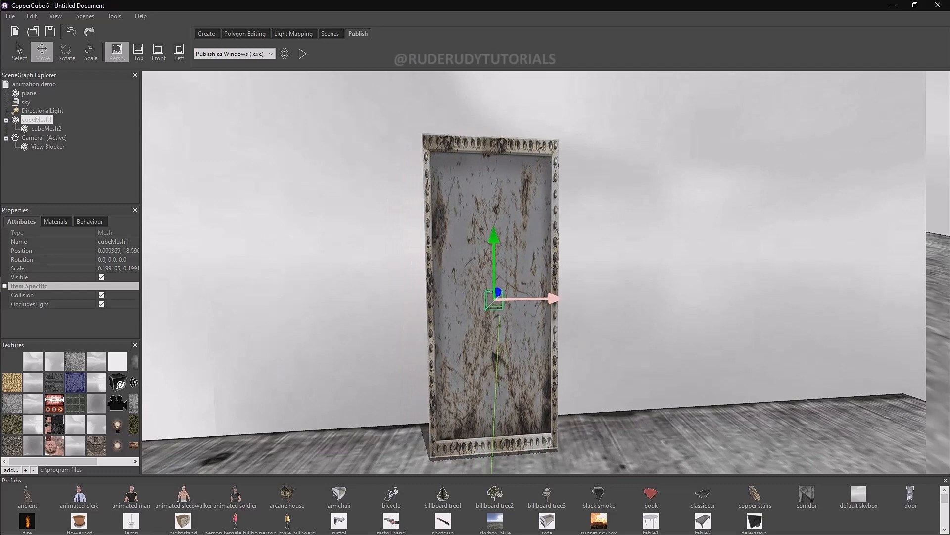
Step: Move cubeMesh2 along X to about 33.45 so that cubeMesh1 sits at the slab's side edge
{"action": "left_click", "coordinate": [46, 129]}
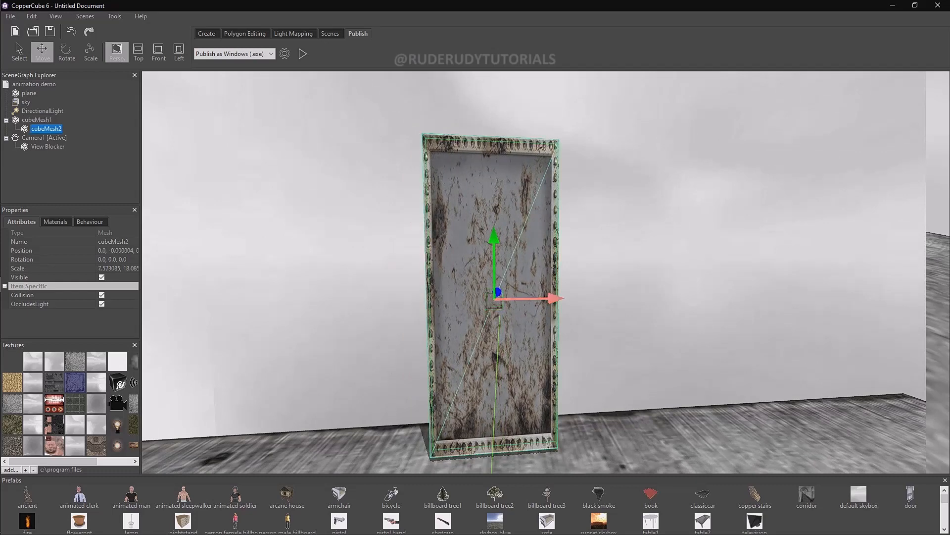
{"action": "left_click_drag", "start_coordinate": [554, 298], "coordinate": [611, 312]}
{"action": "scroll", "coordinate": [584, 277], "scroll_direction": "up", "scroll_amount": 5}
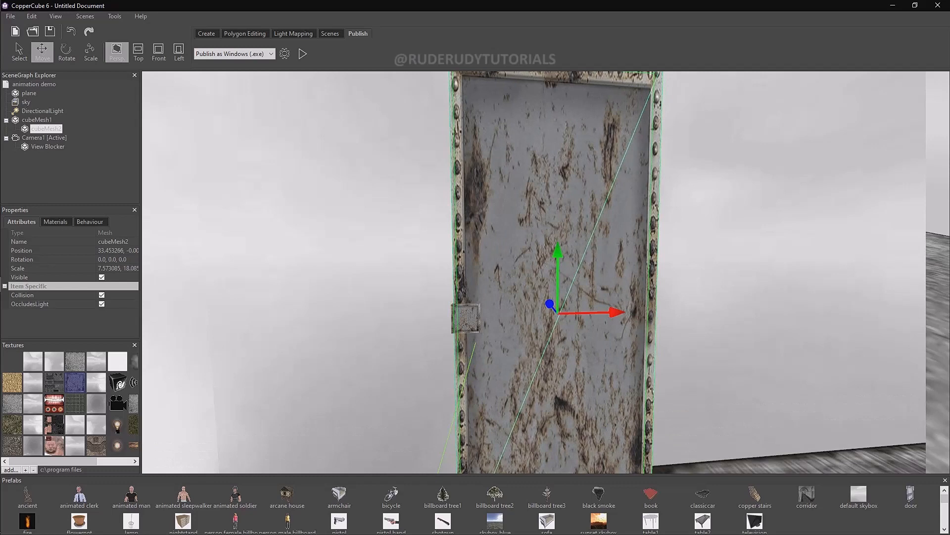
{"action": "left_click", "coordinate": [37, 120]}
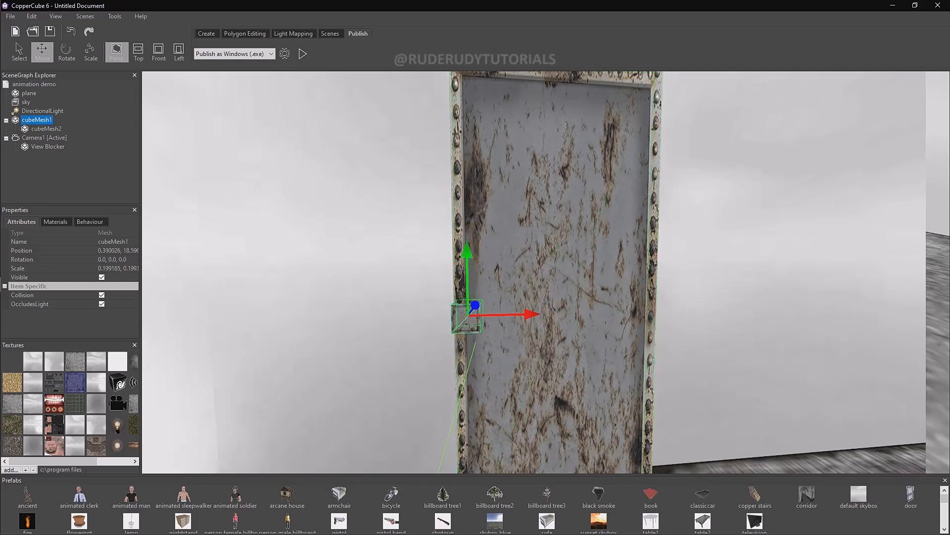
Step: Widen cubeMesh2 to an X scale of about 9.33
{"action": "left_click", "coordinate": [46, 129]}
{"action": "left_click", "coordinate": [90, 52]}
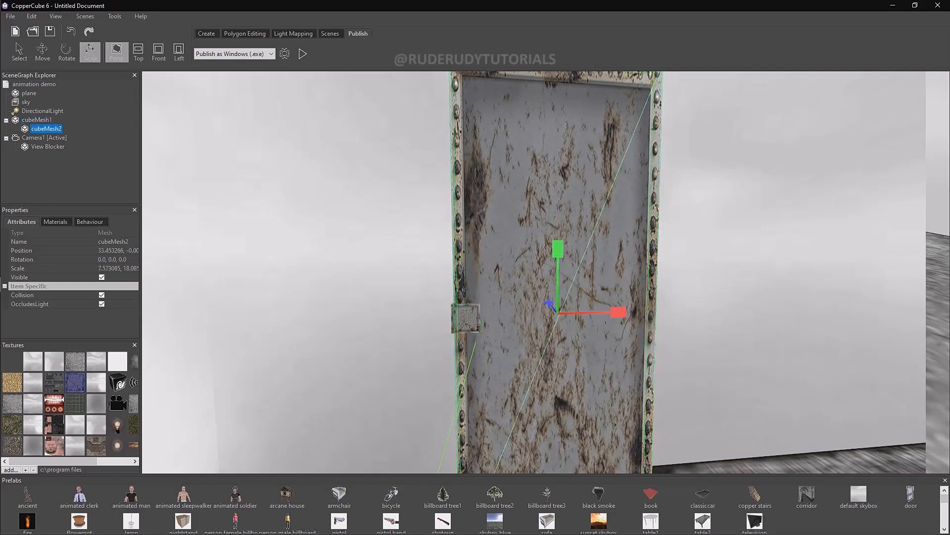
{"action": "left_click_drag", "start_coordinate": [618, 312], "coordinate": [645, 312]}
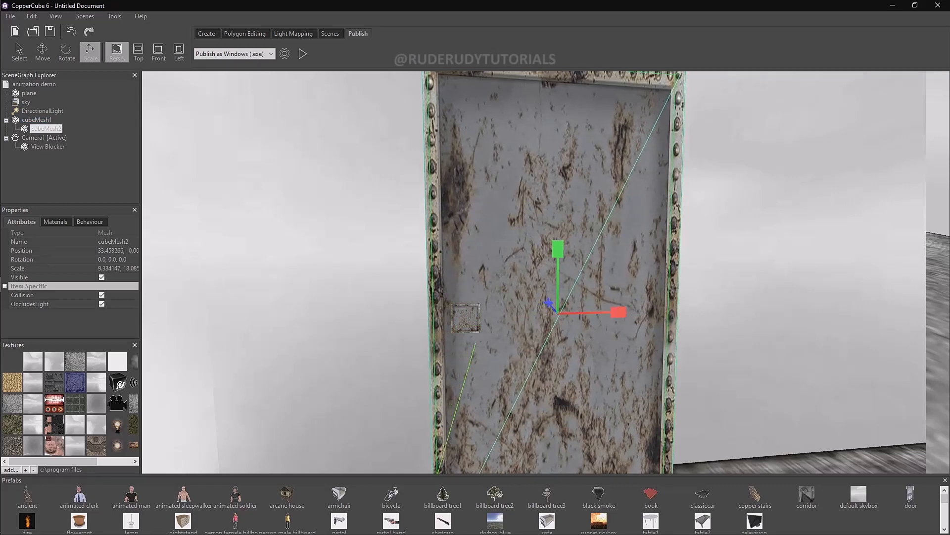
Step: Move cubeMesh1 with its child slightly along X, to a position of about 0.642
{"action": "left_click", "coordinate": [36, 120]}
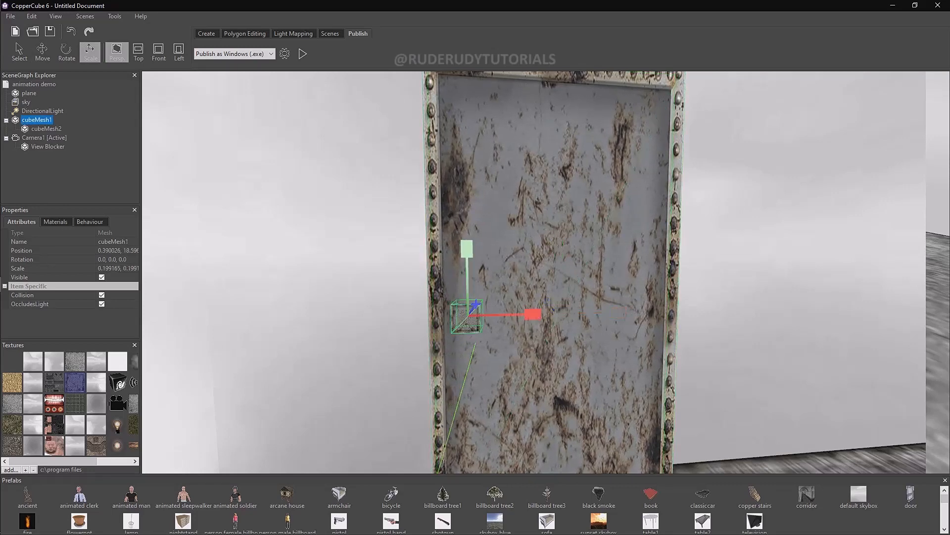
{"action": "left_click", "coordinate": [42, 51]}
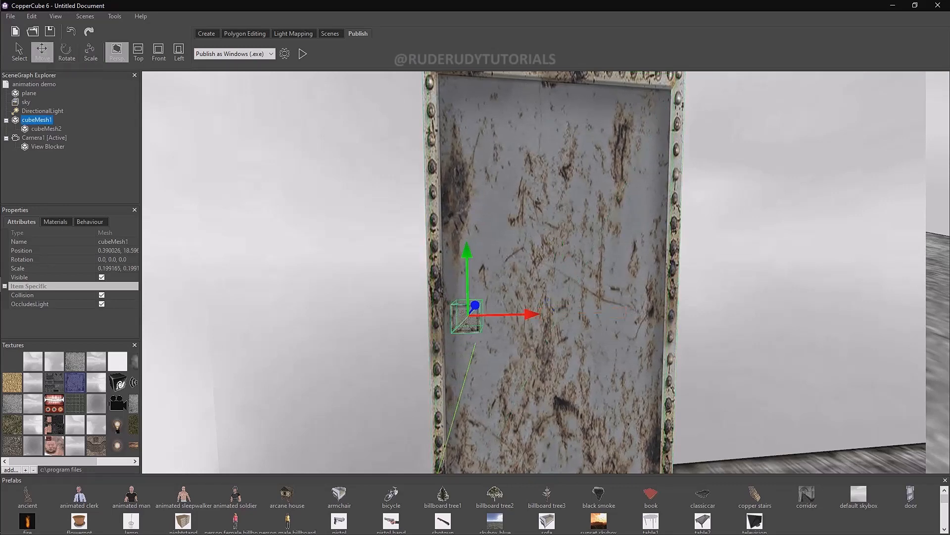
{"action": "mouse_move", "coordinate": [530, 313]}
{"action": "left_mouse_down"}
{"action": "mouse_move", "coordinate": [501, 314]}
{"action": "mouse_move", "coordinate": [534, 314]}
{"action": "left_mouse_up"}
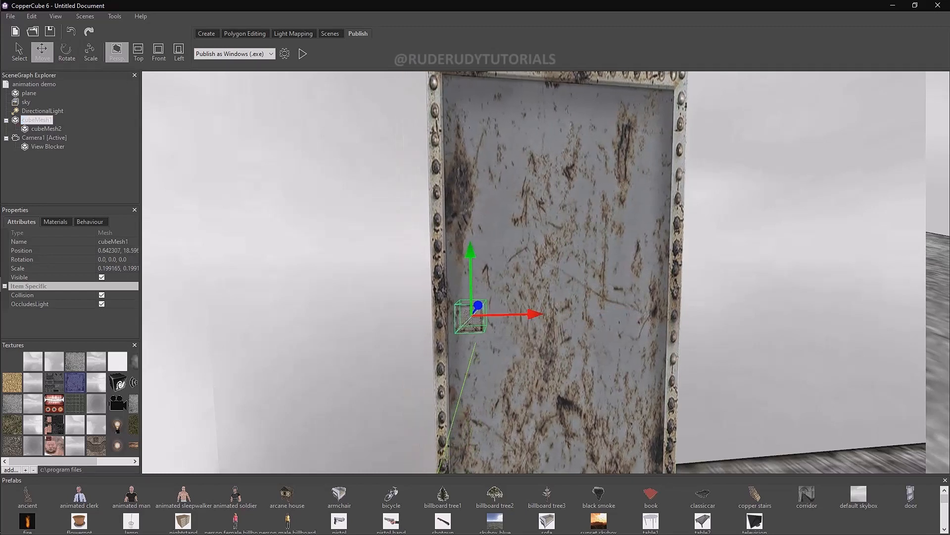
Step: Shift cubeMesh2 along X to about 41.75 so that its side edge lines up with cubeMesh1
{"action": "middle_click_drag", "start_coordinate": [537, 324], "coordinate": [592, 303]}
{"action": "left_click", "coordinate": [47, 128]}
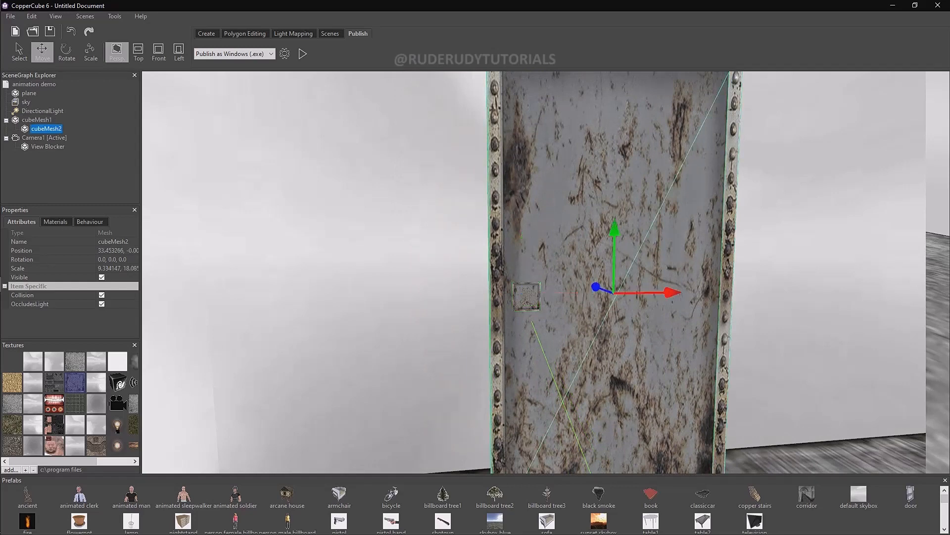
{"action": "left_click_drag", "start_coordinate": [659, 292], "coordinate": [679, 293]}
{"action": "middle_click_drag", "start_coordinate": [680, 292], "coordinate": [540, 317]}
{"action": "scroll", "coordinate": [543, 318], "scroll_direction": "down", "scroll_amount": 4}
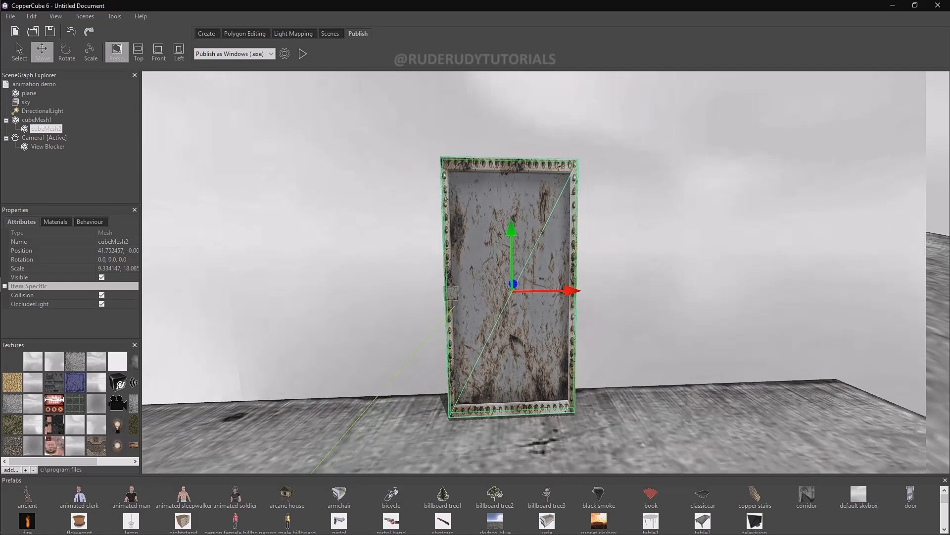
Step: Rotate cubeMesh1 with its child slab about the Y axis to 125 degrees as a trial door swing
{"action": "left_click", "coordinate": [451, 293]}
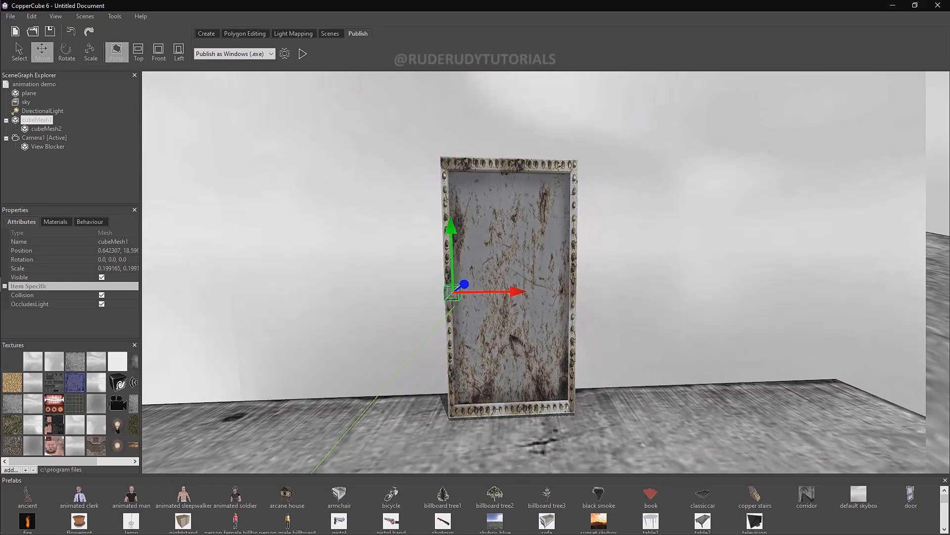
{"action": "left_click", "coordinate": [112, 250]}
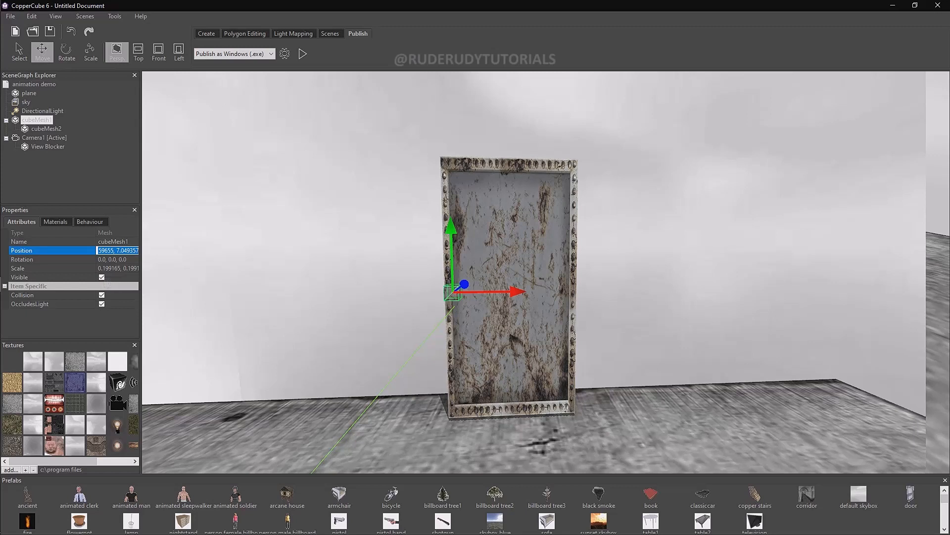
{"action": "key", "text": "Tab"}
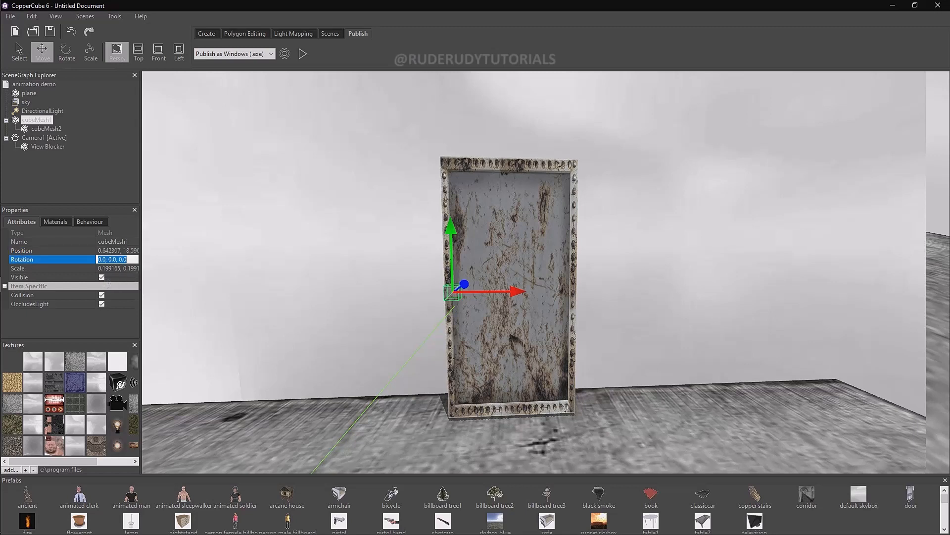
{"action": "left_click", "coordinate": [66, 51]}
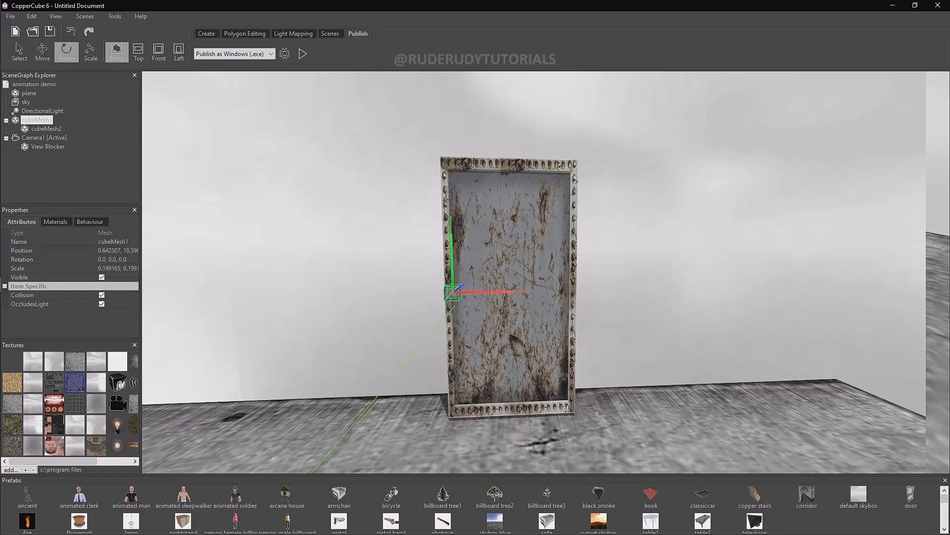
{"action": "left_click_drag", "start_coordinate": [452, 253], "coordinate": [514, 253]}
{"action": "left_click", "coordinate": [114, 260]}
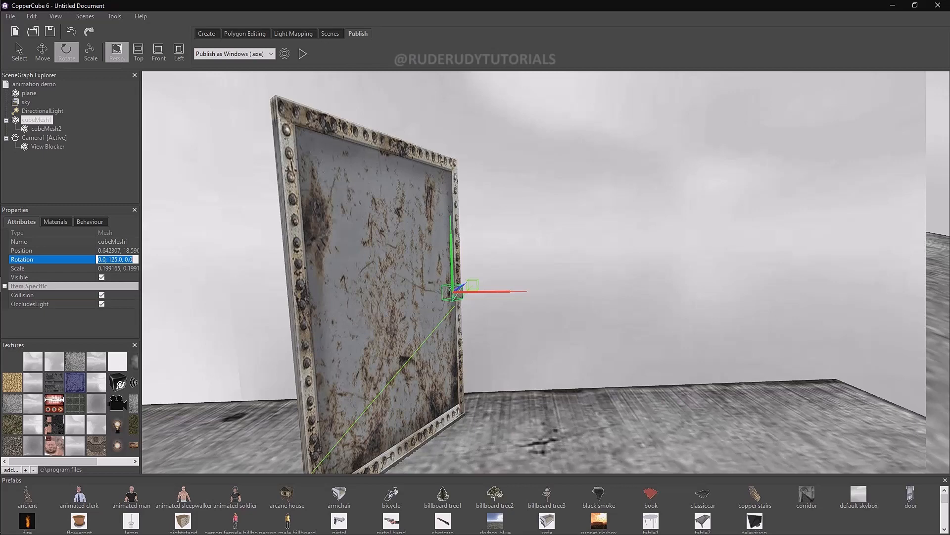
Step: Undo the trial Y rotation of cubeMesh1 and its child slab
{"action": "left_click", "coordinate": [70, 31]}
{"action": "left_click", "coordinate": [70, 31]}
{"action": "left_click", "coordinate": [71, 31]}
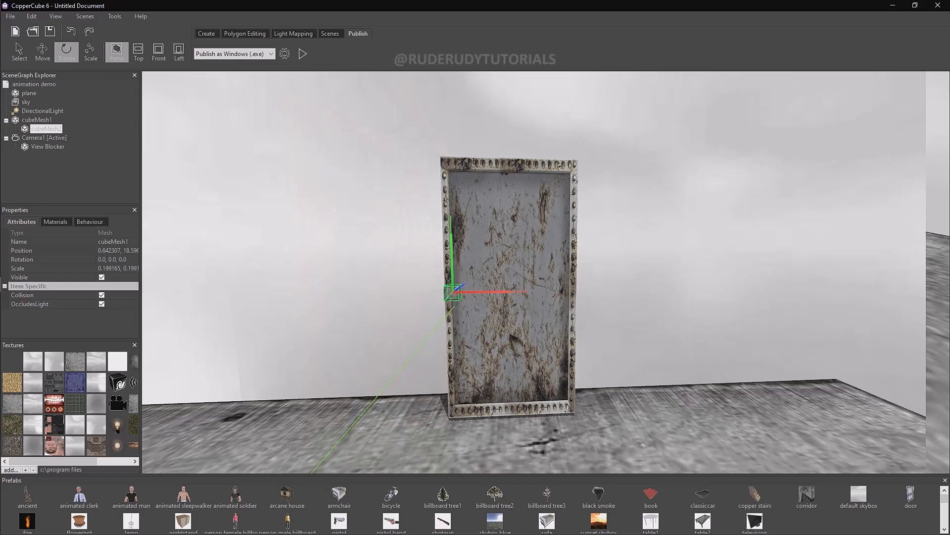
Step: Open the behaviour list of cubeMesh2, the door slab
{"action": "left_click", "coordinate": [37, 120]}
{"action": "left_click", "coordinate": [46, 129]}
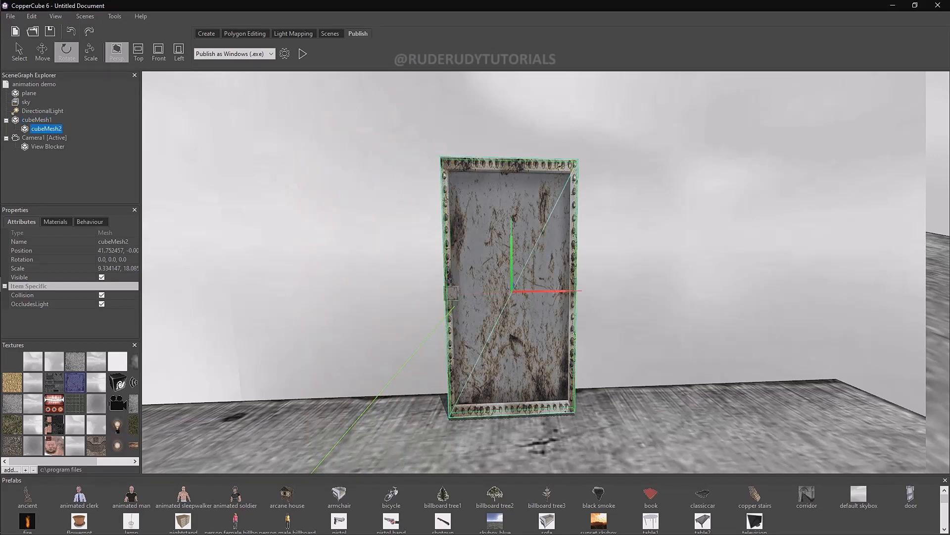
{"action": "left_click", "coordinate": [89, 222]}
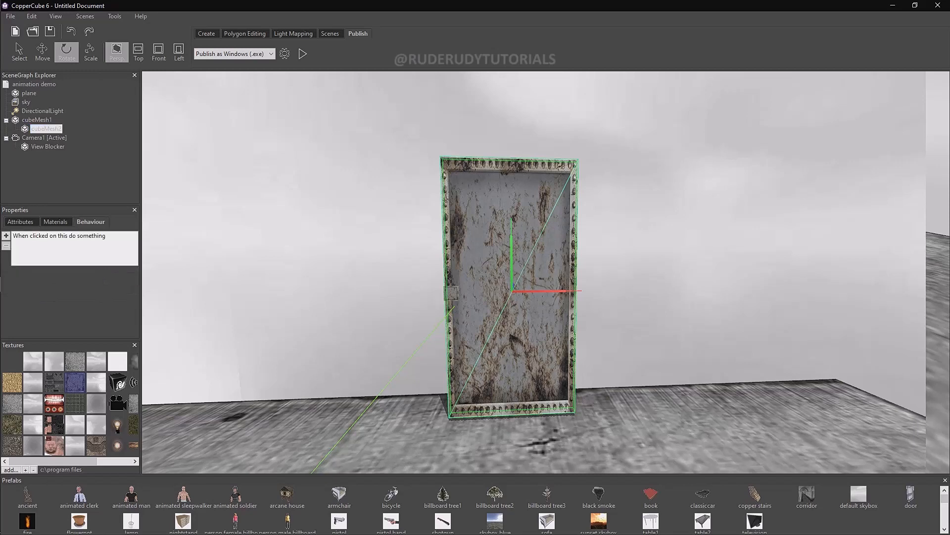